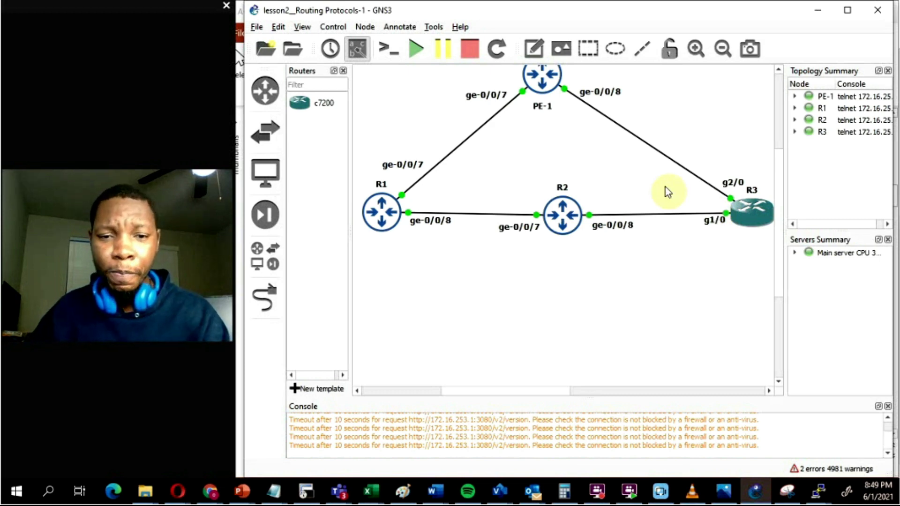
# - Switch to the Class 2 Routing Protocols presentation in PowerPoint and view the R1–R4 topology slide with its IP addresses
pyautogui.click(242, 489)
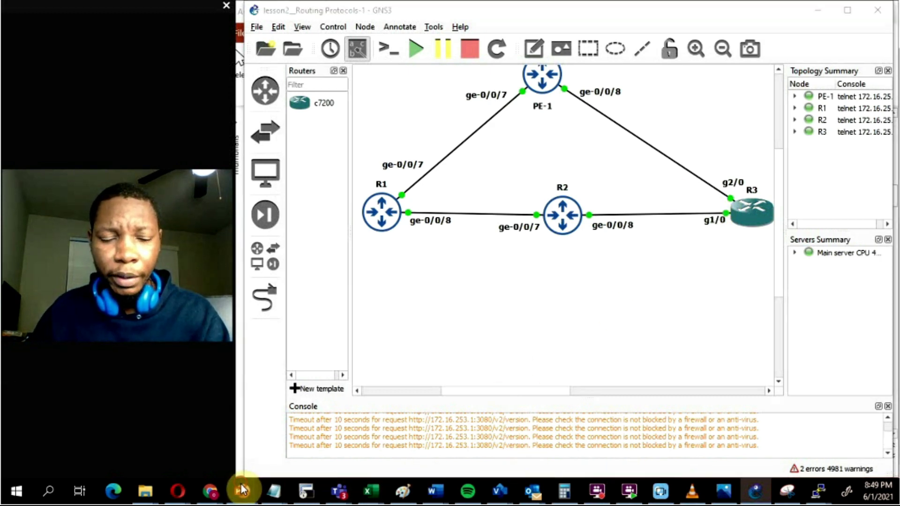
pyautogui.click(60, 446)
pyautogui.scroll(-2, 558, 340)
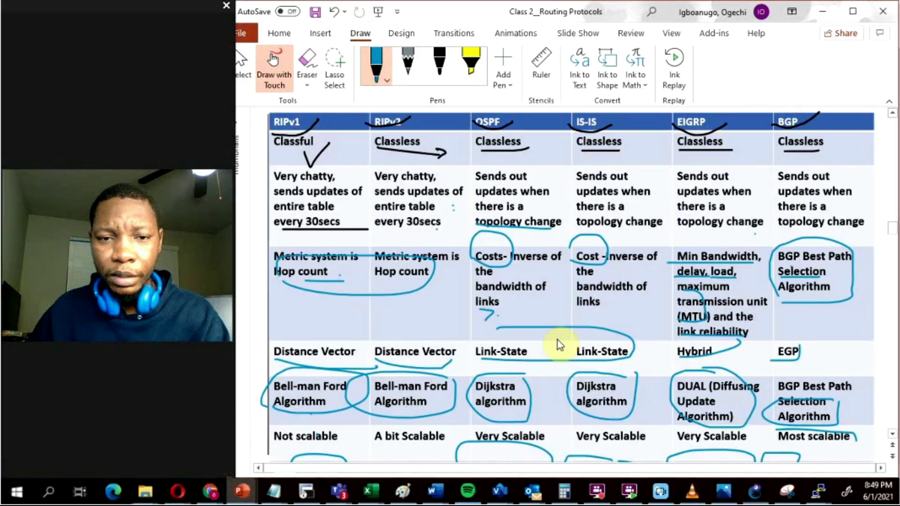
pyautogui.scroll(-5, 558, 339)
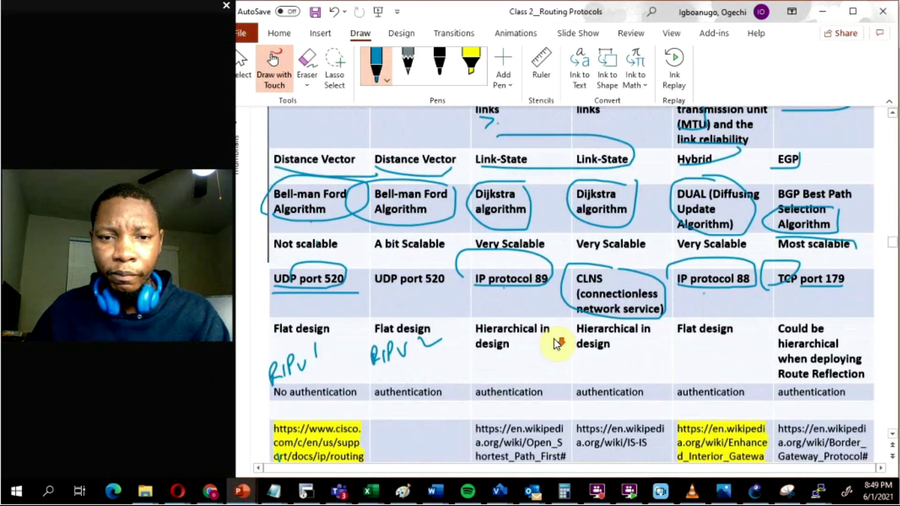
pyautogui.scroll(-2, 554, 339)
pyautogui.hotkey('shift', 'F5')
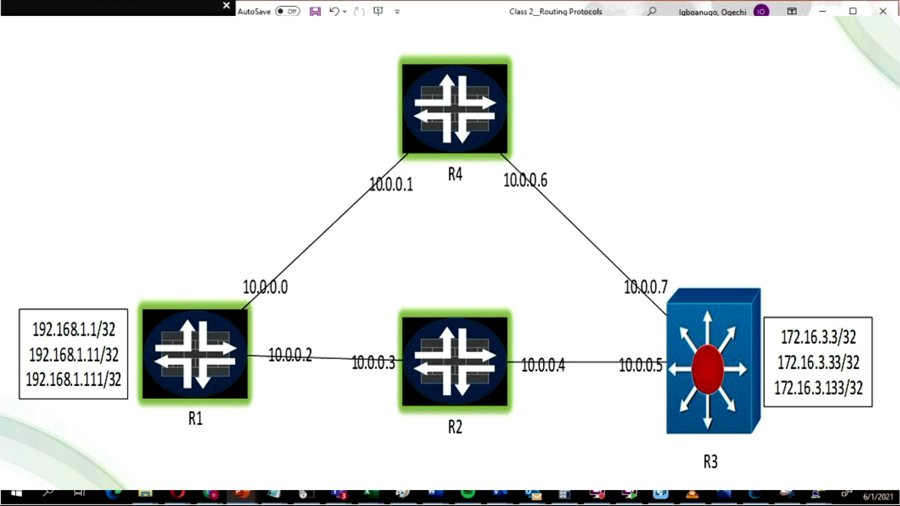
pyautogui.press('Escape')
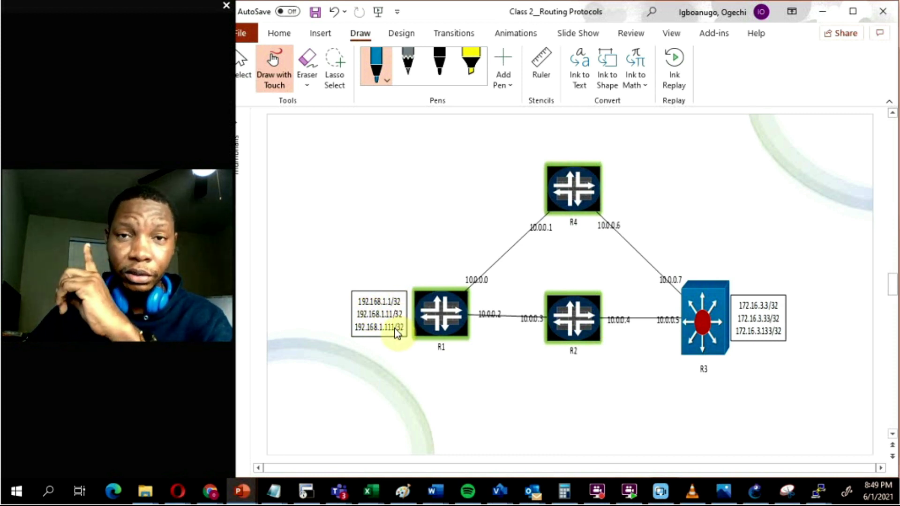
pyautogui.hotkey('shift', 'F5')
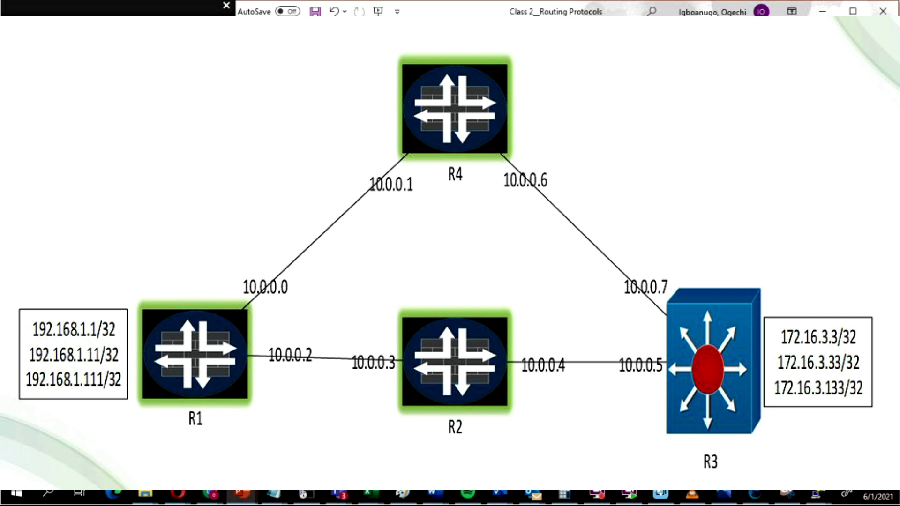
pyautogui.press('Escape')
# - Draw black ink arrows below R1 and from R2 toward R3, and handwrite "Cisco" above R3
pyautogui.click(332, 371)
pyautogui.moveTo(352, 365)
pyautogui.mouseDown()
pyautogui.moveTo(432, 378)
pyautogui.moveTo(431, 388)
pyautogui.mouseUp()
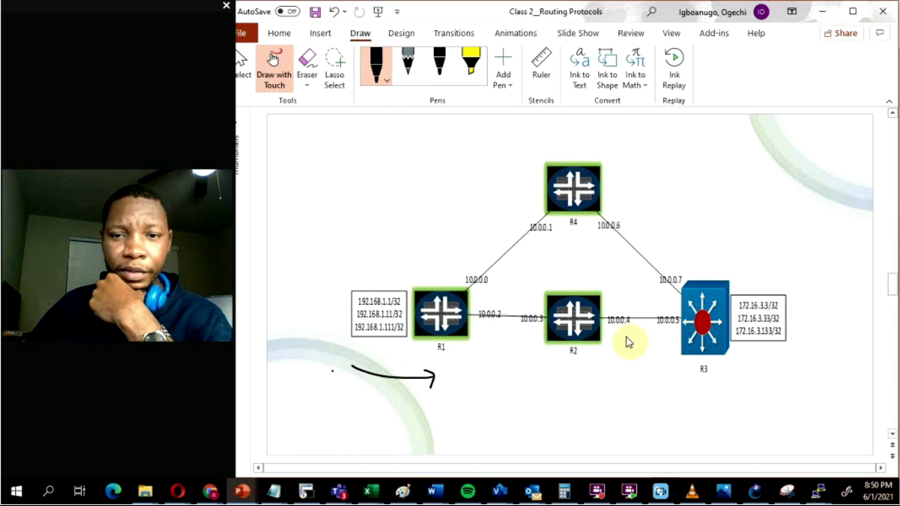
pyautogui.moveTo(586, 365); pyautogui.dragTo(651, 369)
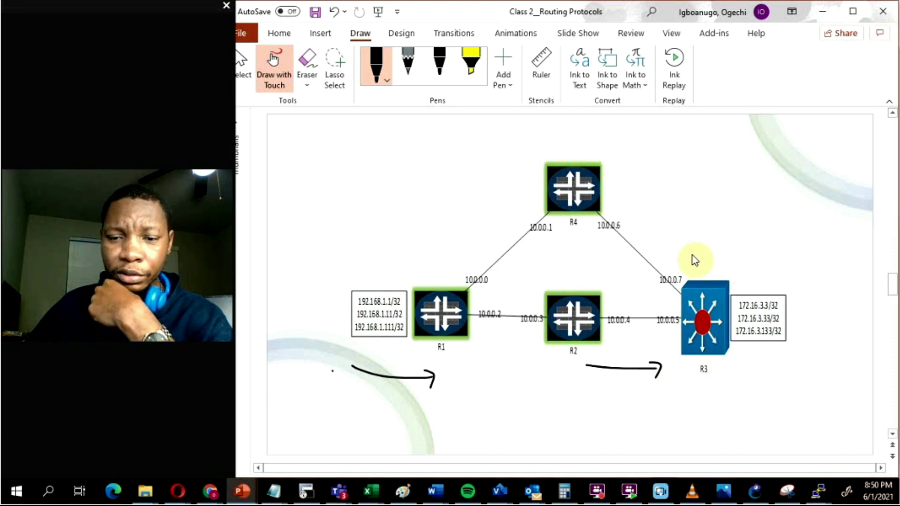
pyautogui.hotkey('shift', 'F5')
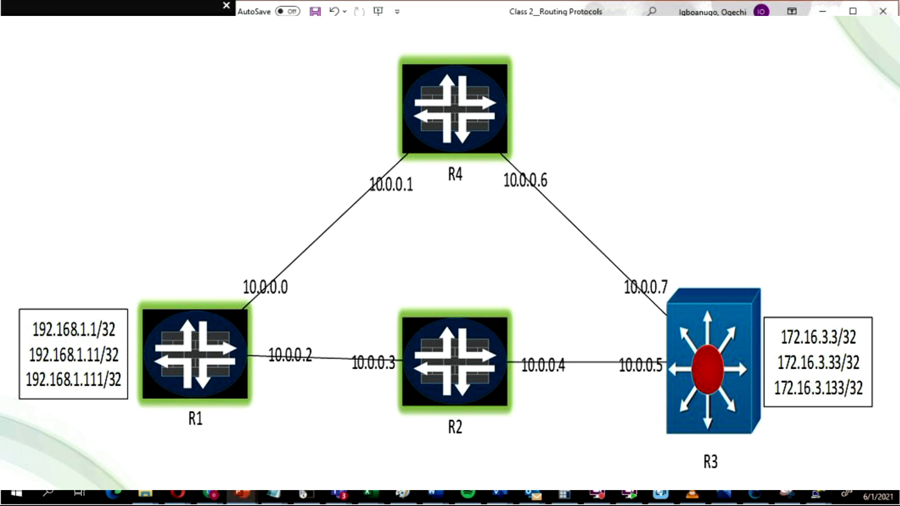
pyautogui.press('Escape')
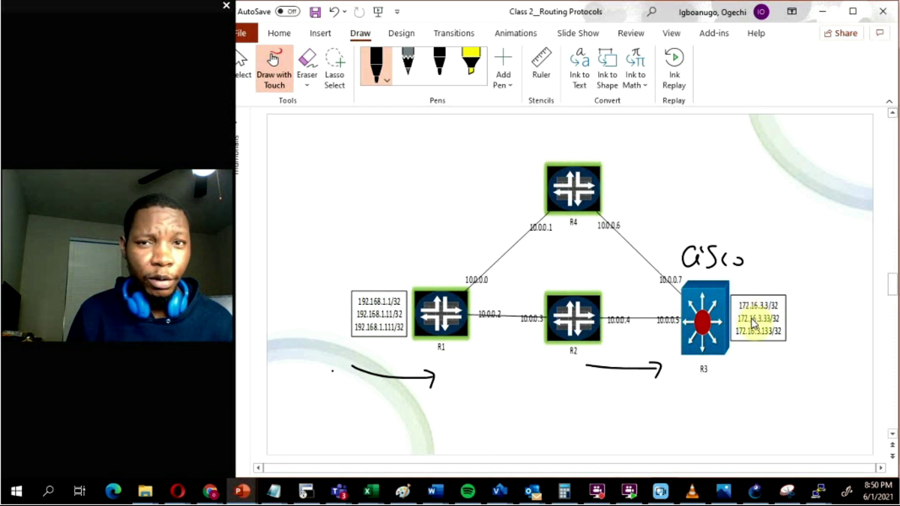
# - Change the pen colour to dark pink, draw return arrows from R3 through R2 toward R1, and handwrite "PING" above the topology
pyautogui.click(381, 75)
pyautogui.click(426, 191)
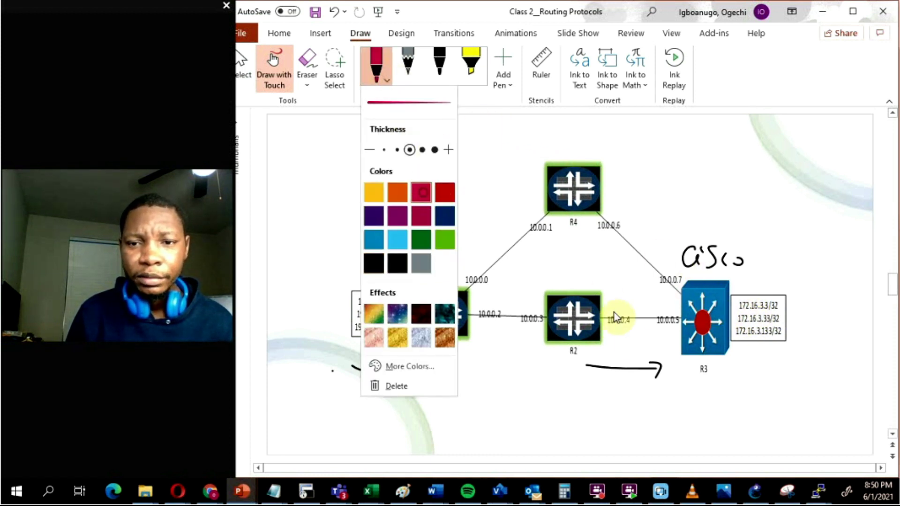
pyautogui.moveTo(679, 378)
pyautogui.mouseDown()
pyautogui.moveTo(583, 396)
pyautogui.moveTo(604, 402)
pyautogui.mouseUp()
pyautogui.moveTo(544, 372)
pyautogui.mouseDown()
pyautogui.moveTo(467, 373)
pyautogui.moveTo(479, 363)
pyautogui.moveTo(469, 382)
pyautogui.mouseUp()
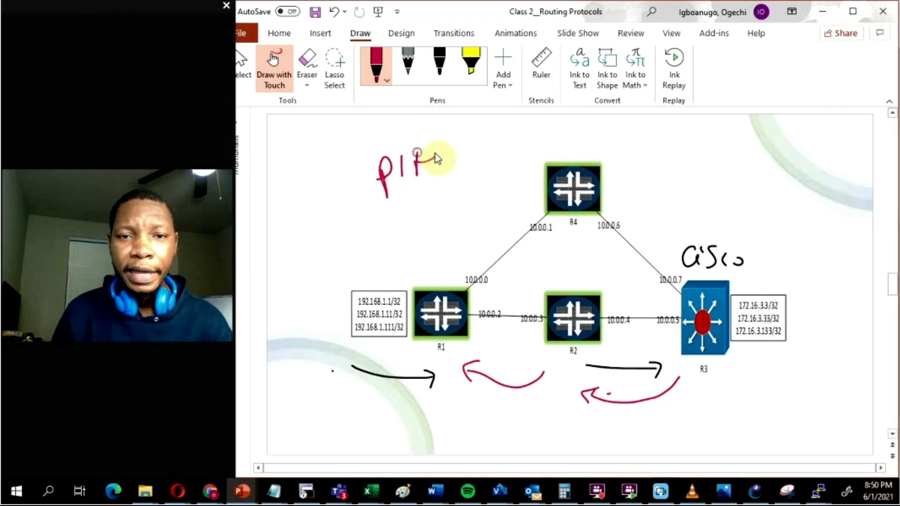
pyautogui.moveTo(427, 155)
pyautogui.mouseDown()
pyautogui.moveTo(450, 135)
pyautogui.moveTo(477, 161)
pyautogui.mouseUp()
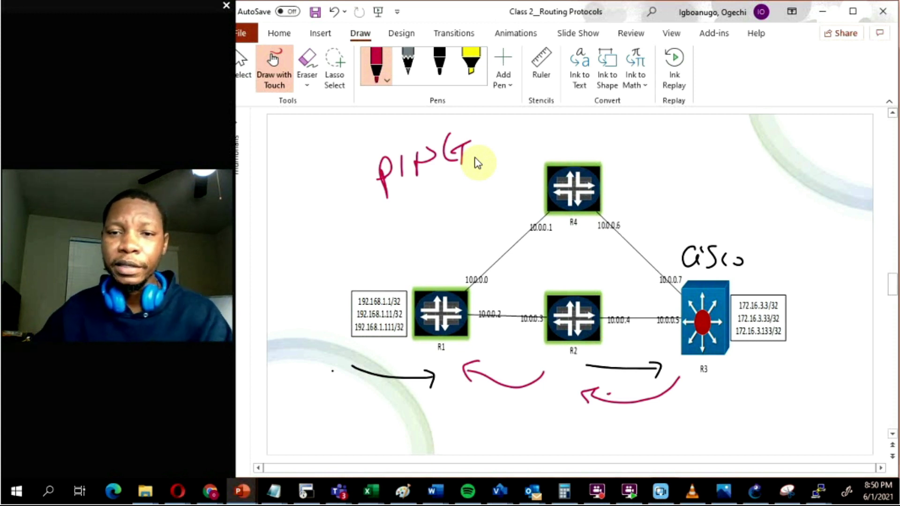
# - Switch to the R1 PuTTY console and log in as root with the account password
pyautogui.click(823, 12)
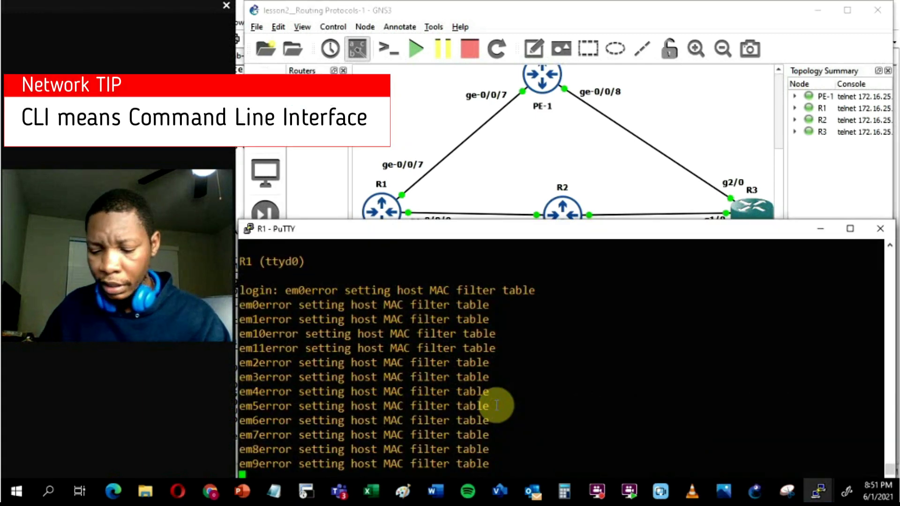
pyautogui.press('Return')
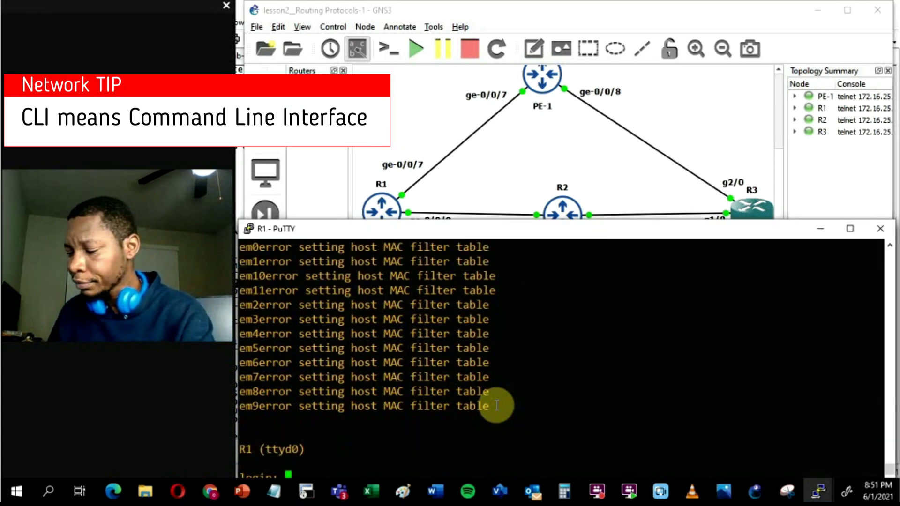
pyautogui.write('root')
pyautogui.press('Return')
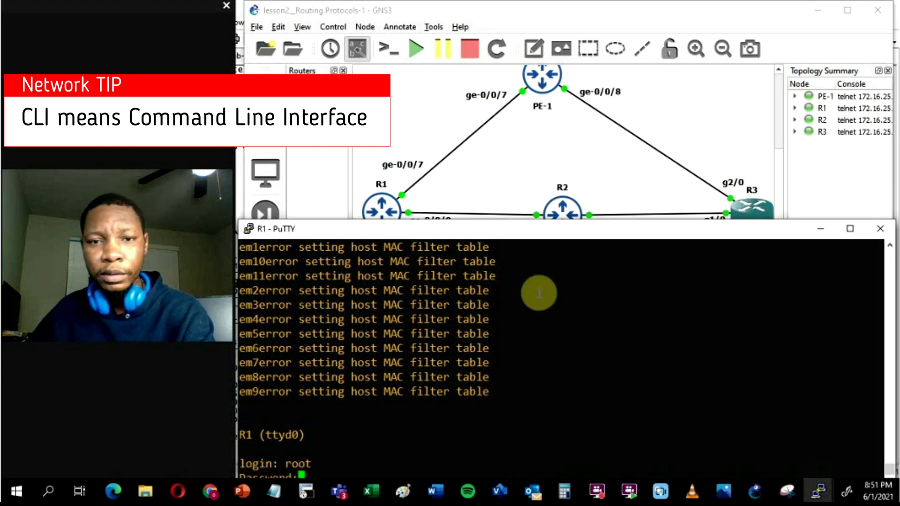
pyautogui.moveTo(523, 221); pyautogui.dragTo(511, 200)
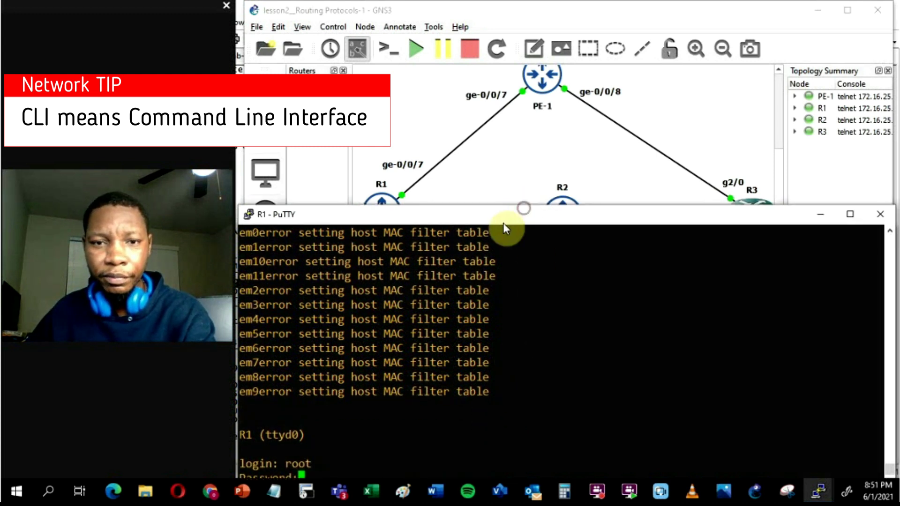
pyautogui.moveTo(508, 199); pyautogui.dragTo(514, 229)
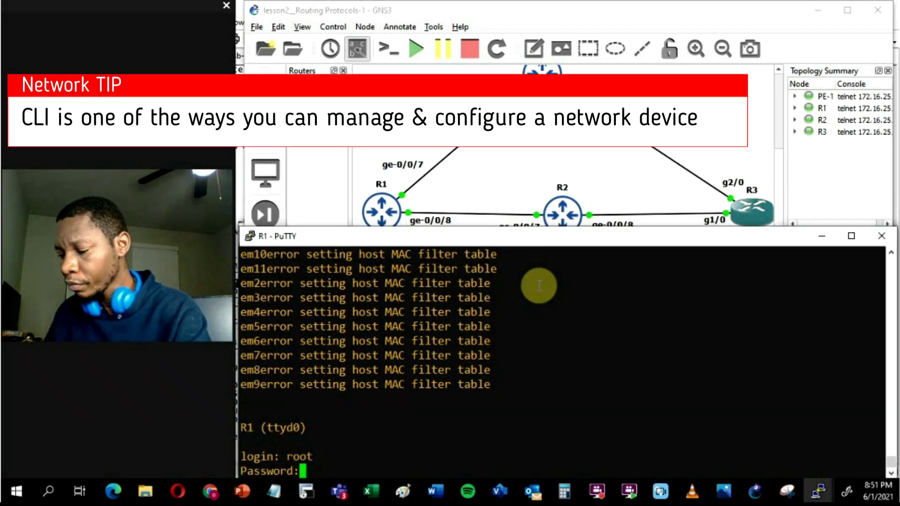
pyautogui.press('Return')
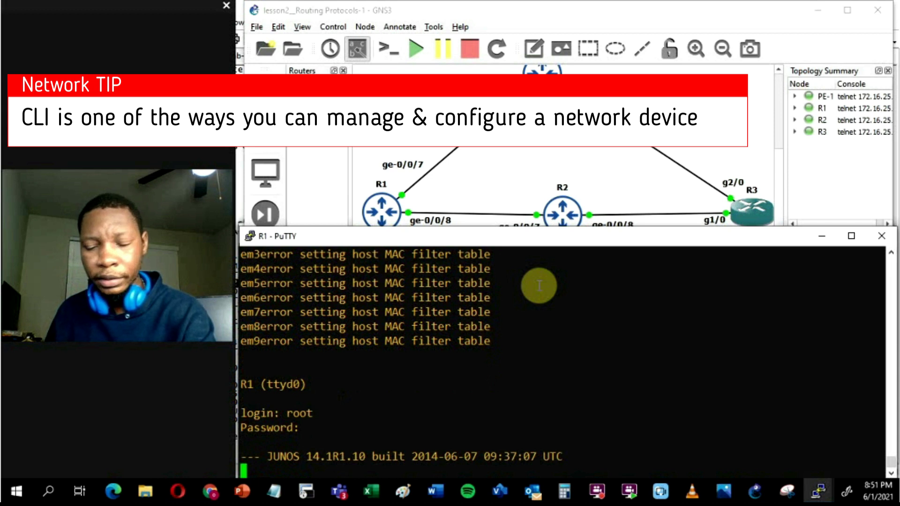
# - Start the Junos cli on R1 and enter configuration mode with edit
pyautogui.press('Return')
pyautogui.write('cli')
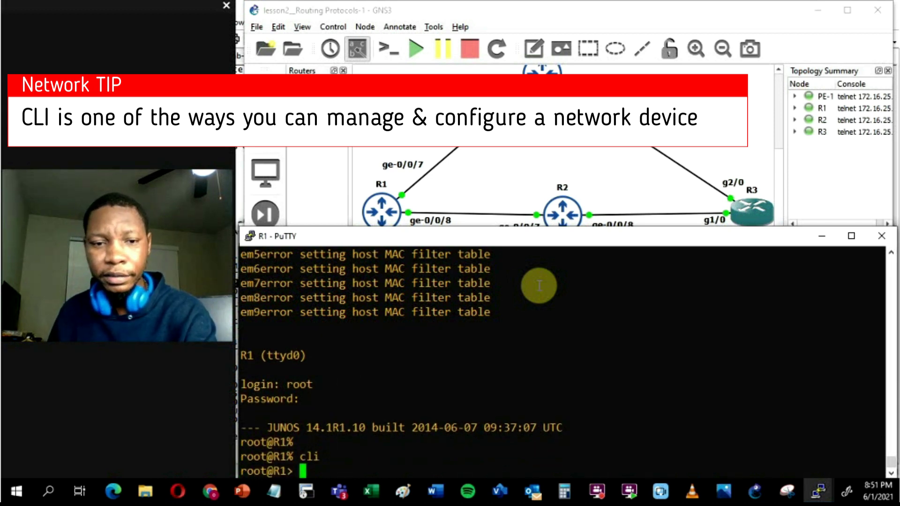
pyautogui.press('Return')
pyautogui.press('Return')
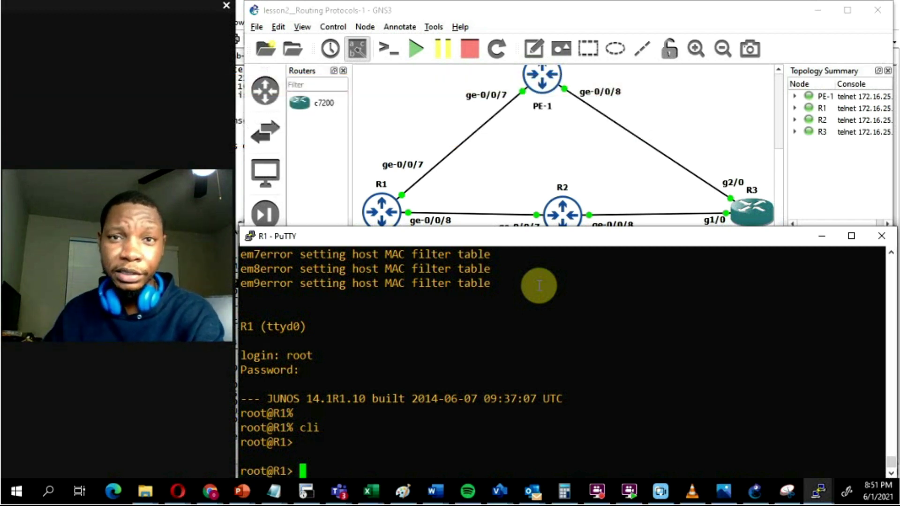
pyautogui.write('edit')
pyautogui.press('Return')
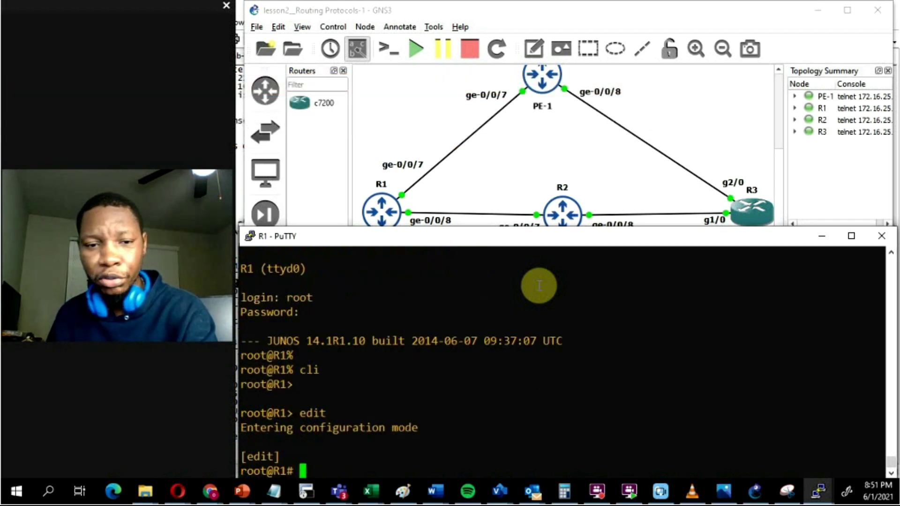
pyautogui.press('Return')
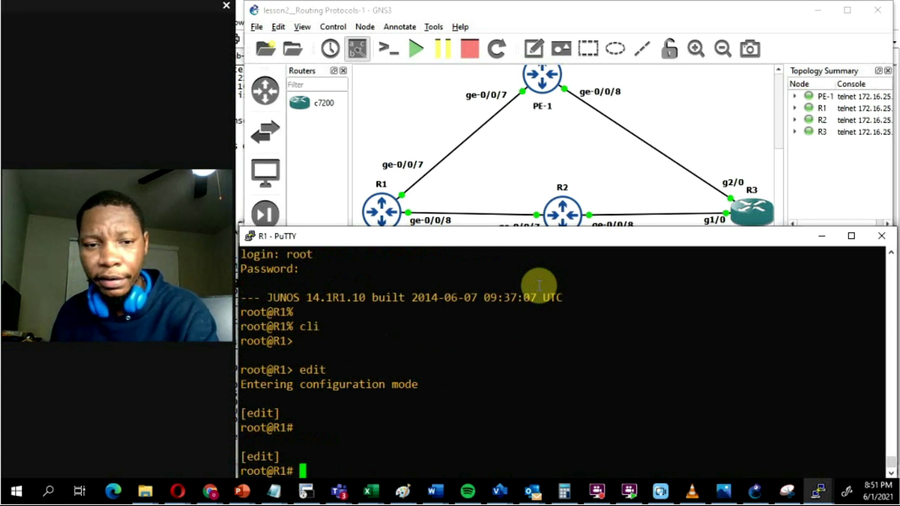
# - List the saved configuration files available for load override on R1
pyautogui.write('lo')
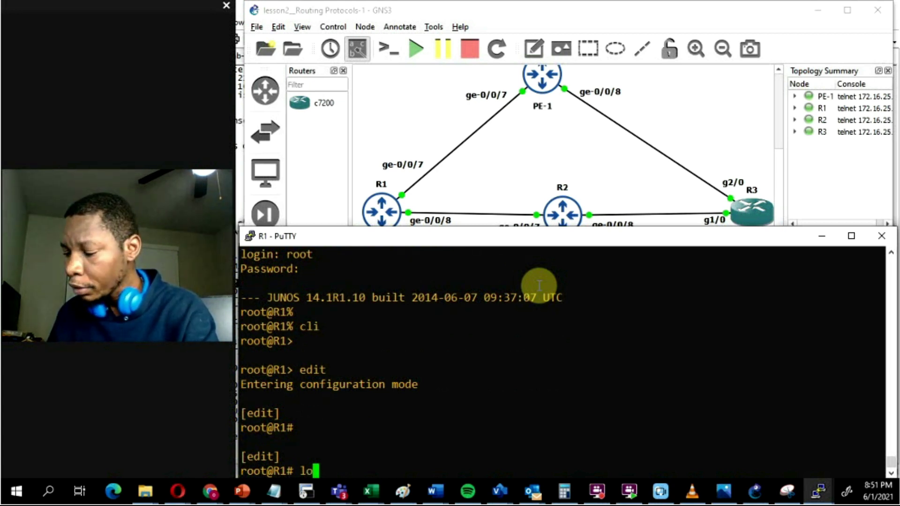
pyautogui.write('ad override ')
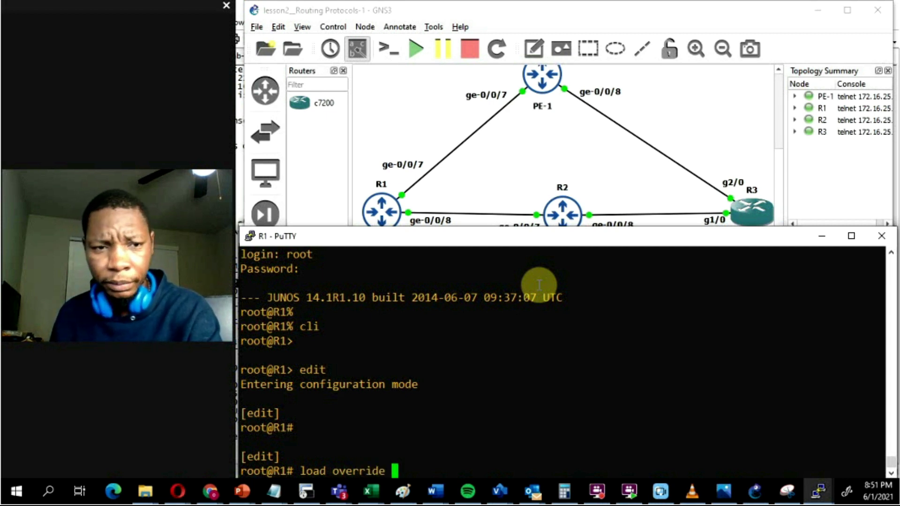
pyautogui.write('?')
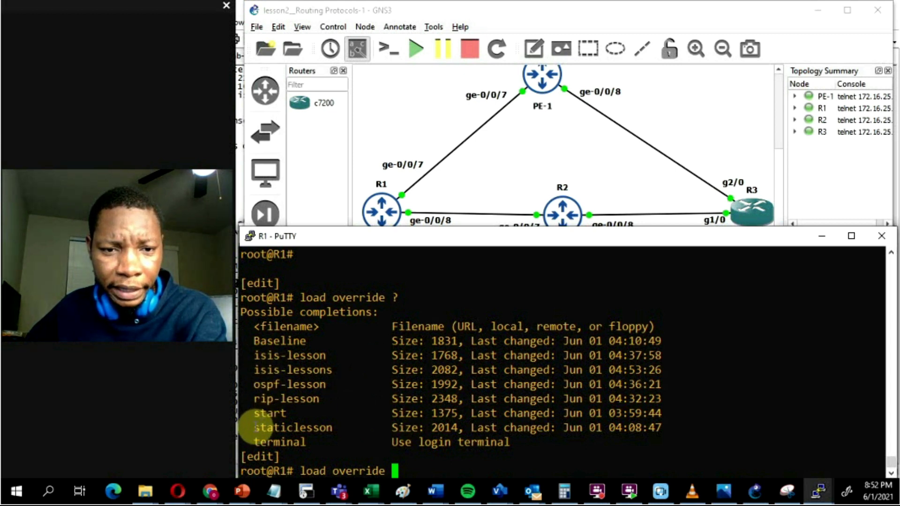
# - Override R1's configuration with the saved file staticlesson and commit it
pyautogui.moveTo(255, 427); pyautogui.dragTo(331, 427)
pyautogui.rightClick(444, 420)
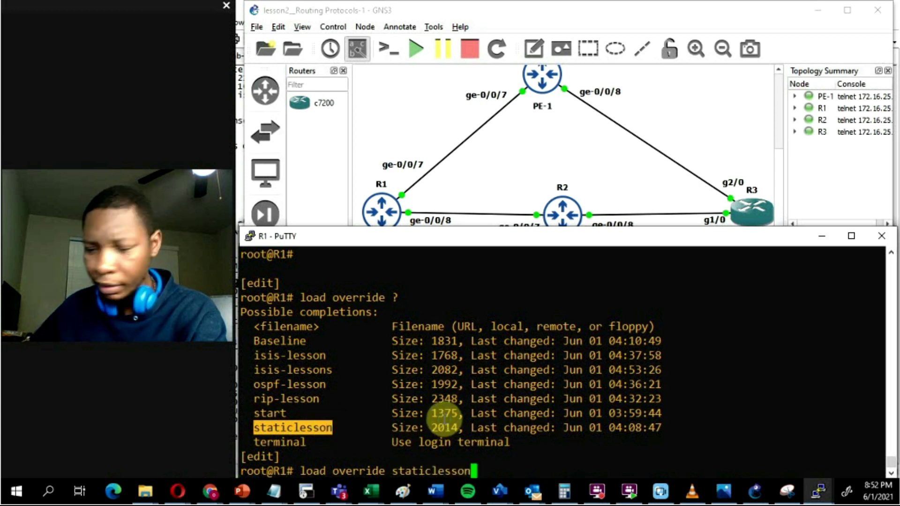
pyautogui.press('Return')
pyautogui.write('commit')
pyautogui.press('Return')
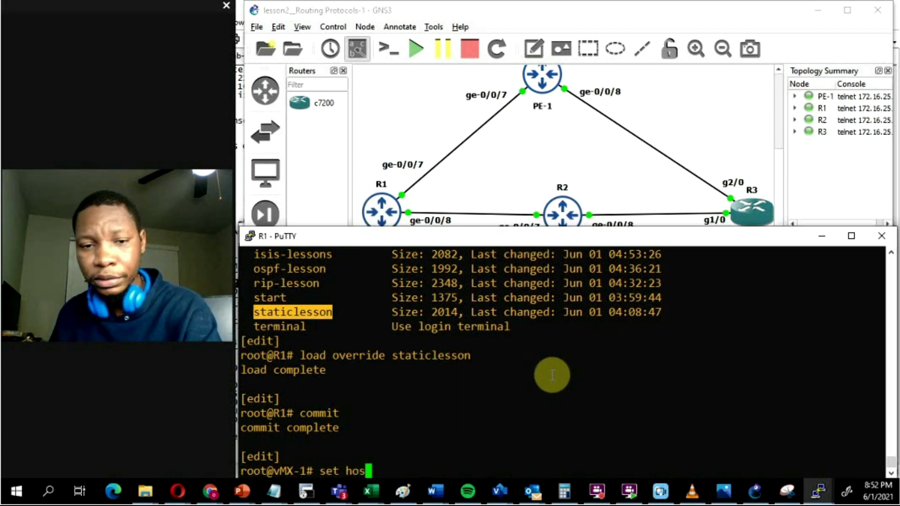
# - Set the system host-name to R1 and commit the change
pyautogui.press('space')
pyautogui.write('system ')
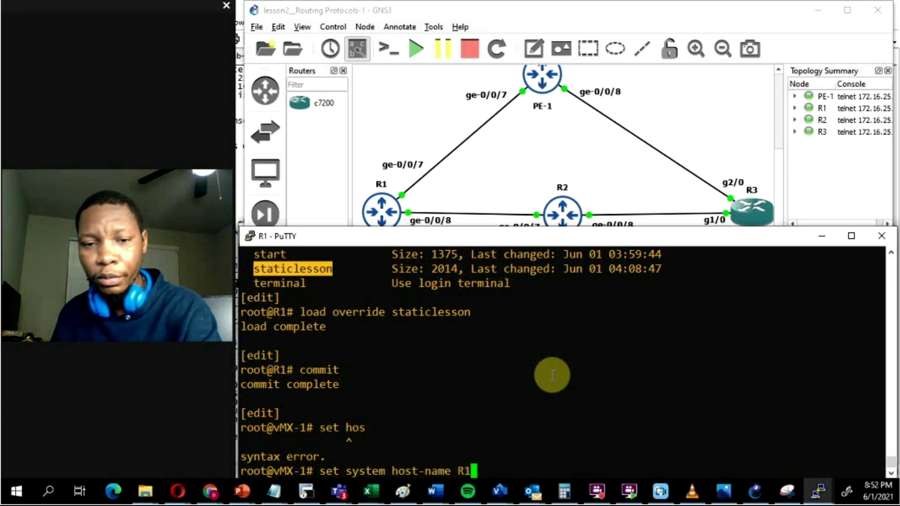
pyautogui.write('host-name R1')
pyautogui.press('Return')
pyautogui.press('Return')
pyautogui.press('Return')
pyautogui.write('commit')
pyautogui.press('Return')
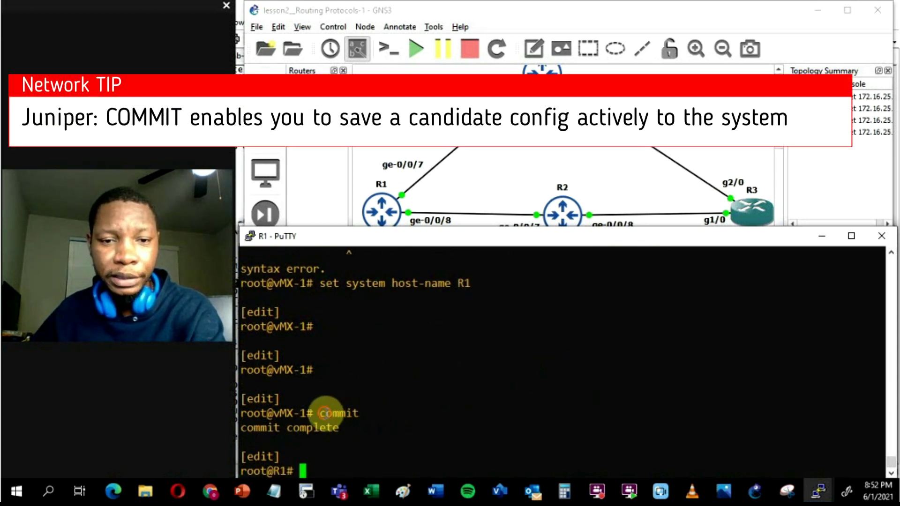
pyautogui.moveTo(324, 414); pyautogui.dragTo(354, 413)
pyautogui.click(352, 346)
pyautogui.moveTo(326, 413); pyautogui.dragTo(359, 413)
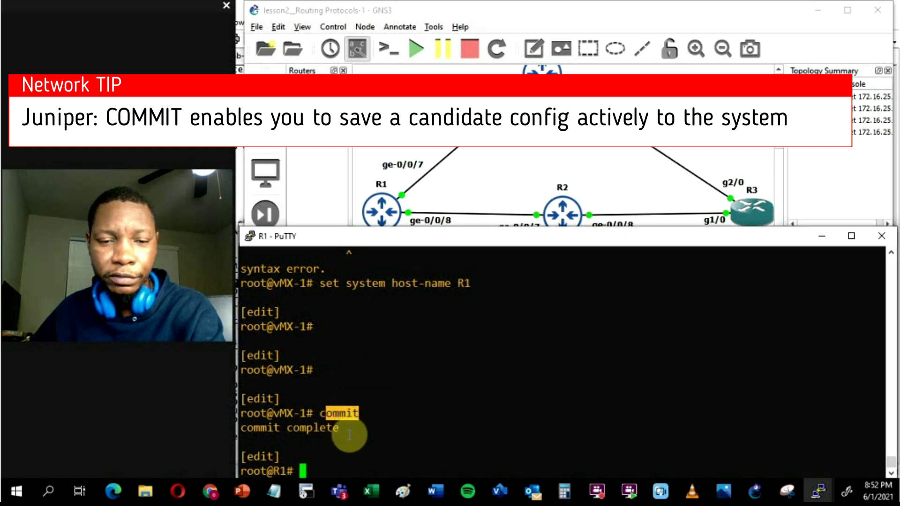
pyautogui.click(349, 435)
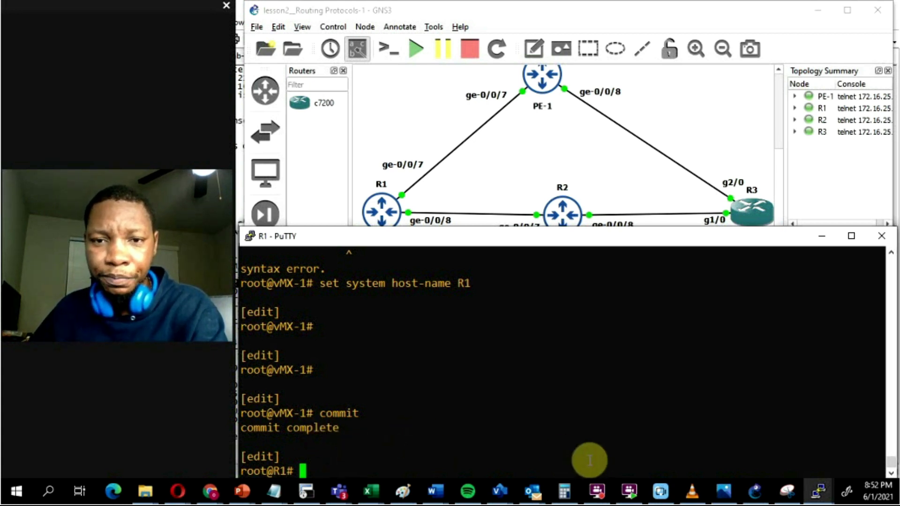
# - Switch to the R2 console and list the saved configuration files available for load override
pyautogui.click(817, 495)
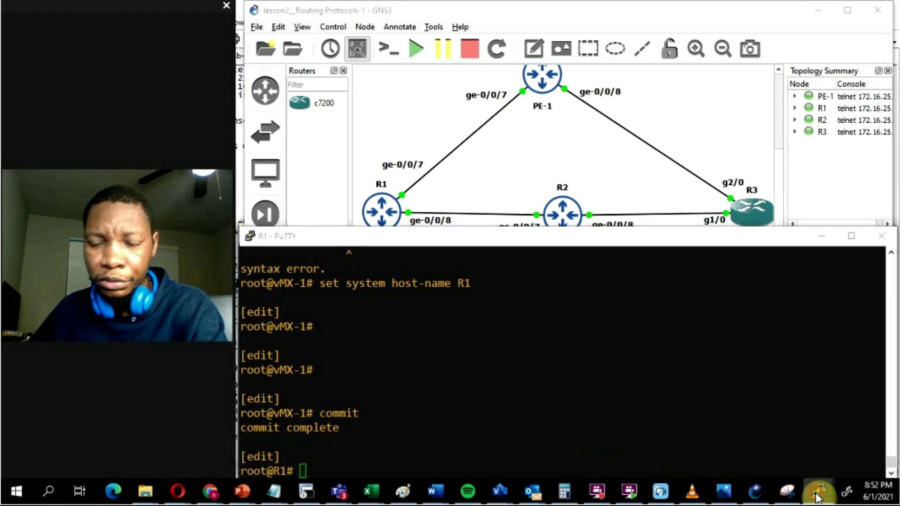
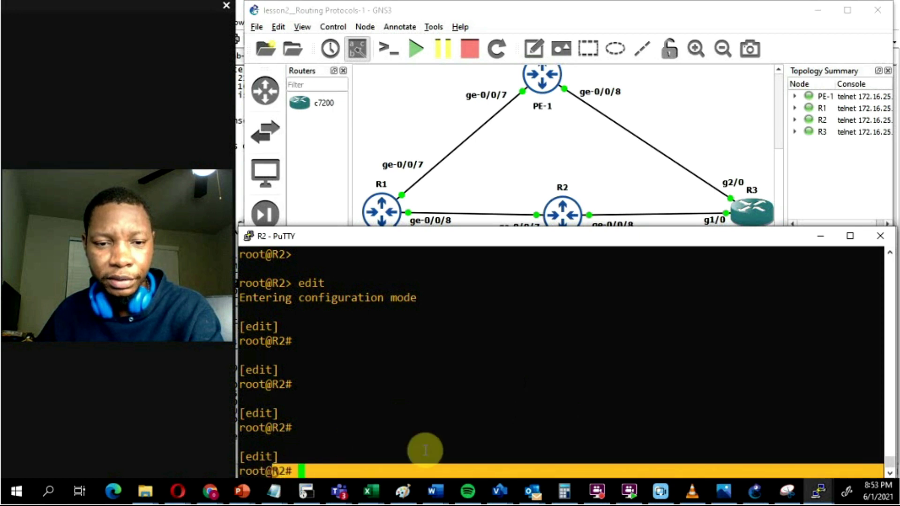
pyautogui.write('load o')
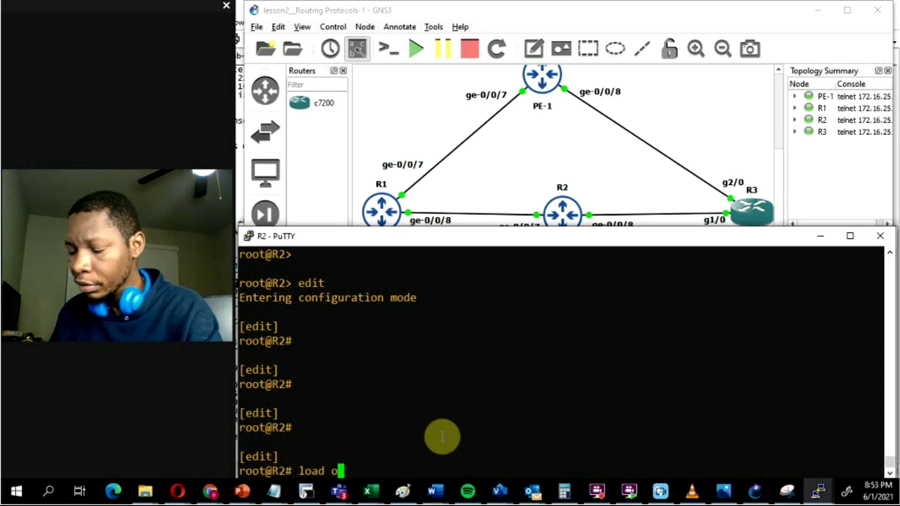
pyautogui.write('verride ?')
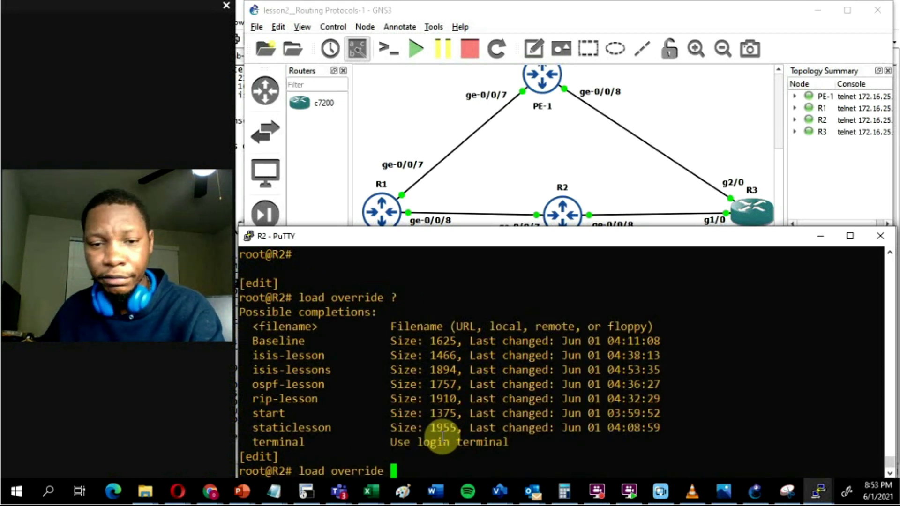
# - Override R2's configuration with the saved file staticlesson and commit it
pyautogui.doubleClick(255, 427)
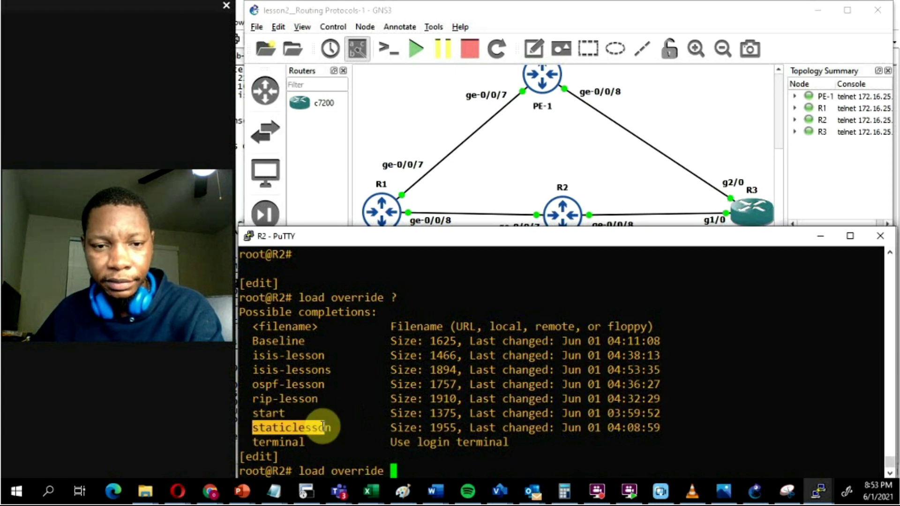
pyautogui.rightClick(404, 404)
pyautogui.press('Return')
pyautogui.write('commit')
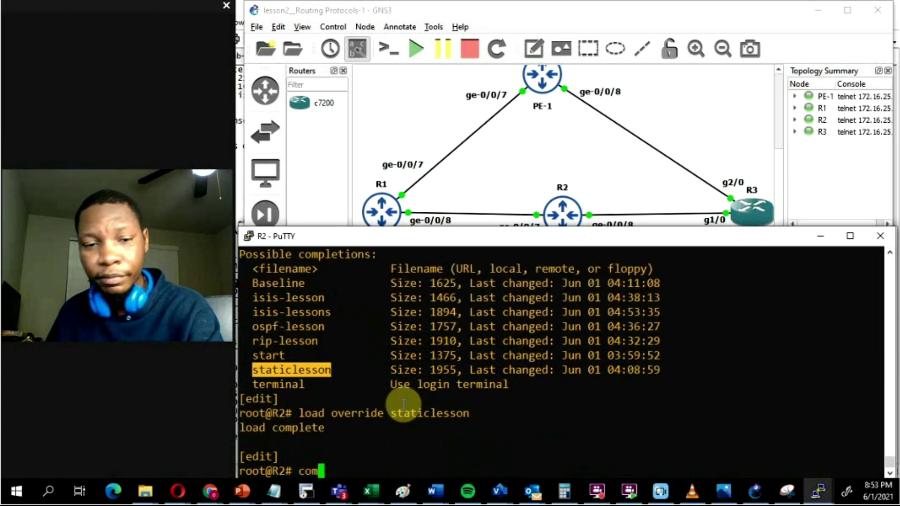
pyautogui.press('Return')
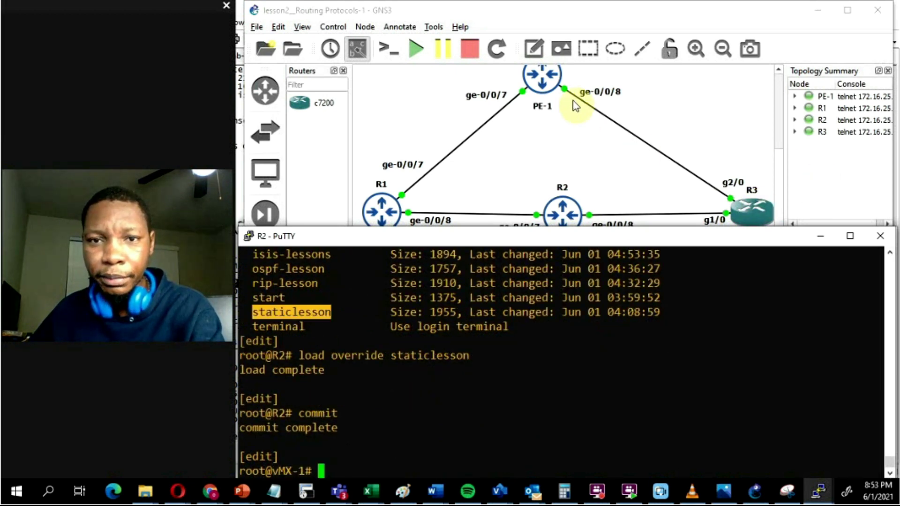
# - Switch to the PE-1 console
pyautogui.click(818, 491)
pyautogui.click(422, 419)
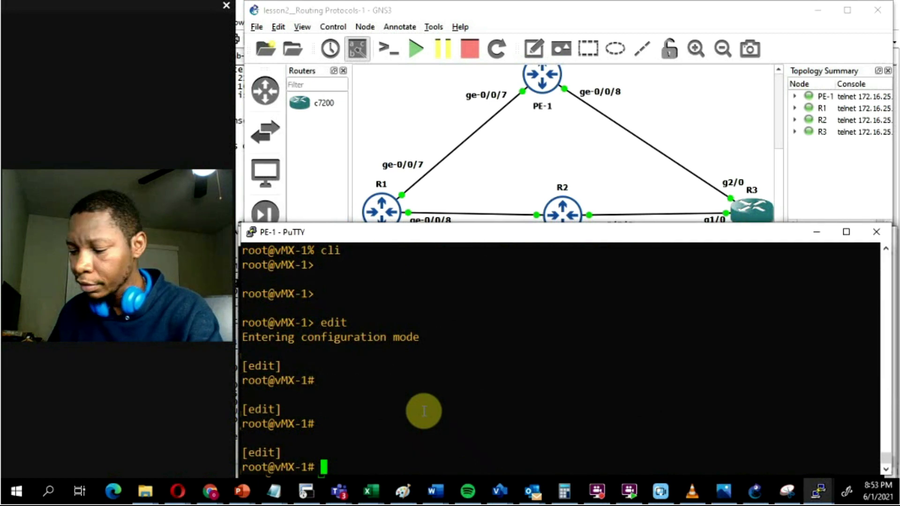
# - Set the system host-name to PE1 in PE-1's candidate configuration without committing it
pyautogui.write('set system ')
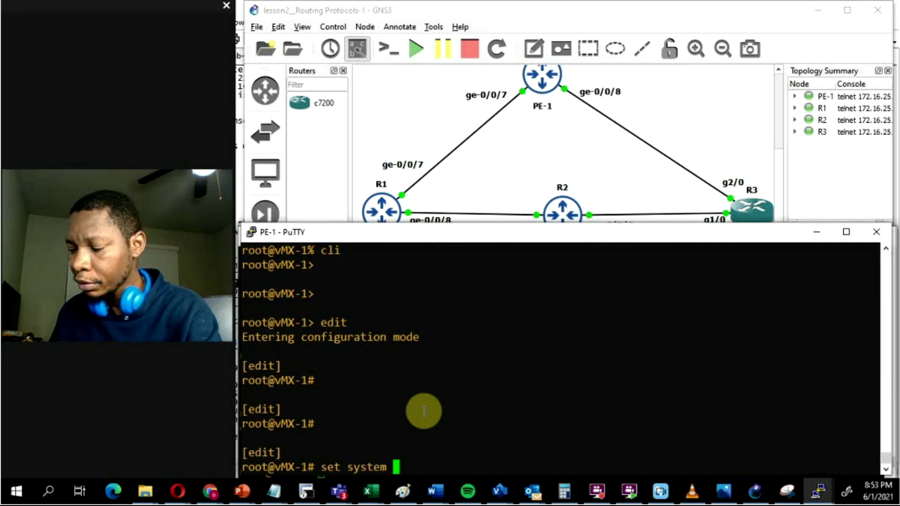
pyautogui.write('hjos')
pyautogui.press('Return')
pyautogui.press('BackSpace')
pyautogui.press('BackSpace')
pyautogui.press('BackSpace')
pyautogui.write('ost-name PE1')
pyautogui.press('Return')
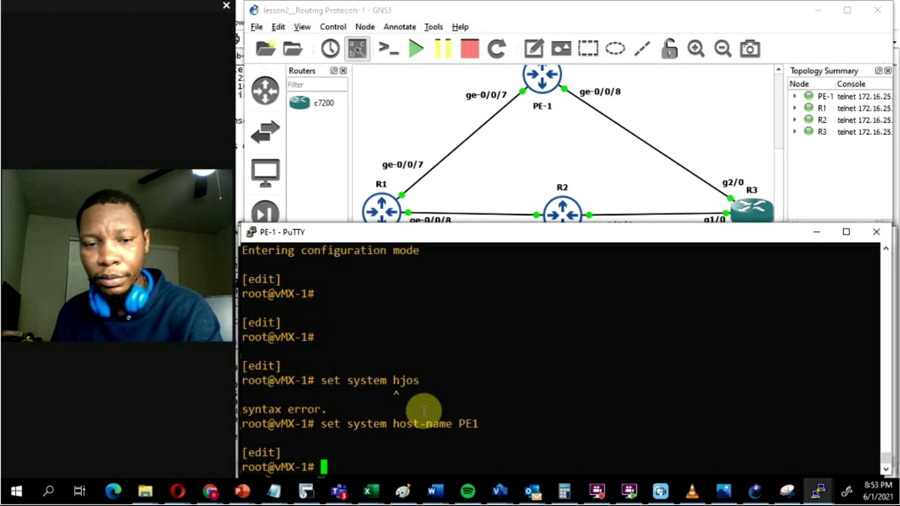
# - List the saved configuration files available for load override on PE-1
pyautogui.write('LO')
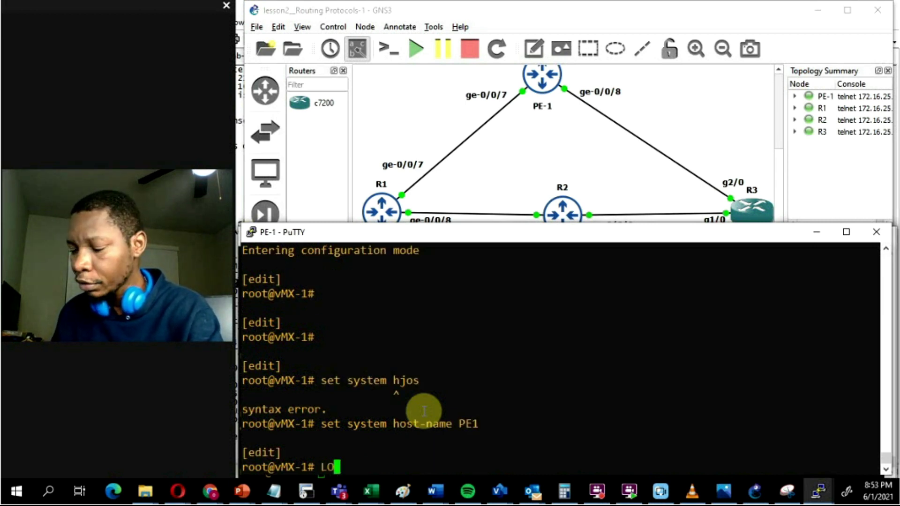
pyautogui.press('Return')
pyautogui.write('LOO')
pyautogui.press('Return')
pyautogui.press('Return')
pyautogui.write('load ')
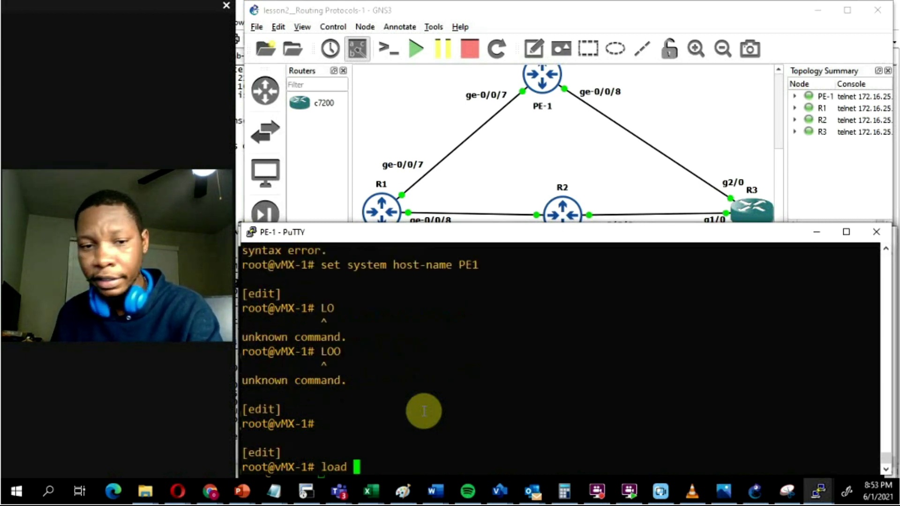
pyautogui.write('override ?')
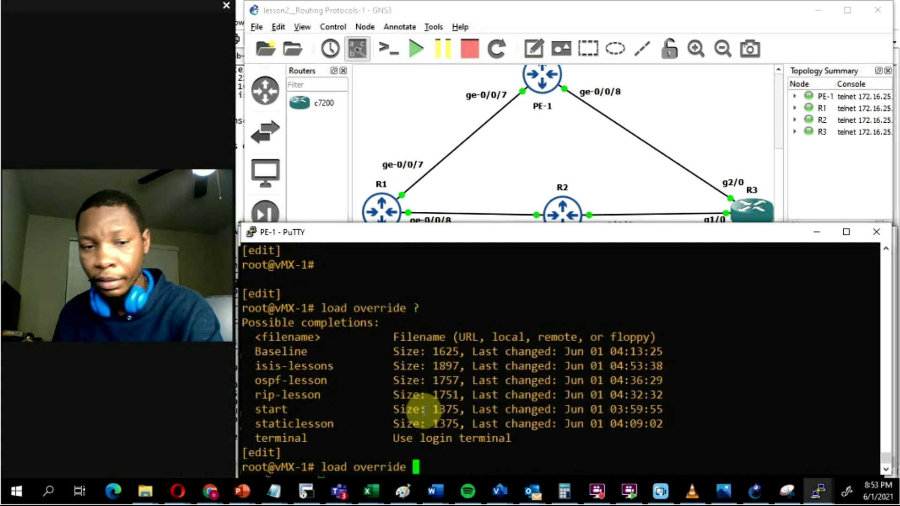
# - Override PE-1's configuration with the saved file staticlesson and commit it
pyautogui.moveTo(255, 423); pyautogui.dragTo(334, 424)
pyautogui.rightClick(411, 387)
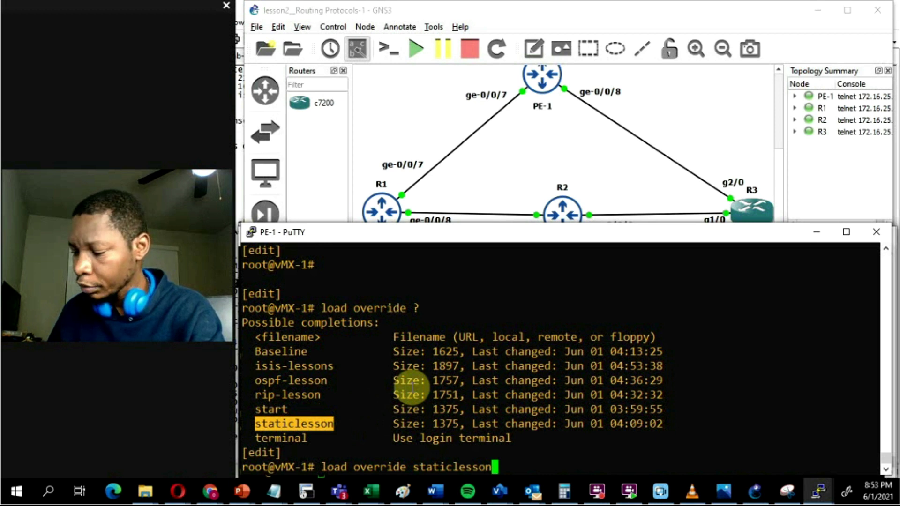
pyautogui.press('Return')
pyautogui.write('commit')
pyautogui.press('Return')
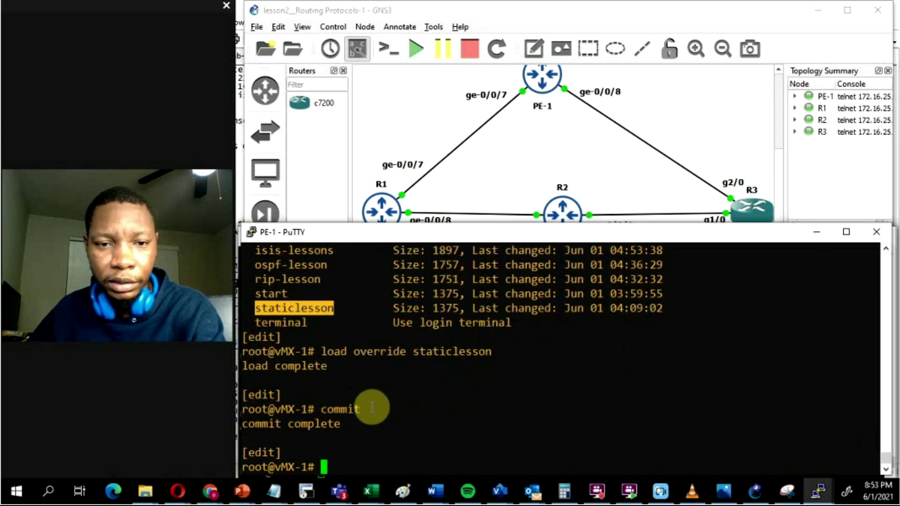
pyautogui.click(370, 407)
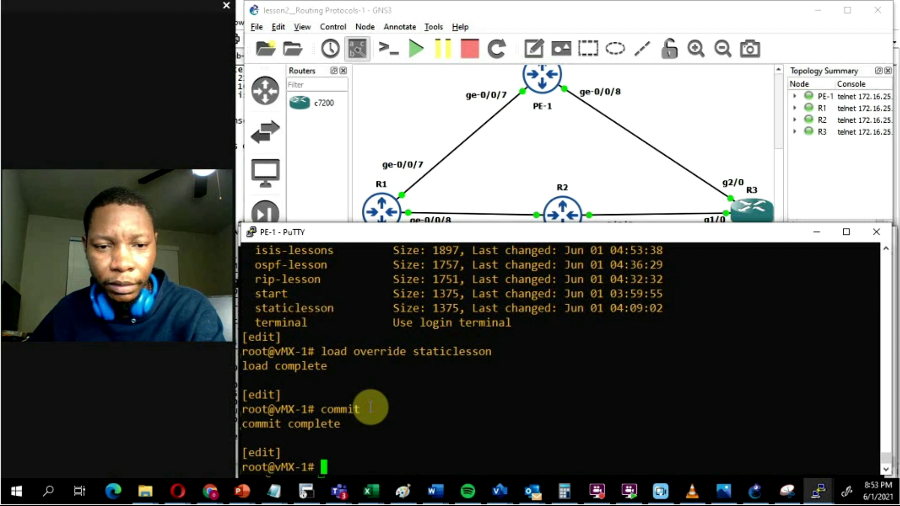
# - Set the system host-name to PE1 on the PE-1 router
pyautogui.doubleClick(352, 453)
pyautogui.write('set system ')
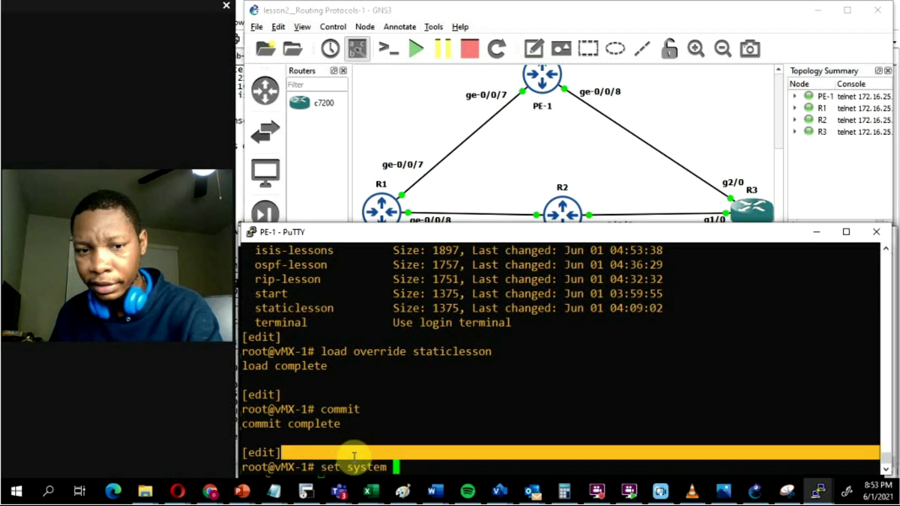
pyautogui.write('hjoost-name PE1')
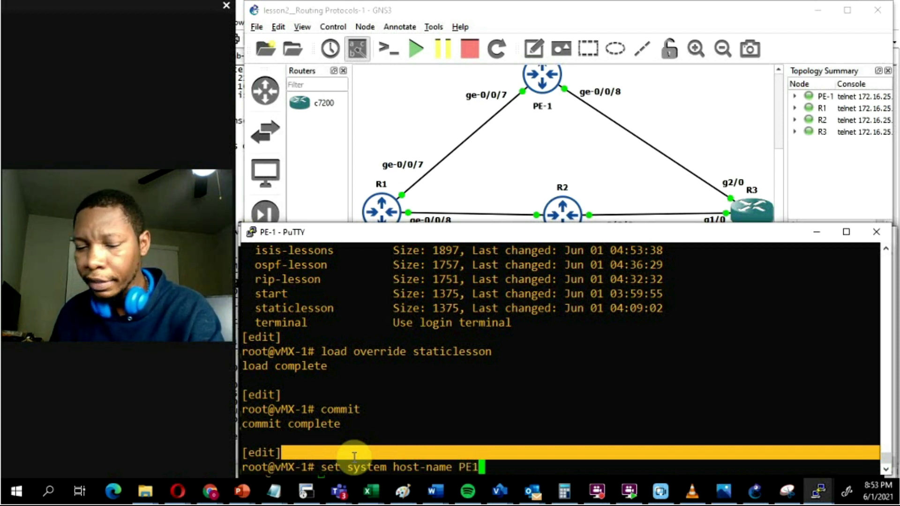
pyautogui.click(417, 435)
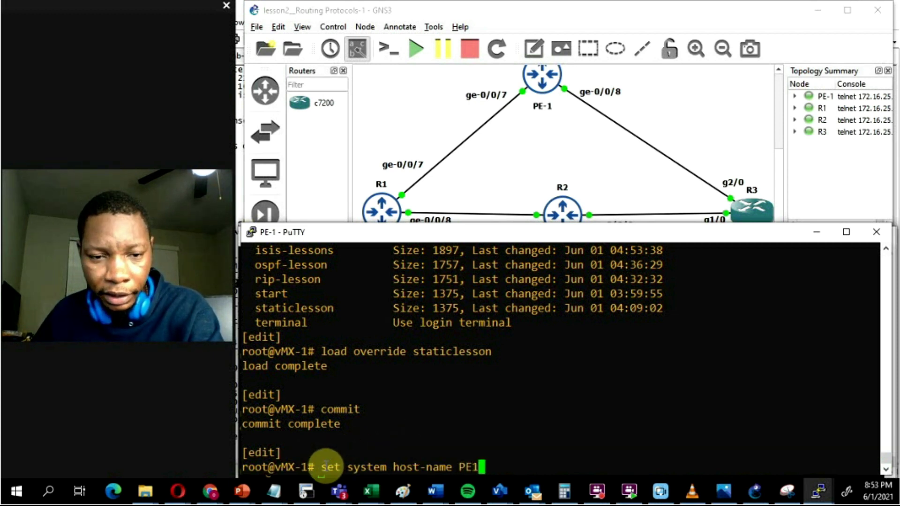
pyautogui.moveTo(321, 466); pyautogui.dragTo(513, 458)
pyautogui.click(520, 448)
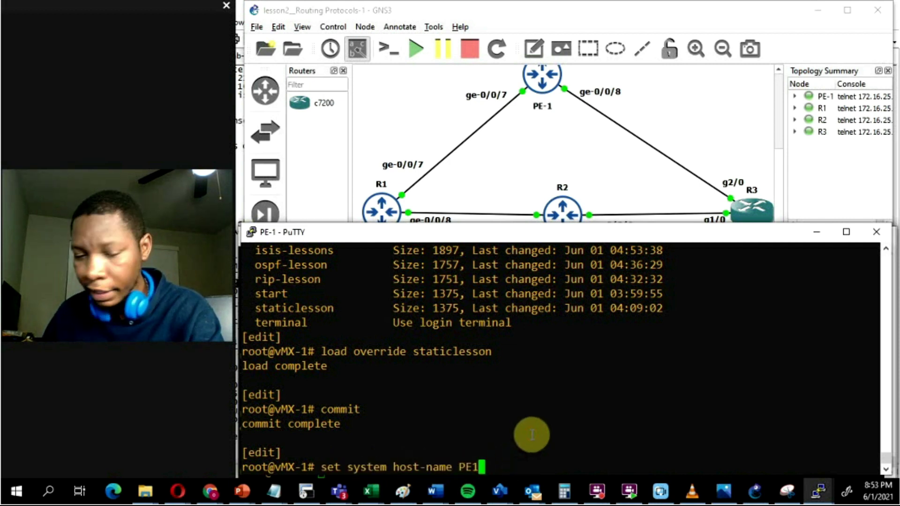
pyautogui.press('Return')
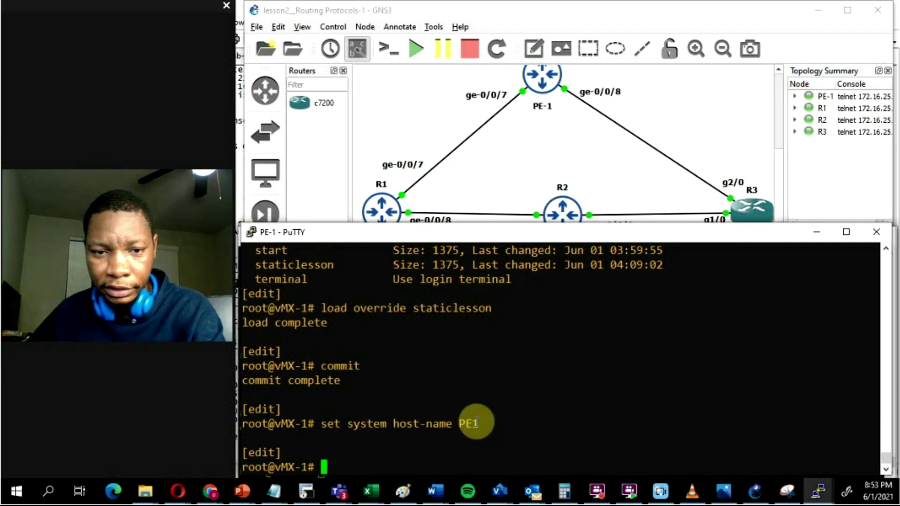
# - Commit the host-name change on PE-1 and check the host name in the command prompt
pyautogui.click(273, 466)
pyautogui.moveTo(273, 466); pyautogui.dragTo(311, 464)
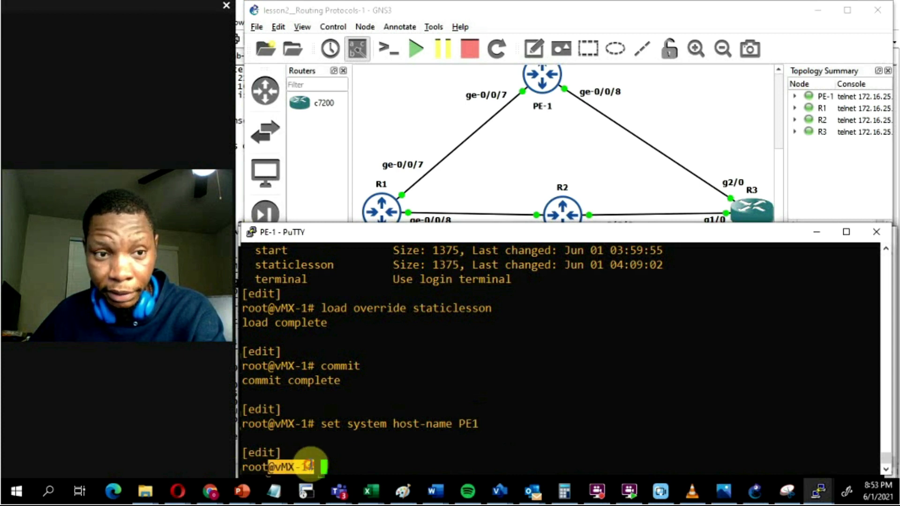
pyautogui.click(422, 445)
pyautogui.write('commit')
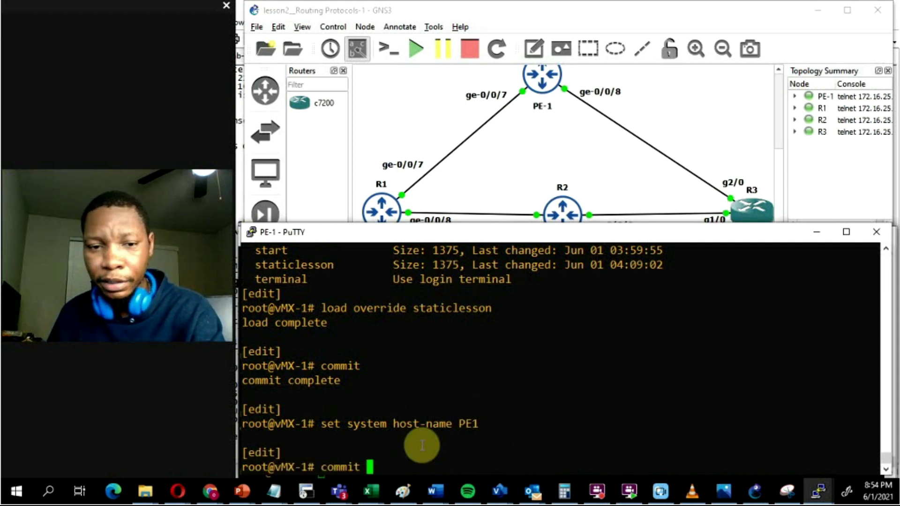
pyautogui.press('Return')
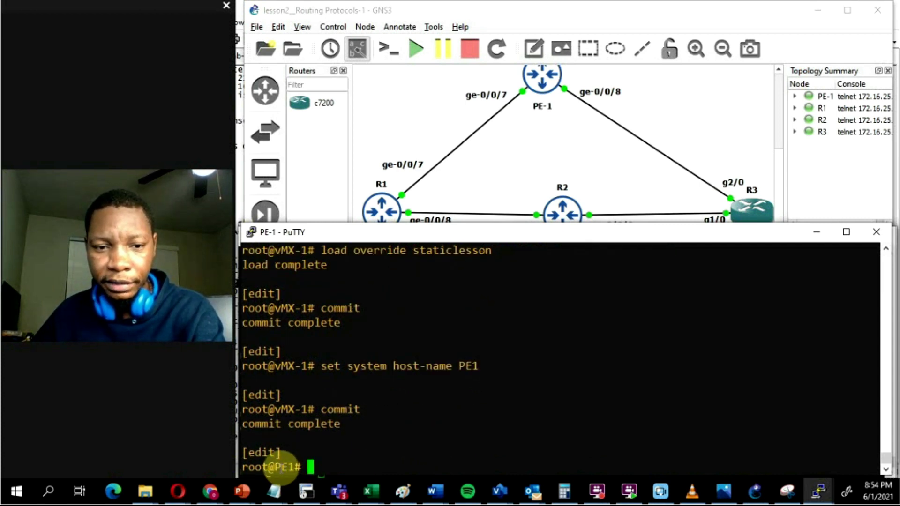
pyautogui.moveTo(293, 466); pyautogui.dragTo(277, 467)
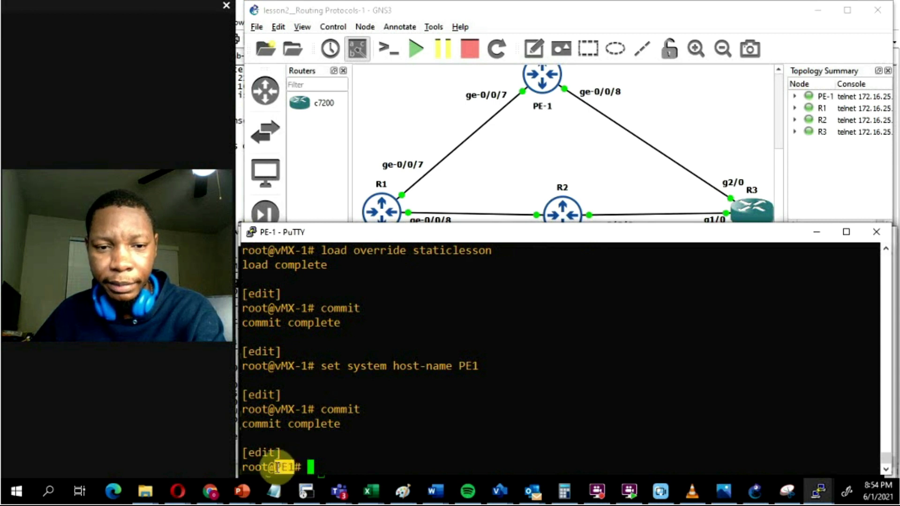
pyautogui.click(331, 453)
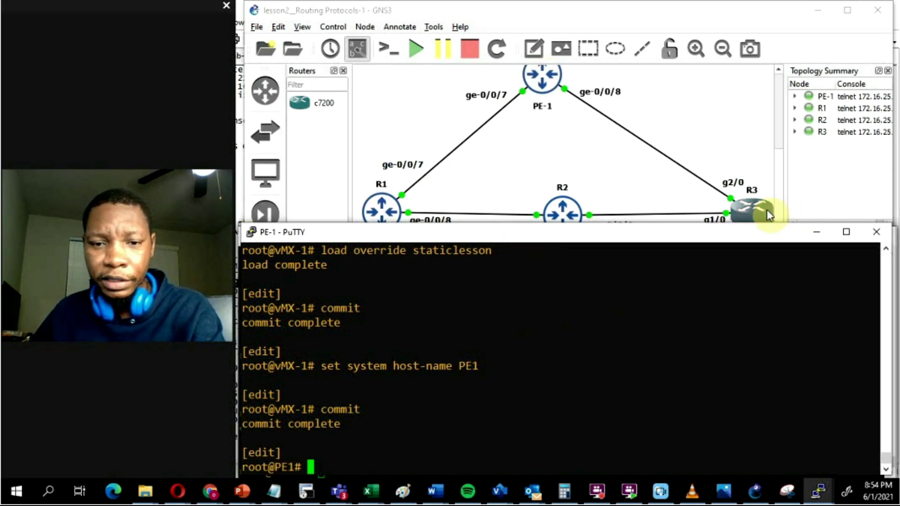
# - Switch to the R3 console and bring up a fresh command prompt
pyautogui.click(820, 490)
pyautogui.click(799, 443)
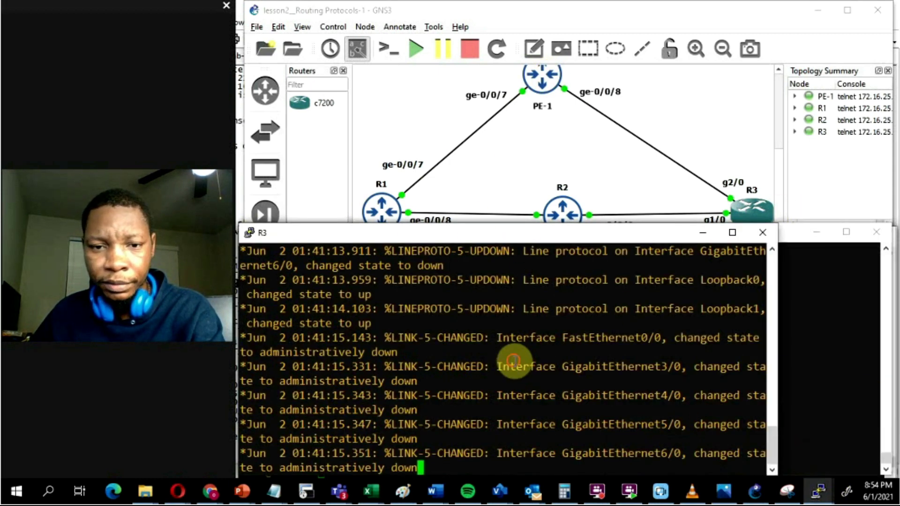
pyautogui.press('Return')
pyautogui.press('Return')
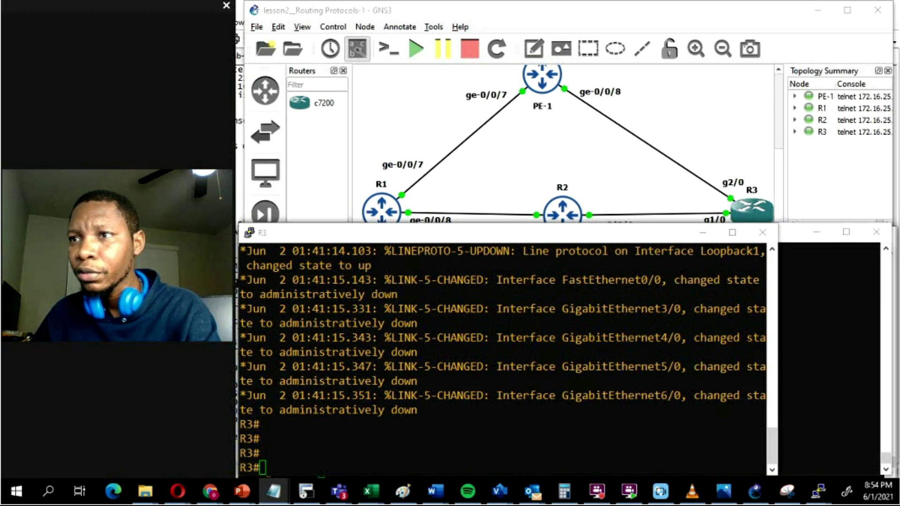
pyautogui.click(379, 334)
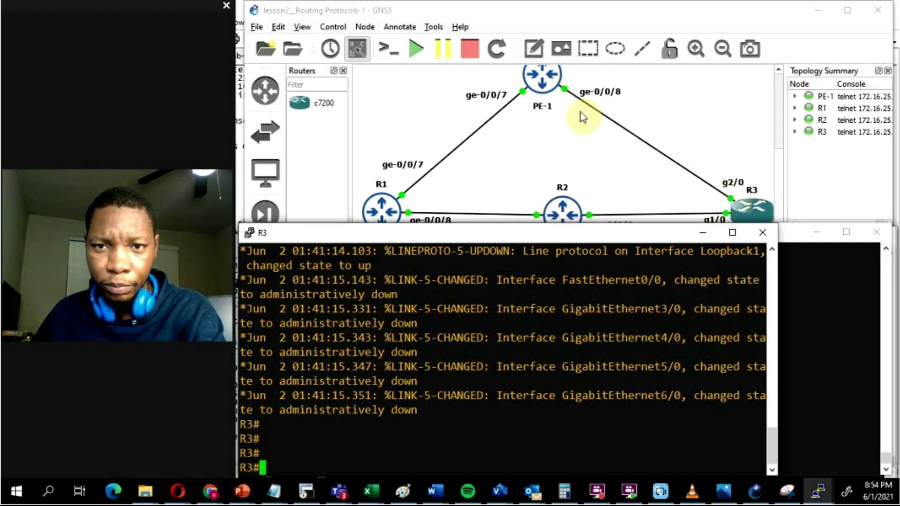
pyautogui.click(452, 338)
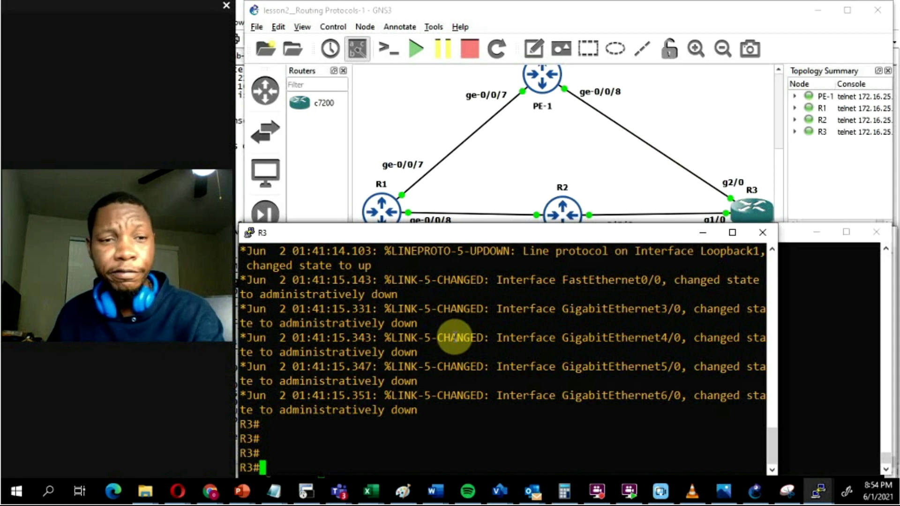
# - Run sh ip int br | exc una on R3 and examine the IP addresses of GigabitEthernet1/0 and GigabitEthernet2/0
pyautogui.write('sh ip int br |')
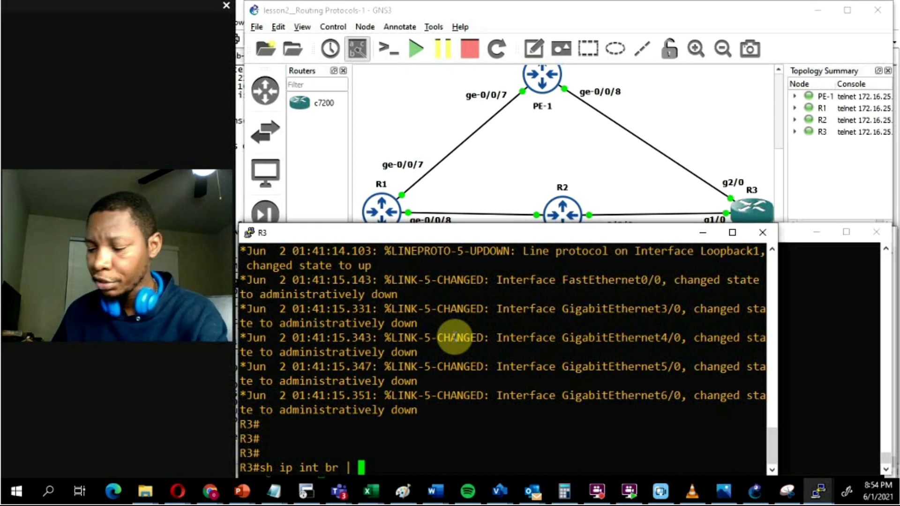
pyautogui.write('exc una')
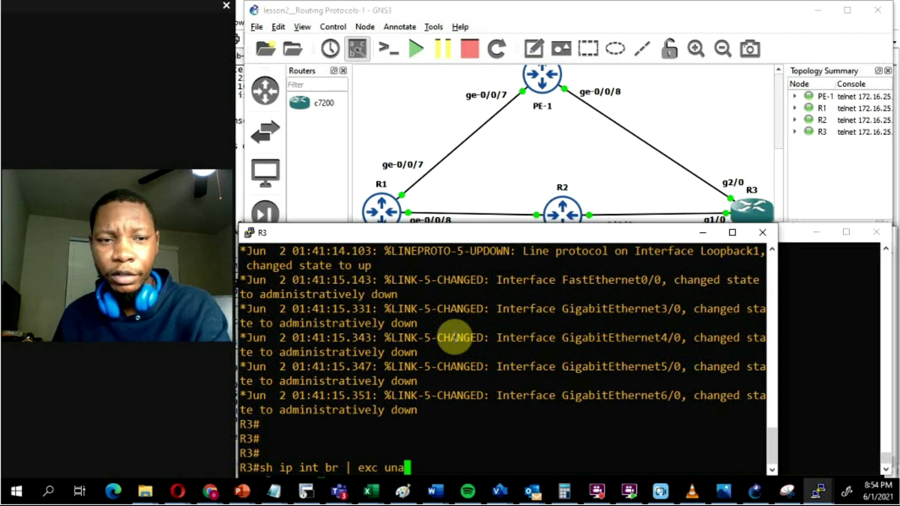
pyautogui.press('Return')
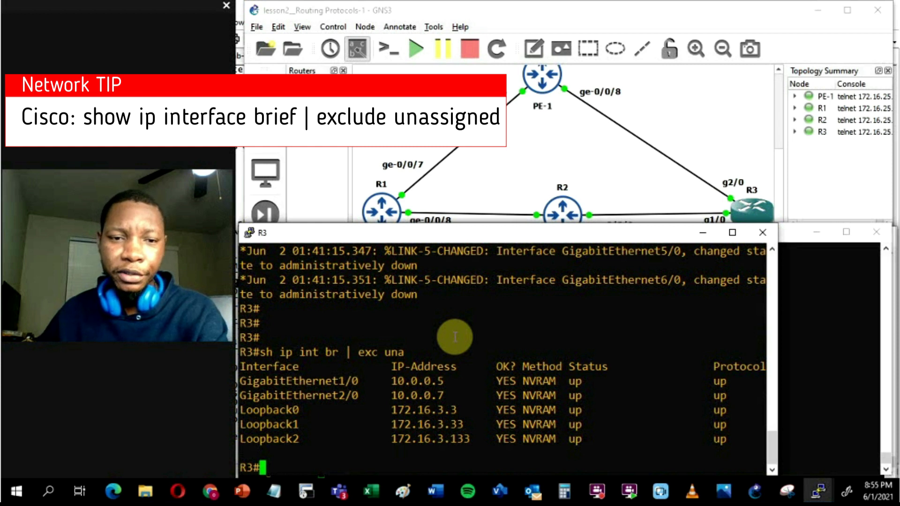
pyautogui.moveTo(239, 381); pyautogui.dragTo(359, 398)
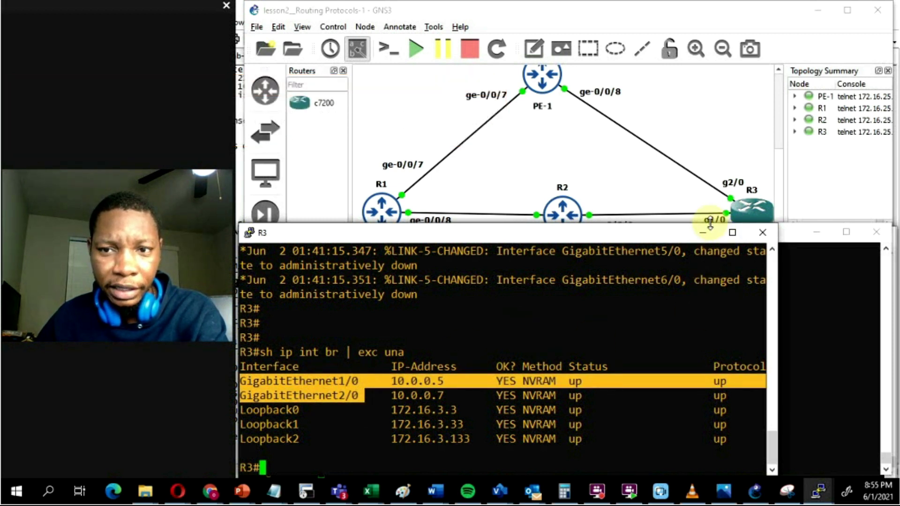
pyautogui.moveTo(391, 381); pyautogui.dragTo(444, 381)
pyautogui.moveTo(359, 396); pyautogui.dragTo(496, 396)
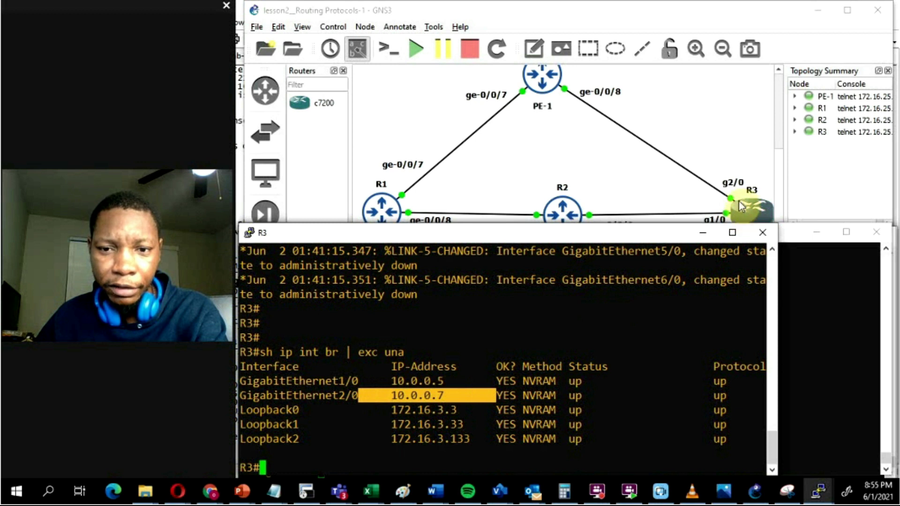
# - Examine the link status of R3's GigabitEthernet interfaces and the addresses of Loopback0, Loopback1 and Loopback2
pyautogui.moveTo(556, 380); pyautogui.dragTo(727, 395)
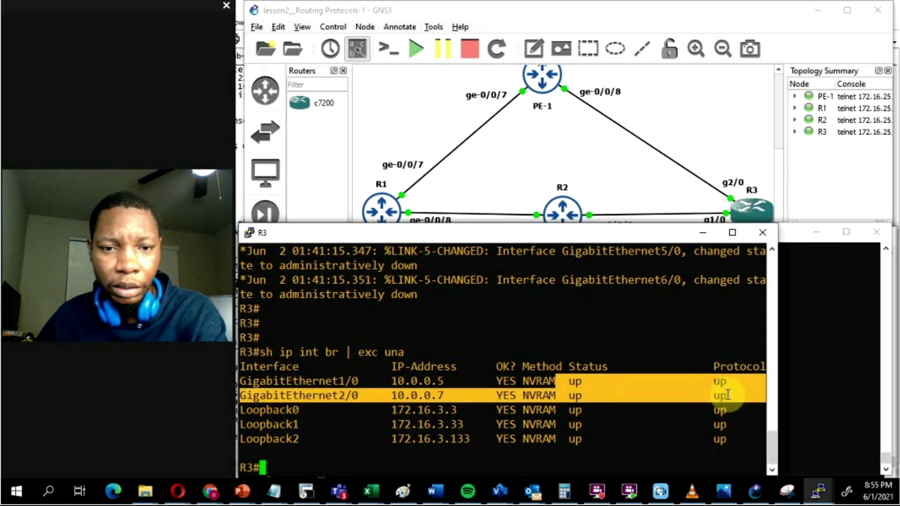
pyautogui.click(549, 425)
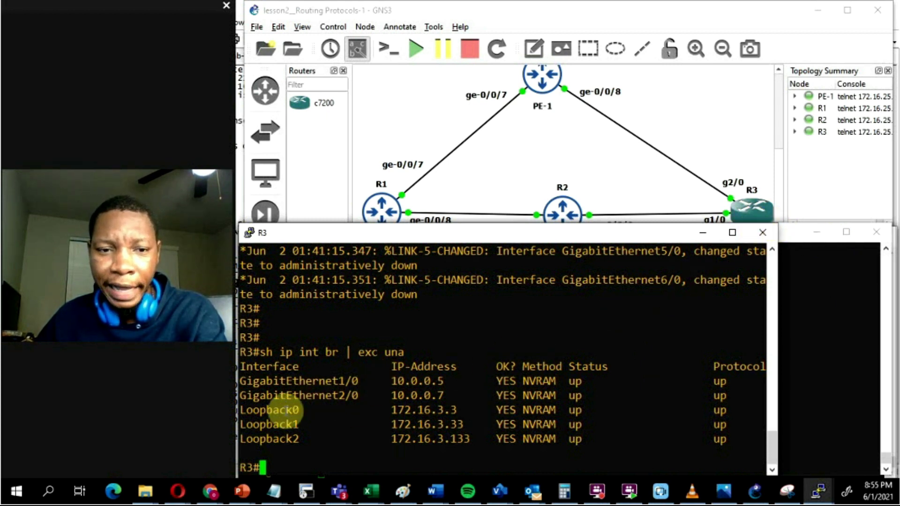
pyautogui.moveTo(241, 409); pyautogui.dragTo(488, 439)
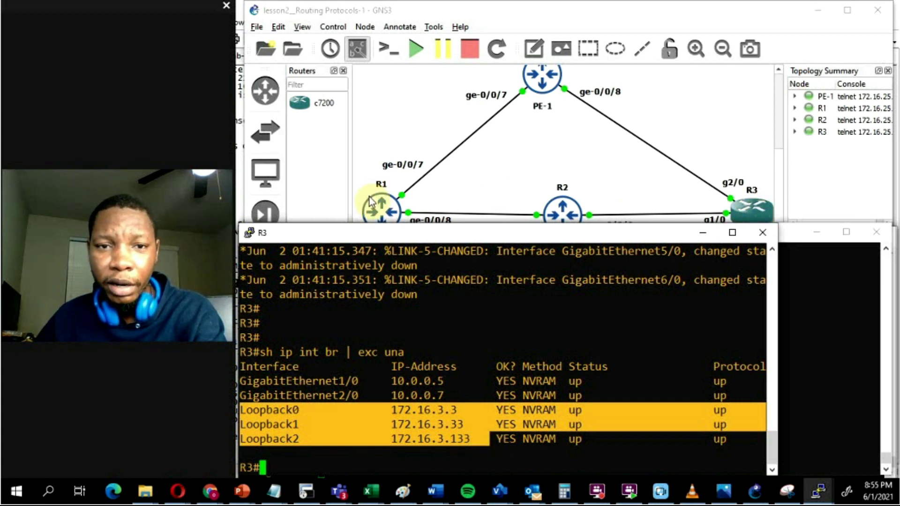
pyautogui.click(373, 318)
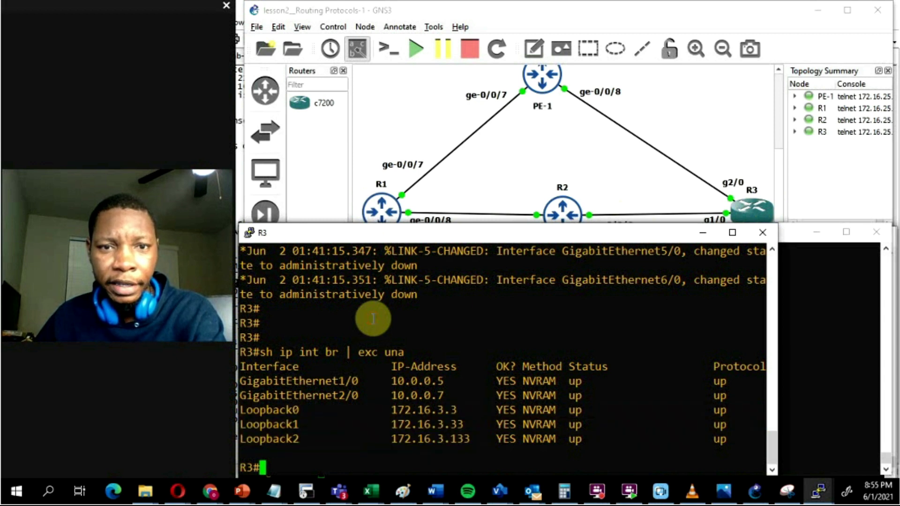
# - Switch from the R3 console to the R1 console
pyautogui.moveTo(818, 497)
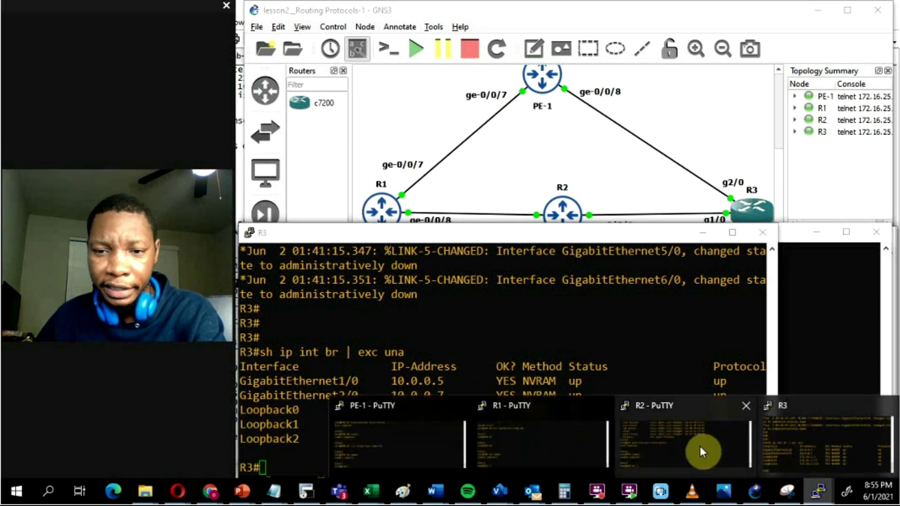
pyautogui.click(561, 445)
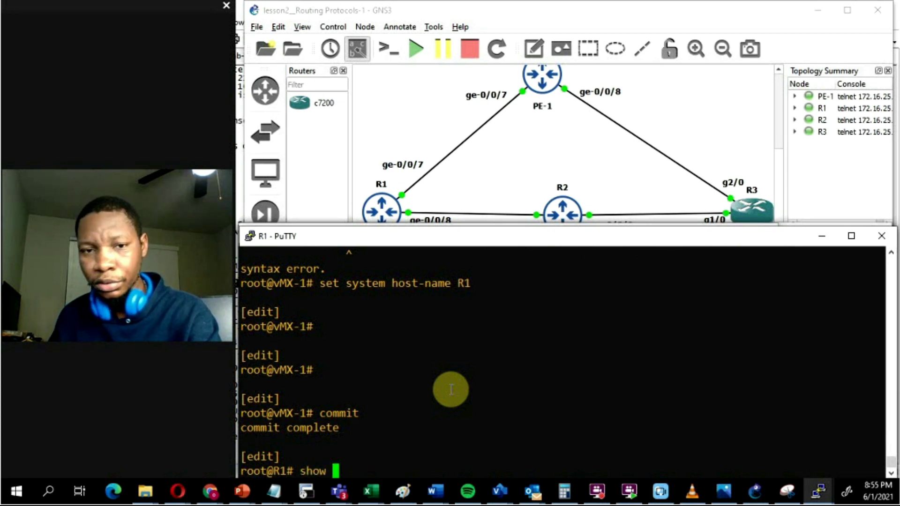
pyautogui.write('routing-')
pyautogui.press('BackSpace')
pyautogui.press('BackSpace')
pyautogui.press('BackSpace')
pyautogui.press('BackSpace')
pyautogui.press('BackSpace')
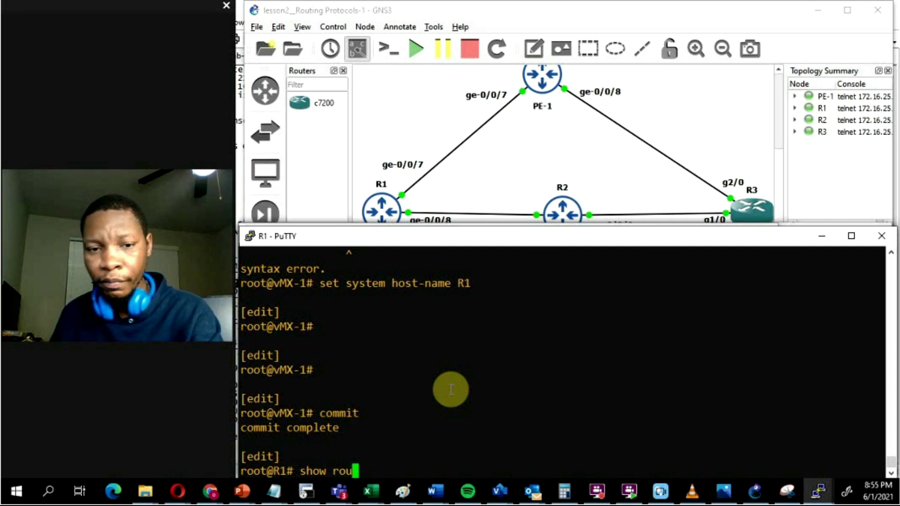
pyautogui.press('BackSpace')
pyautogui.press('BackSpace')
pyautogui.press('BackSpace')
pyautogui.press('BackSpace')
# - List R1's directly connected routes with run show route protocol direct
pyautogui.write('run ')
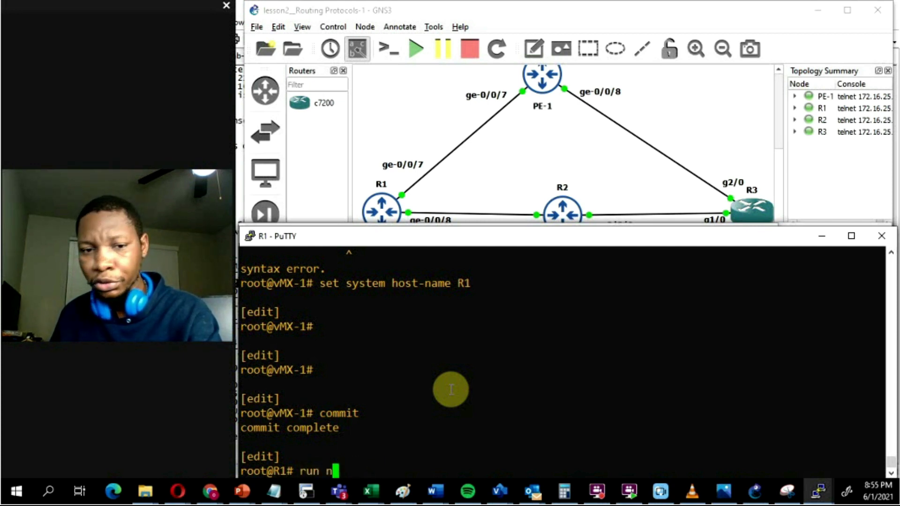
pyautogui.write('nsh')
pyautogui.press('Return')
pyautogui.press('BackSpace')
pyautogui.press('BackSpace')
pyautogui.press('BackSpace')
pyautogui.write('show ')
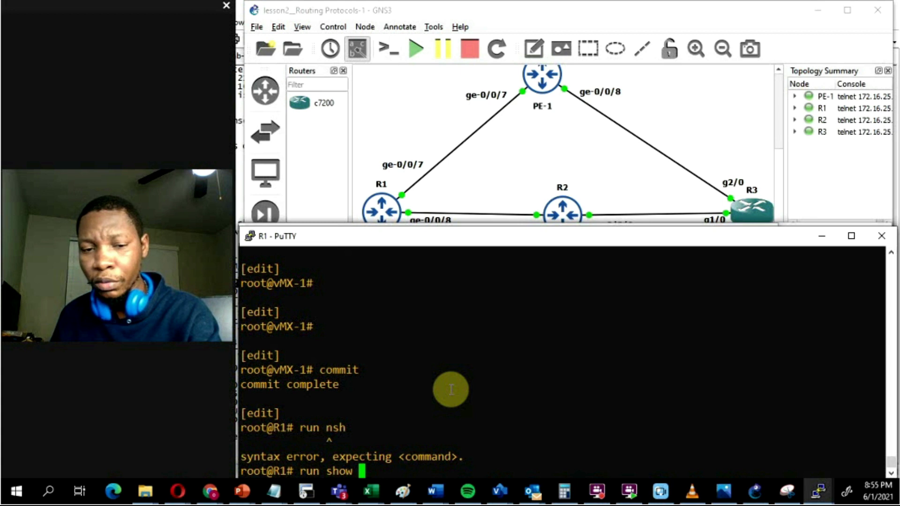
pyautogui.write('route ')
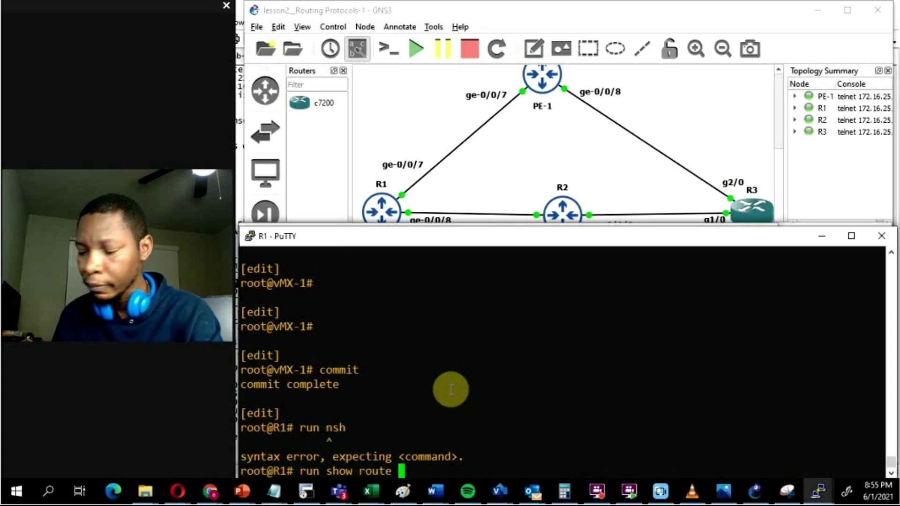
pyautogui.write('pr')
pyautogui.press('space')
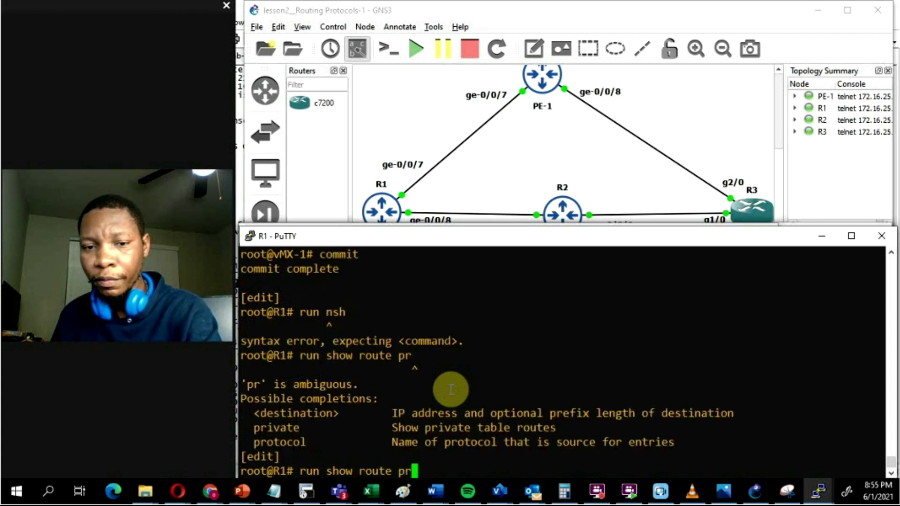
pyautogui.write('otocol direct')
pyautogui.press('Return')
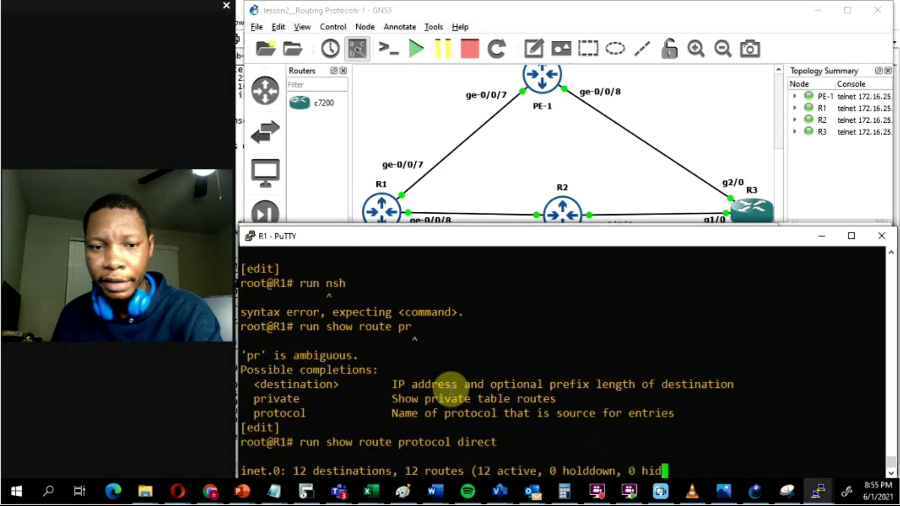
# - Examine R1's direct routes, comparing the /31 link networks and their interfaces with the topology, and check the lo0.0 loopback addresses
pyautogui.scroll(5, 452, 389)
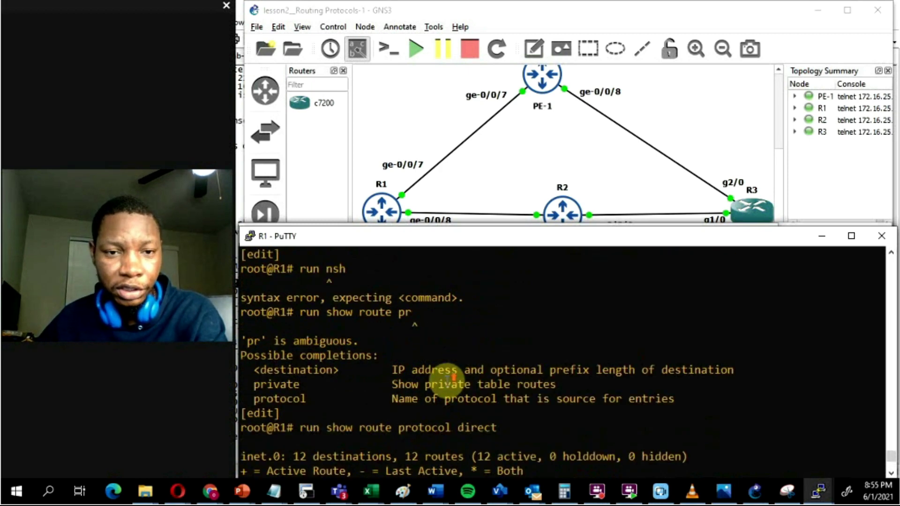
pyautogui.scroll(-2, 451, 387)
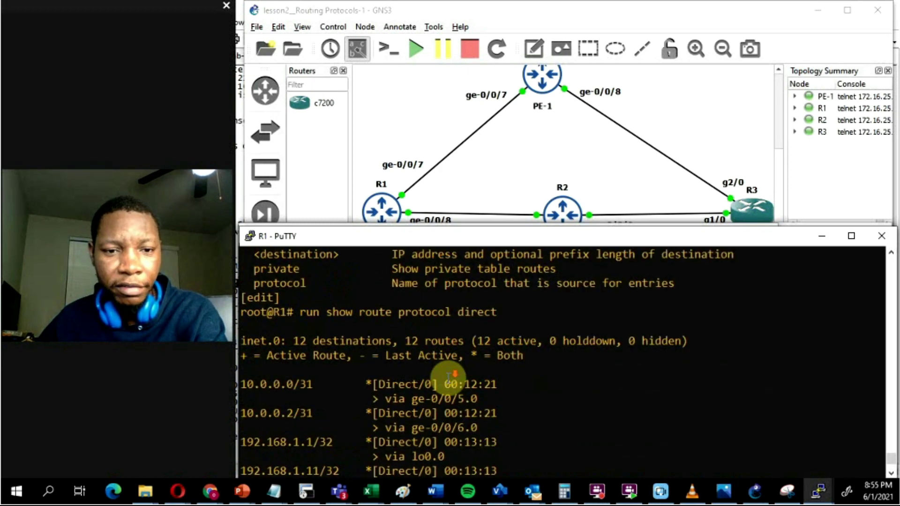
pyautogui.click(890, 474)
pyautogui.click(890, 474)
pyautogui.click(890, 474)
pyautogui.click(890, 474)
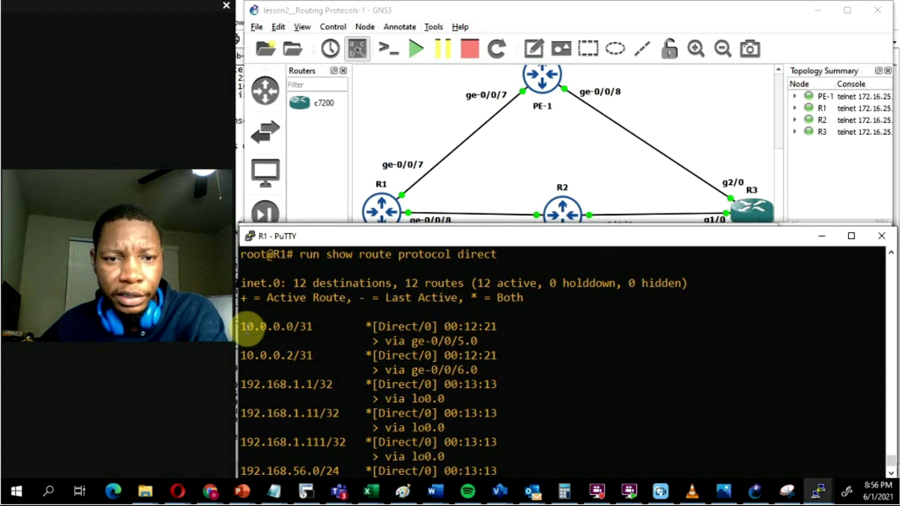
pyautogui.moveTo(243, 327); pyautogui.dragTo(504, 367)
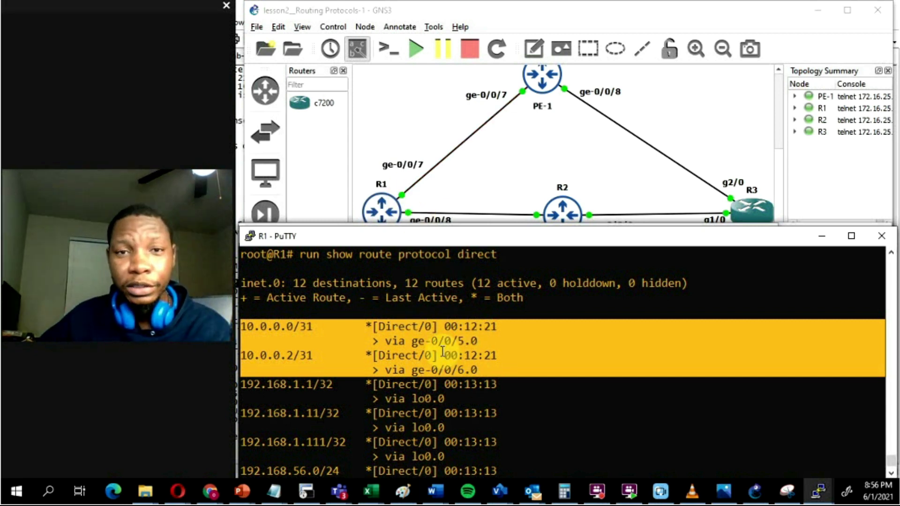
pyautogui.click(476, 353)
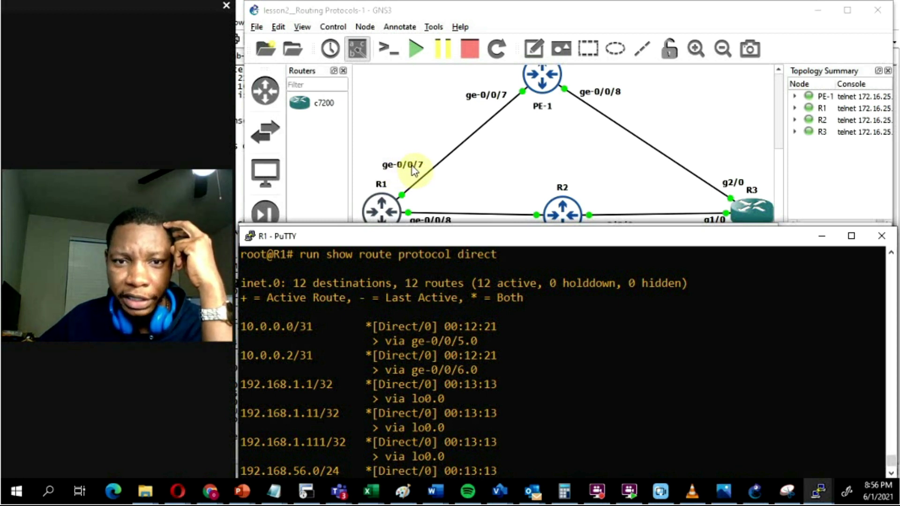
pyautogui.moveTo(413, 341); pyautogui.dragTo(485, 343)
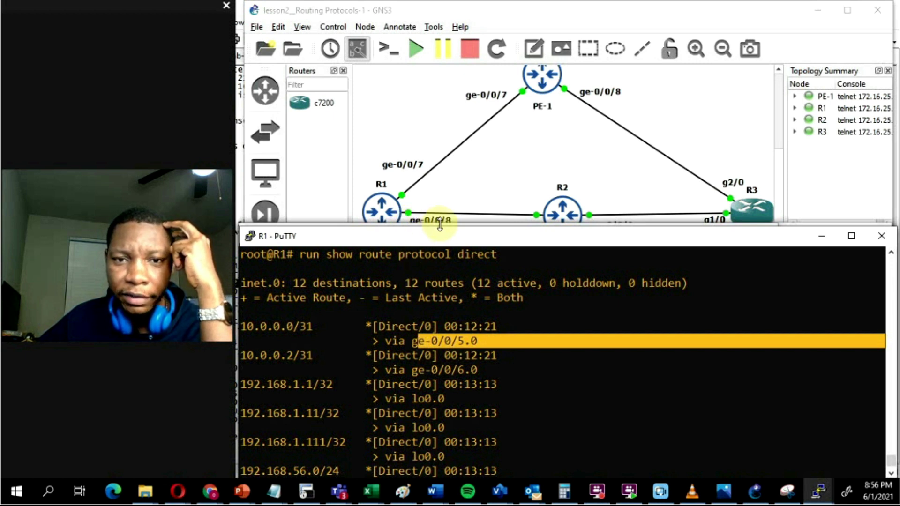
pyautogui.moveTo(496, 372); pyautogui.dragTo(420, 371)
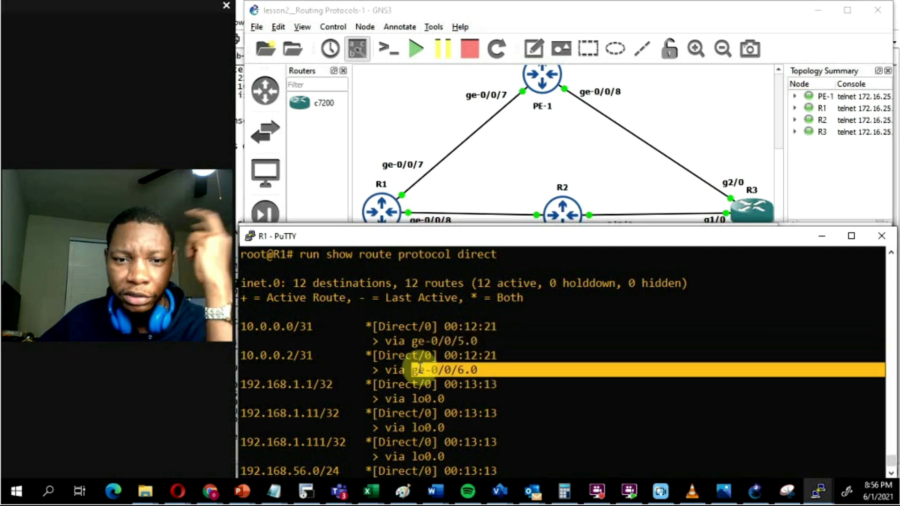
pyautogui.moveTo(479, 371); pyautogui.dragTo(243, 328)
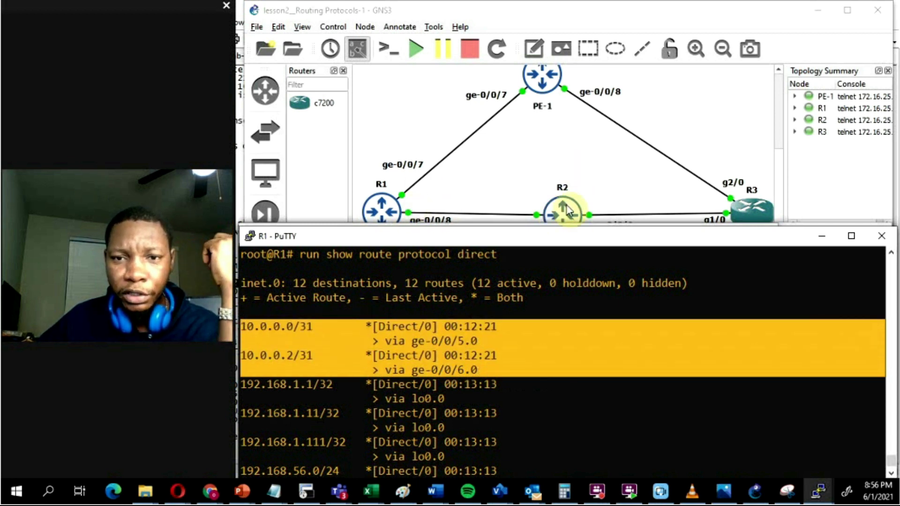
pyautogui.click(422, 394)
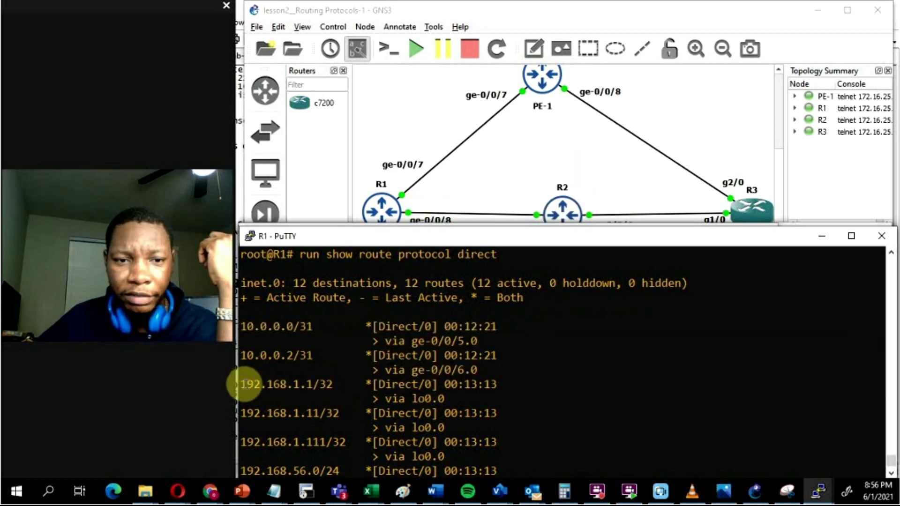
pyautogui.moveTo(245, 385); pyautogui.dragTo(505, 458)
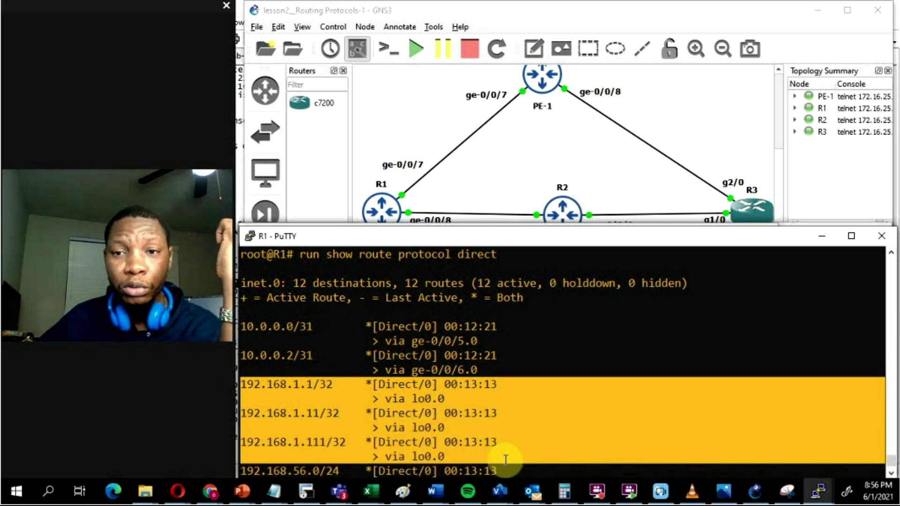
pyautogui.click(539, 367)
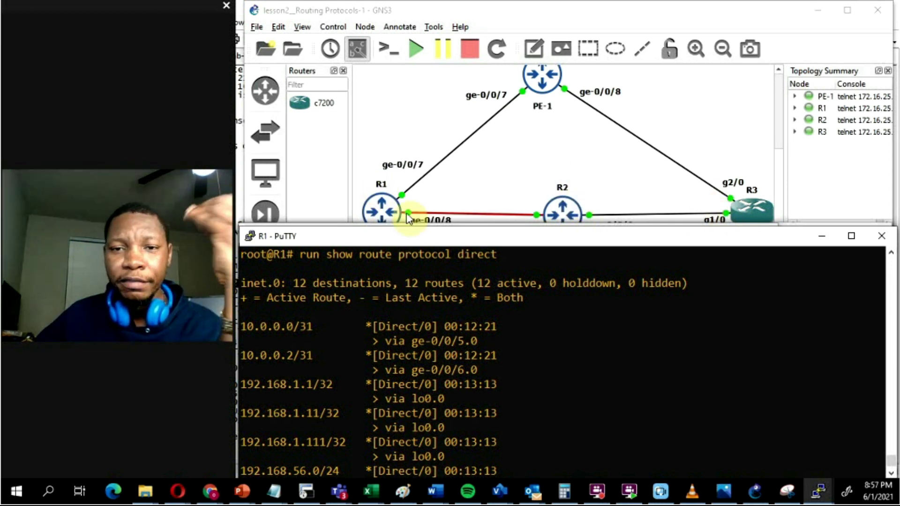
# - Put away the R1 console and return to the R3 console to review its interface address list
pyautogui.click(821, 236)
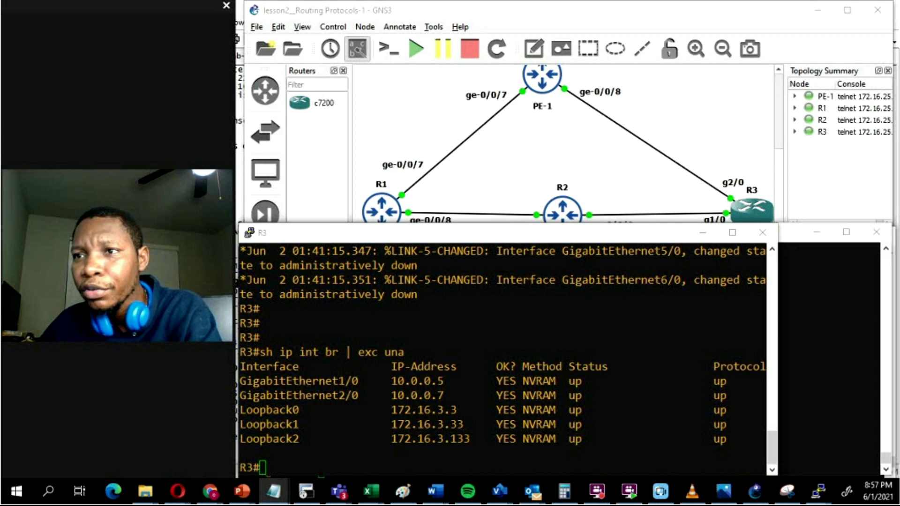
pyautogui.moveTo(240, 352); pyautogui.dragTo(485, 441)
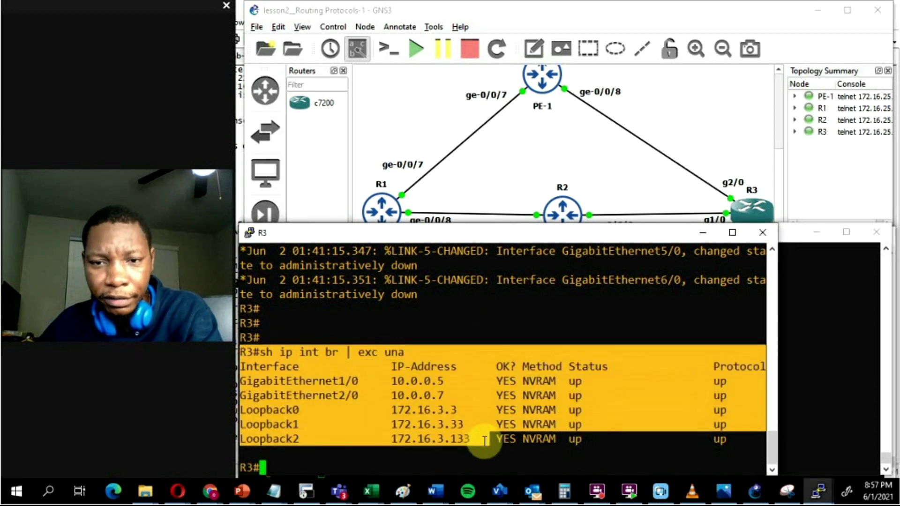
pyautogui.click(356, 358)
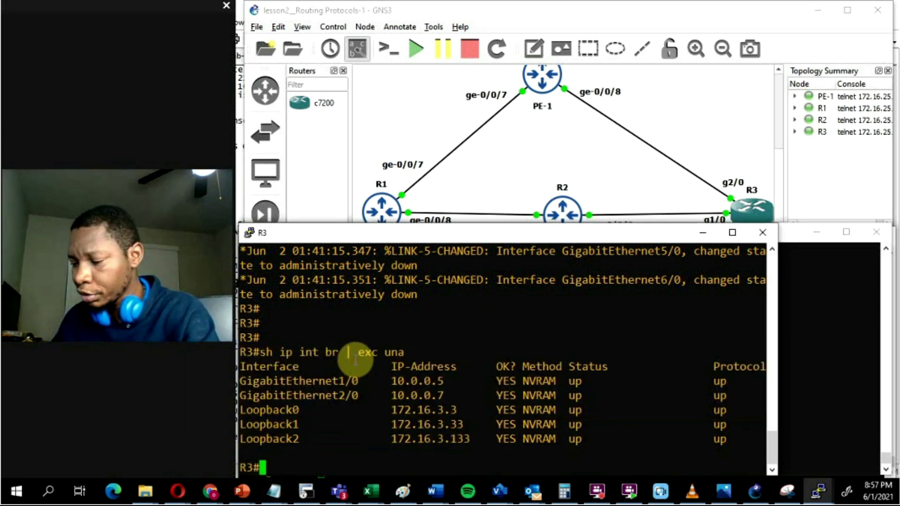
# - Enter global configuration mode on R3 and start a static route command for destination 192.168.1.1 with mask 255.255.255.255
pyautogui.write('conf t')
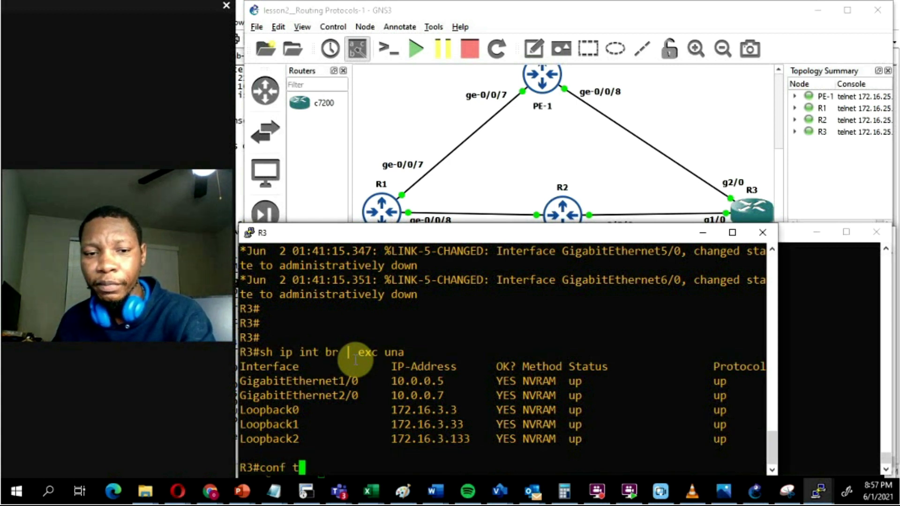
pyautogui.press('Return')
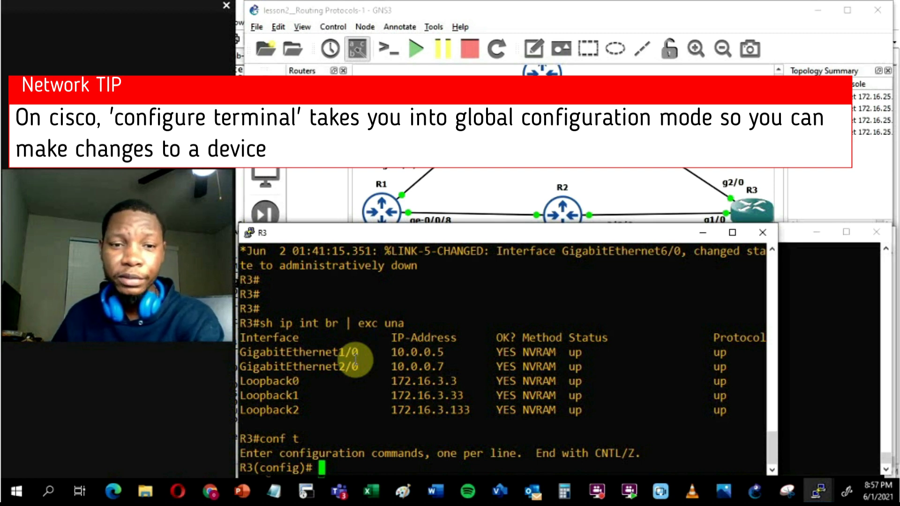
pyautogui.write('ip route ')
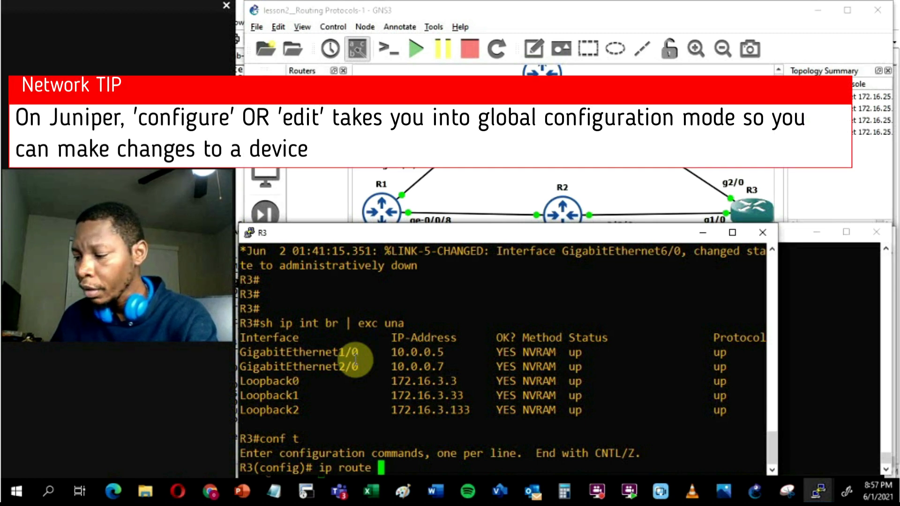
pyautogui.write('192')
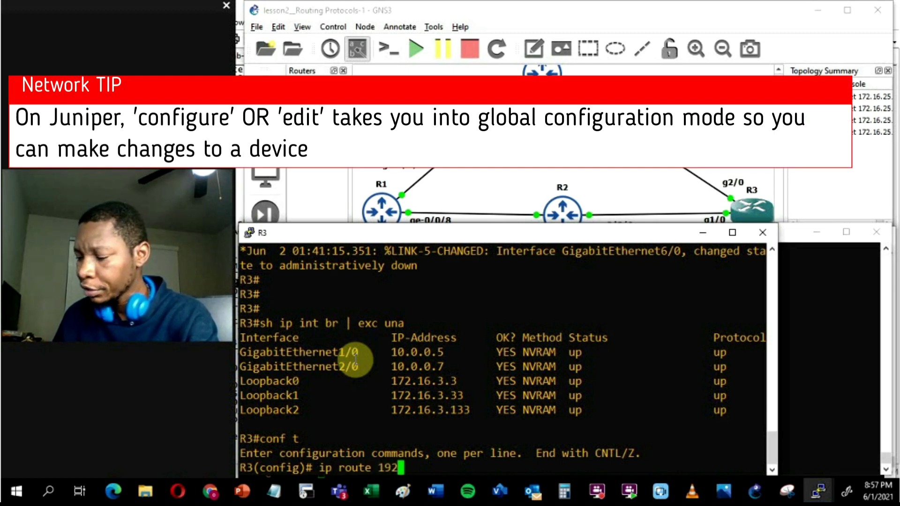
pyautogui.write('.168.1.')
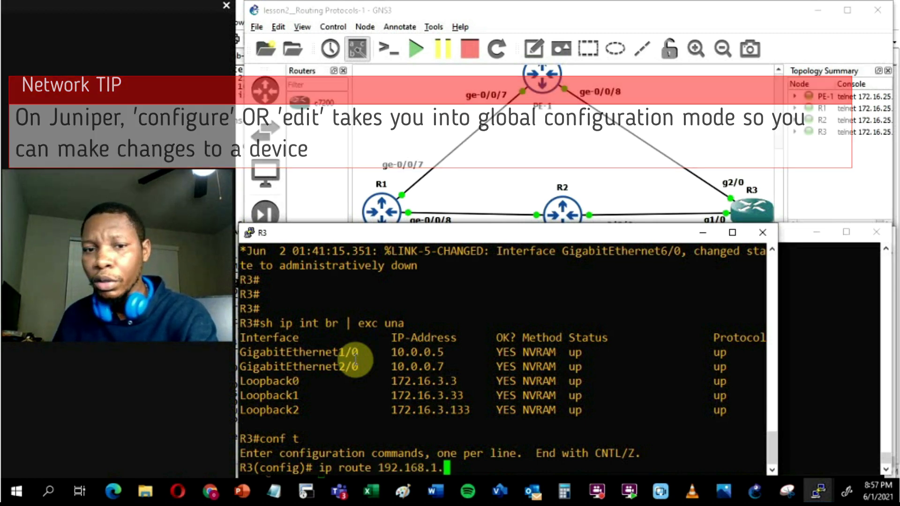
pyautogui.write('1 25')
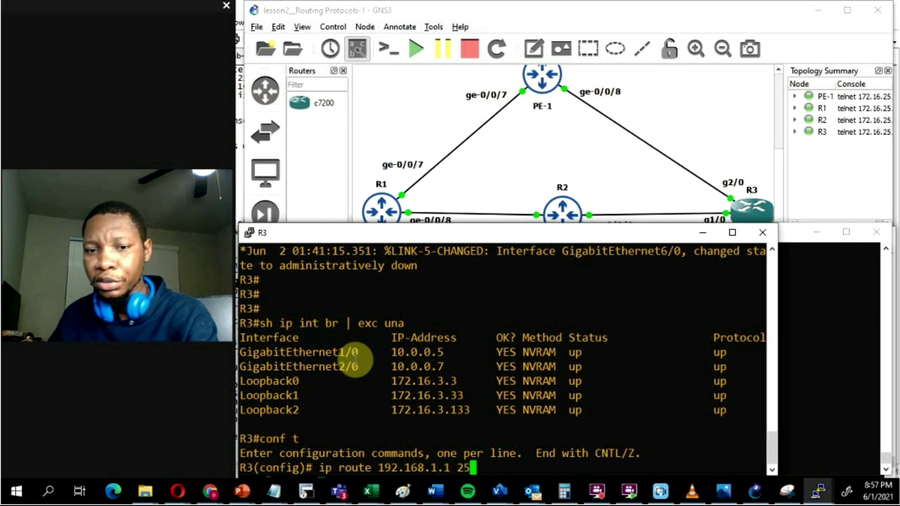
pyautogui.write('5.255.')
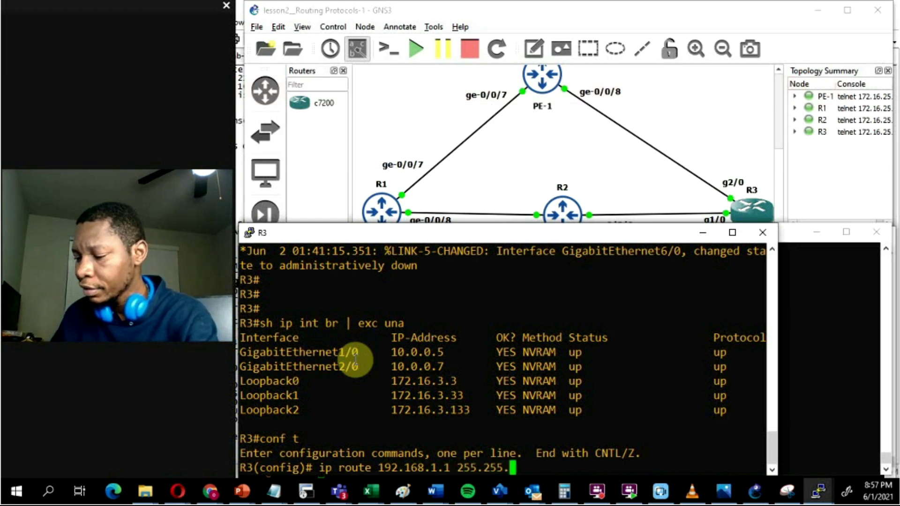
pyautogui.write('255.25')
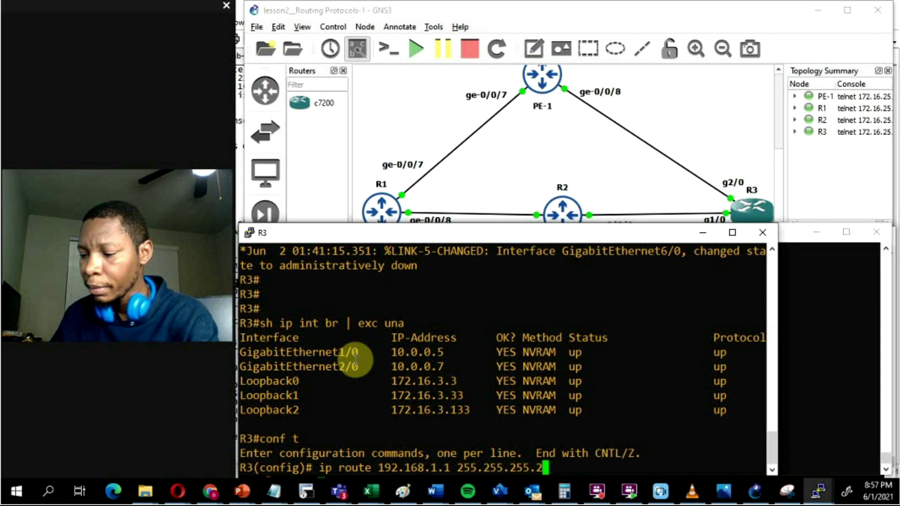
pyautogui.write('5')
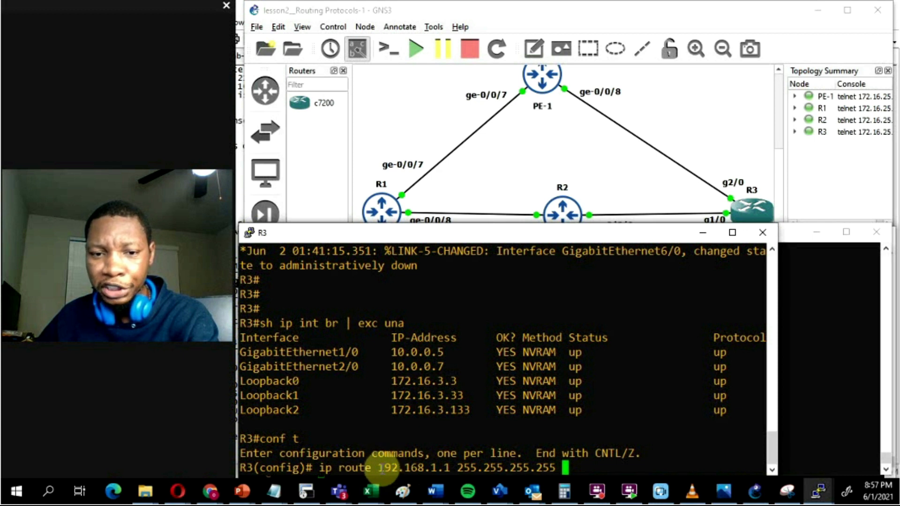
# - Add 10.0.0.4 as the next hop in R3's pending static route command
pyautogui.moveTo(378, 468); pyautogui.dragTo(451, 468)
pyautogui.click(562, 467)
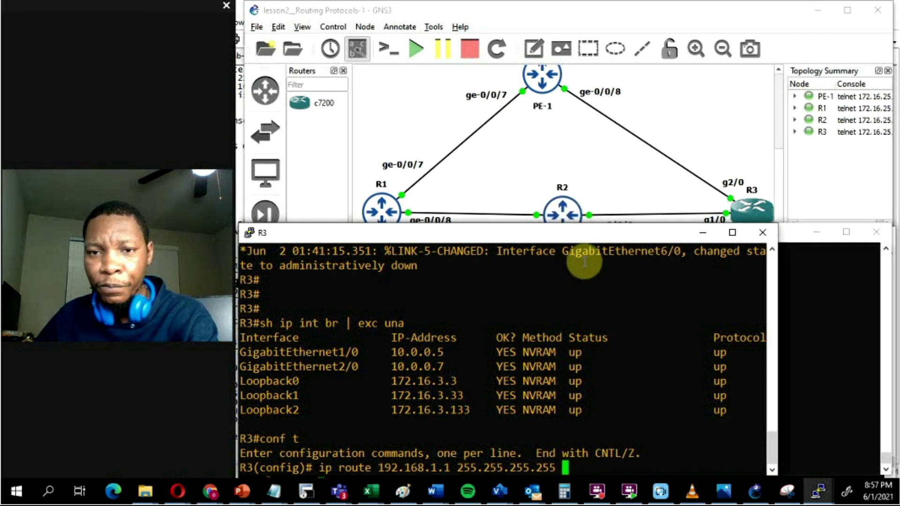
pyautogui.doubleClick(583, 467)
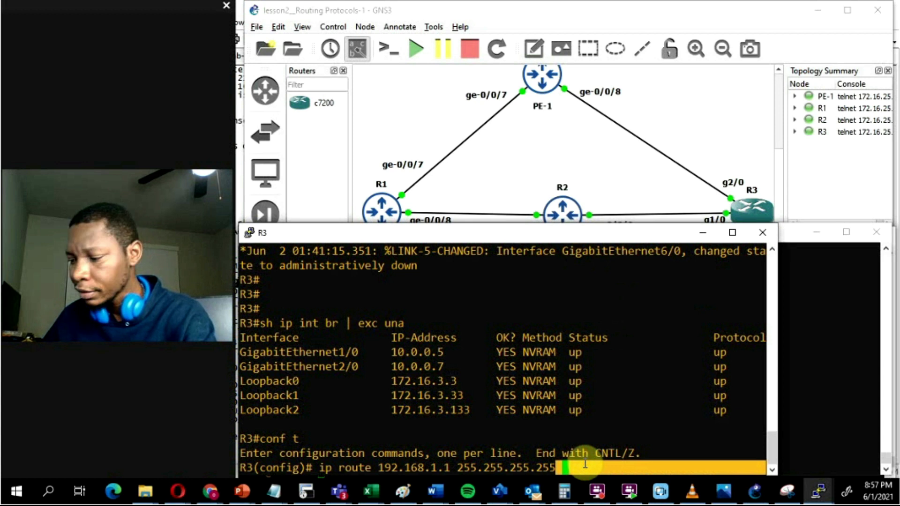
pyautogui.write('10.0.0')
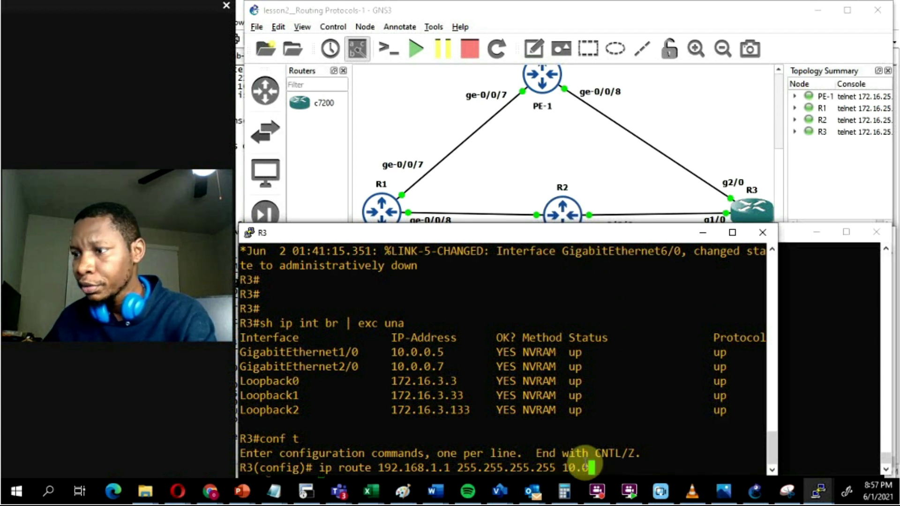
pyautogui.write('.4')
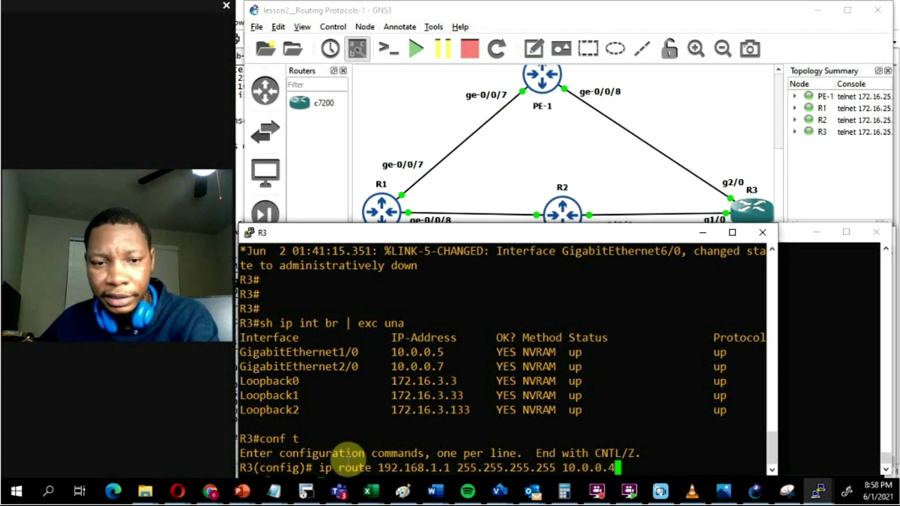
# - Examine the parts of the pending route command: the ip route keyword, destination address, subnet mask and next hop
pyautogui.moveTo(319, 468); pyautogui.dragTo(625, 466)
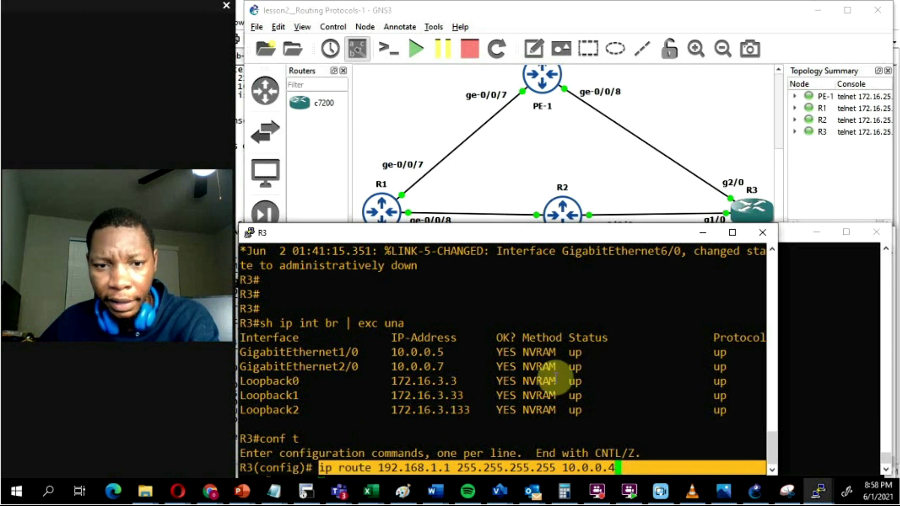
pyautogui.click(322, 469)
pyautogui.moveTo(321, 469); pyautogui.dragTo(371, 467)
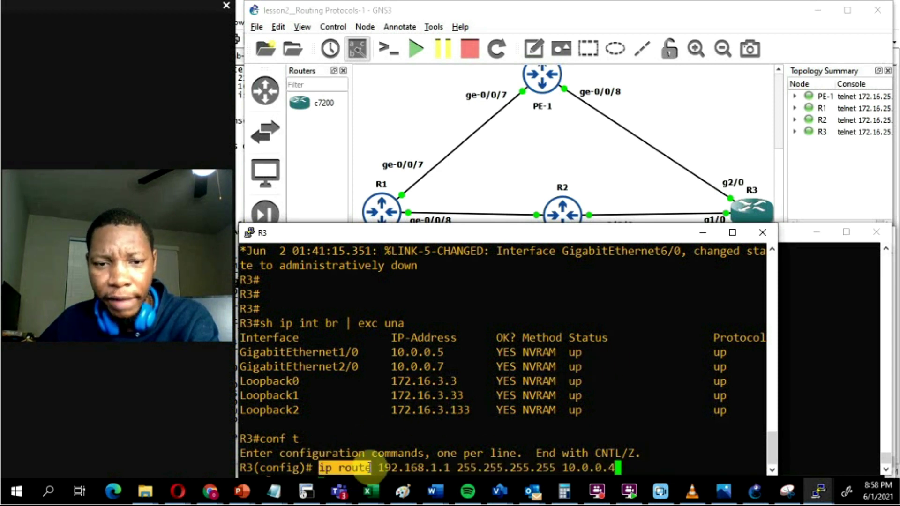
pyautogui.moveTo(378, 468); pyautogui.dragTo(448, 467)
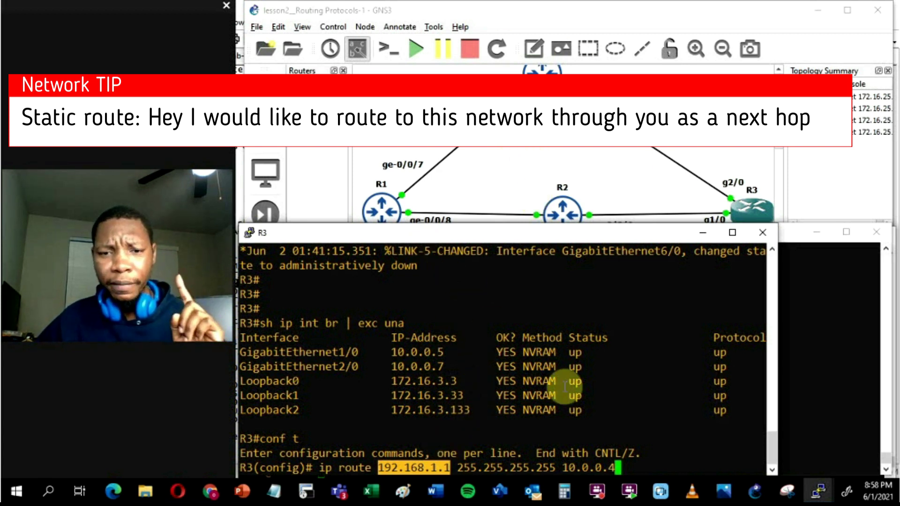
pyautogui.click(466, 467)
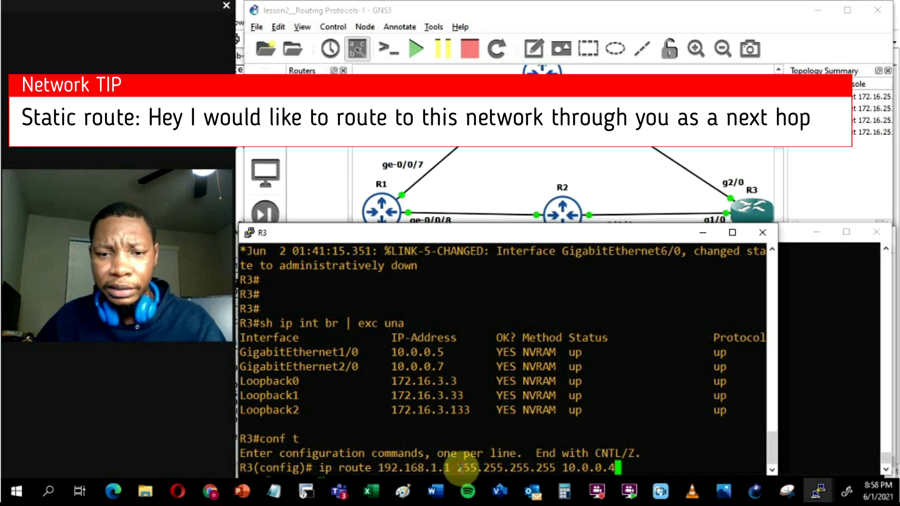
pyautogui.doubleClick(467, 467)
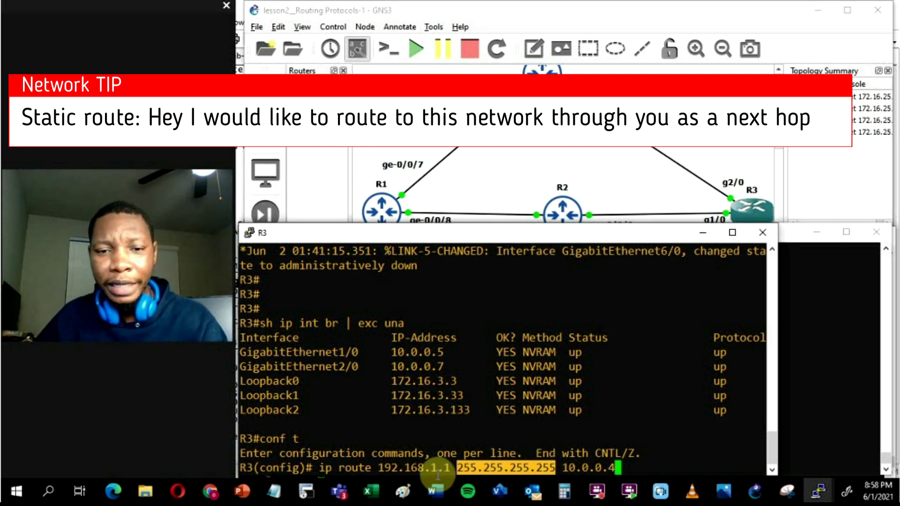
pyautogui.moveTo(382, 468); pyautogui.dragTo(440, 468)
pyautogui.click(521, 467)
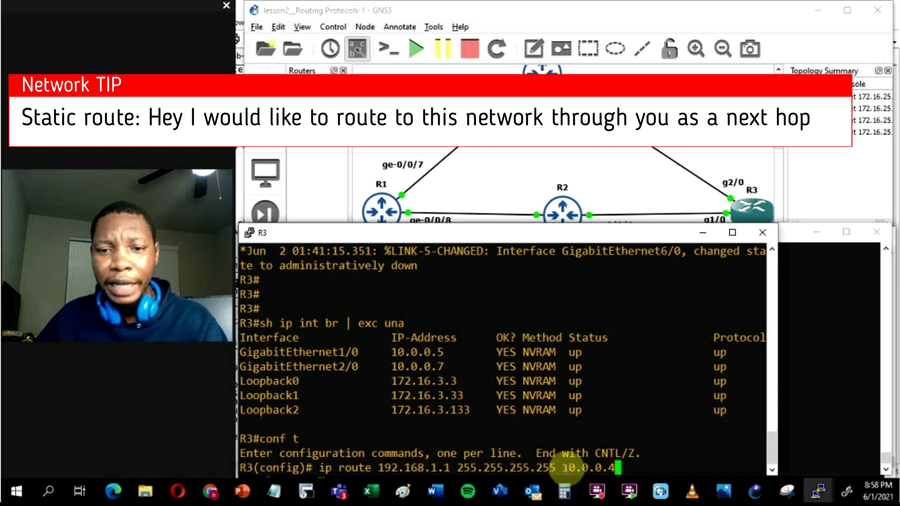
pyautogui.moveTo(558, 467); pyautogui.dragTo(619, 468)
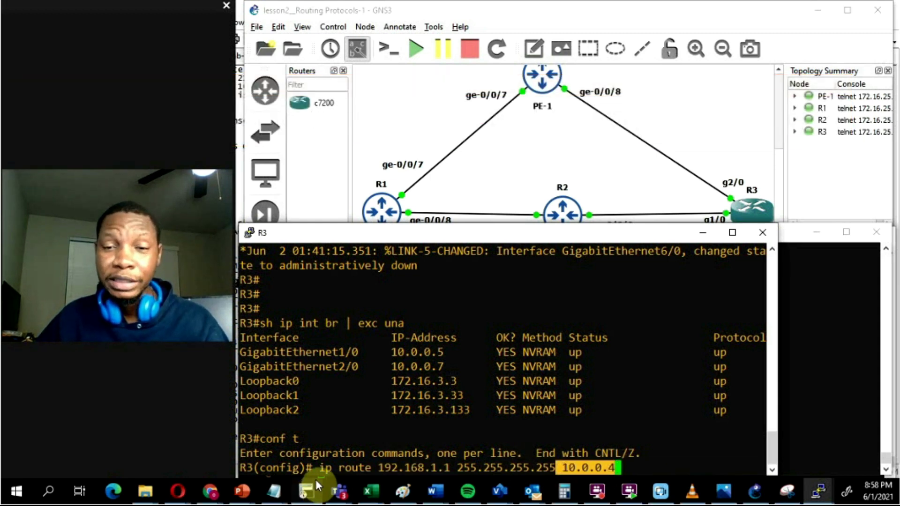
# - Submit the completed static route command to 192.168.1.1 on R3
pyautogui.click(606, 445)
pyautogui.press('Return')
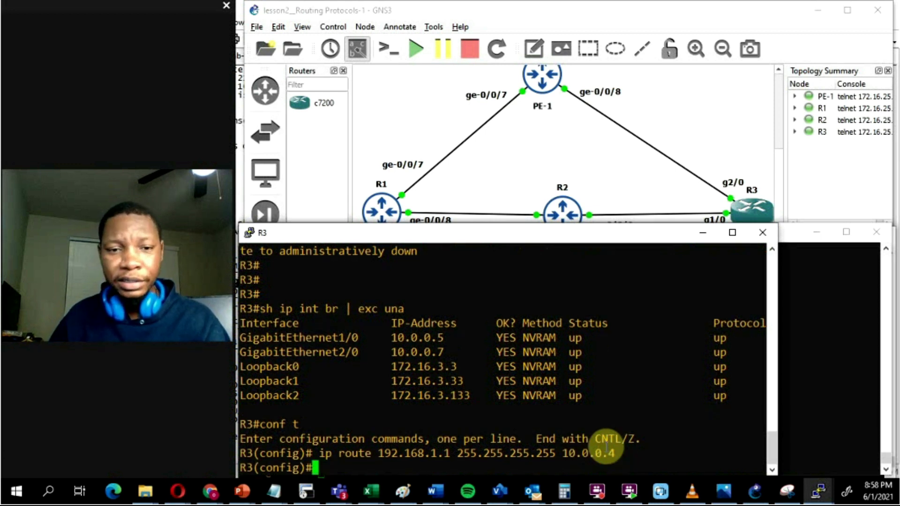
pyautogui.press('Return')
pyautogui.press('Return')
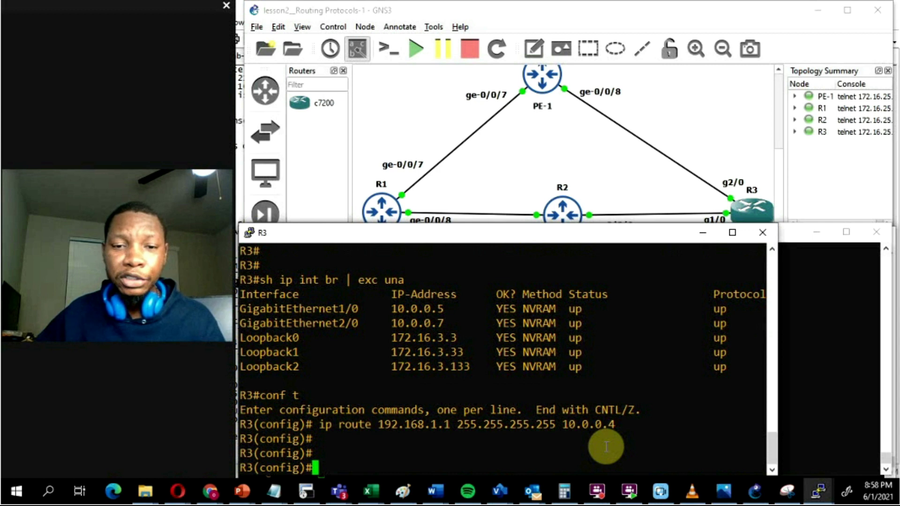
# - Check R1's loopback addresses on the PowerPoint topology slide against the configured route, and return to the R3 console
pyautogui.moveTo(377, 424); pyautogui.dragTo(450, 425)
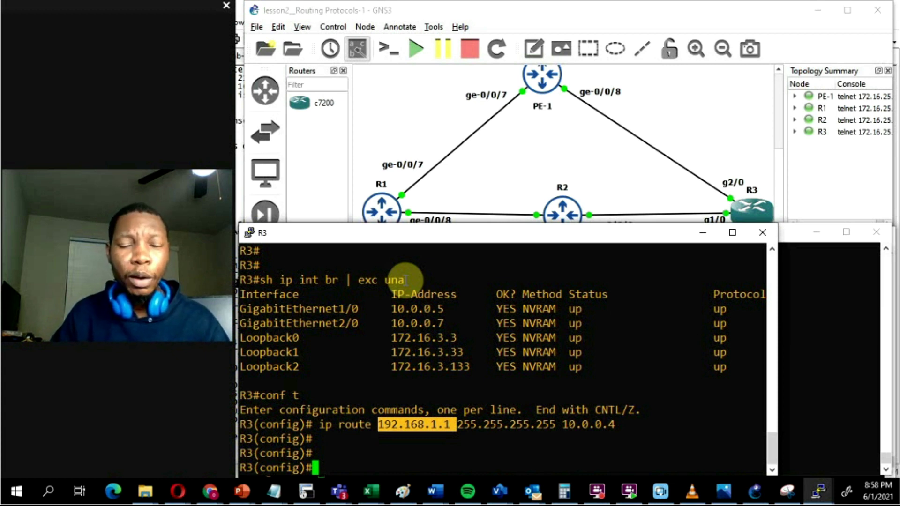
pyautogui.click(504, 295)
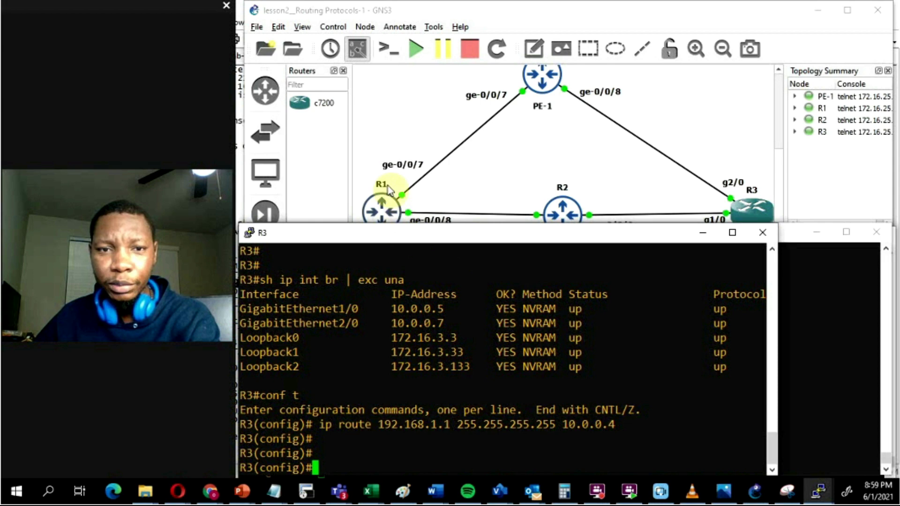
pyautogui.click(242, 490)
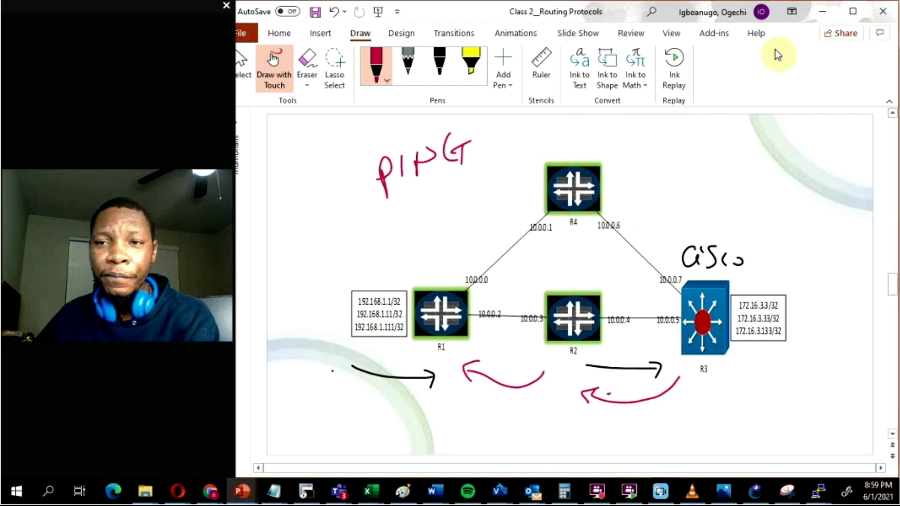
pyautogui.click(828, 15)
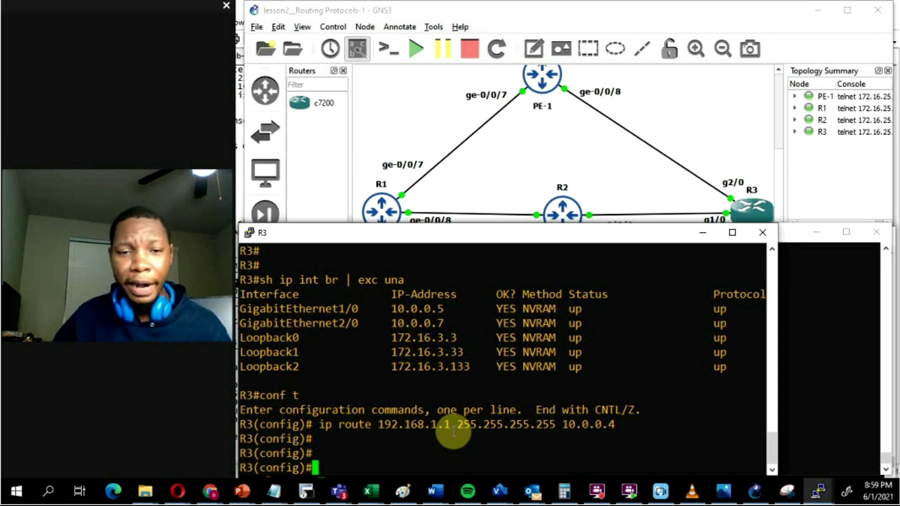
# - Reuse the previous route command to add a static route on R3 to 192.168.1.11 255.255.255.255 via 10.0.0.4
pyautogui.press('Up')
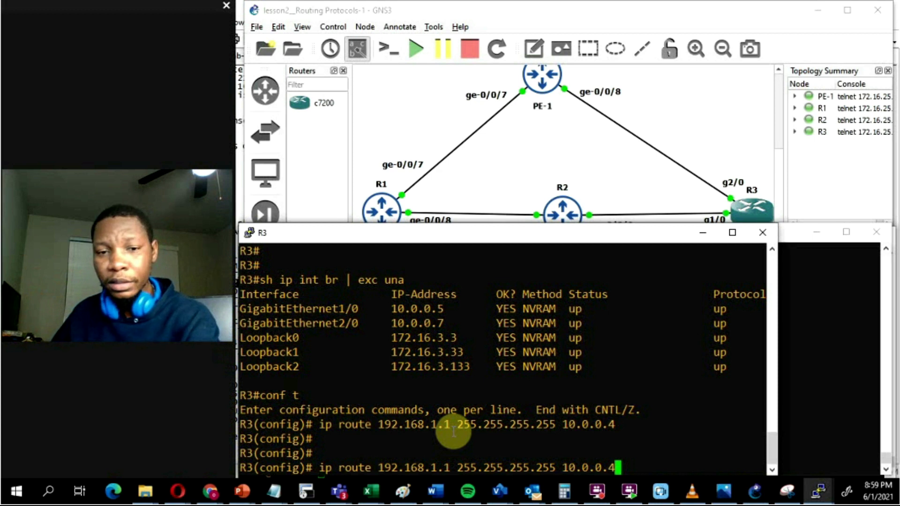
pyautogui.press('Left')
pyautogui.press('Left')
pyautogui.press('Left')
pyautogui.press('Left')
pyautogui.press('Left')
pyautogui.press('Left')
pyautogui.press('Left')
pyautogui.press('Left')
pyautogui.press('Left')
pyautogui.press('Left')
pyautogui.press('Left')
pyautogui.press('Left')
pyautogui.press('Left')
pyautogui.press('Left')
pyautogui.press('Left')
pyautogui.press('Left')
pyautogui.press('Left')
pyautogui.press('Left')
pyautogui.press('Left')
pyautogui.press('Left')
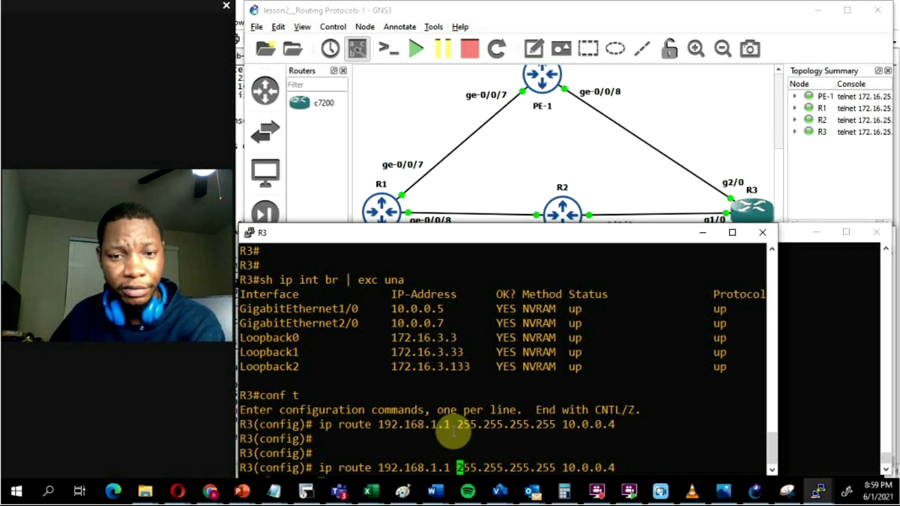
pyautogui.press('Right')
pyautogui.press('Right')
pyautogui.press('Right')
pyautogui.press('Left')
pyautogui.press('Left')
pyautogui.press('Left')
pyautogui.press('Left')
pyautogui.press('Left')
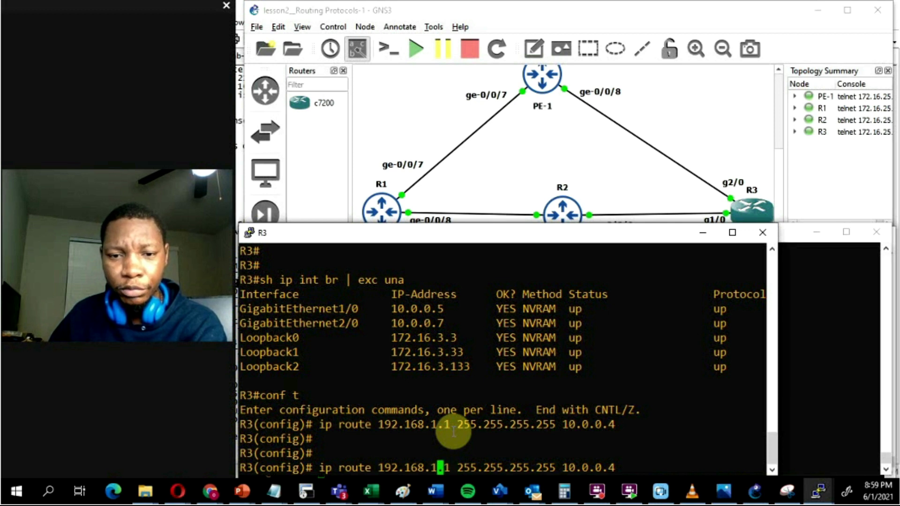
pyautogui.press('Left')
pyautogui.press('Right')
pyautogui.press('Right')
pyautogui.press('Left')
pyautogui.press('Left')
pyautogui.press('Right')
pyautogui.press('Right')
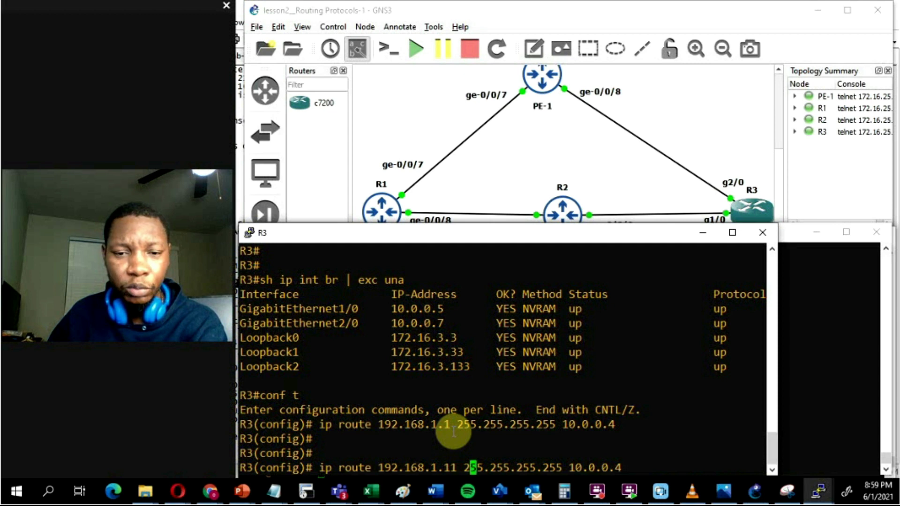
pyautogui.press('Right')
pyautogui.press('Right')
pyautogui.press('Right')
pyautogui.press('Right')
pyautogui.press('Right')
pyautogui.press('Right')
pyautogui.press('Right')
pyautogui.press('Right')
pyautogui.press('Right')
pyautogui.press('Right')
pyautogui.press('Right')
pyautogui.press('Right')
pyautogui.press('Right')
pyautogui.press('Right')
pyautogui.press('Right')
pyautogui.press('Right')
pyautogui.press('Right')
pyautogui.press('Right')
pyautogui.press('Right')
pyautogui.press('Right')
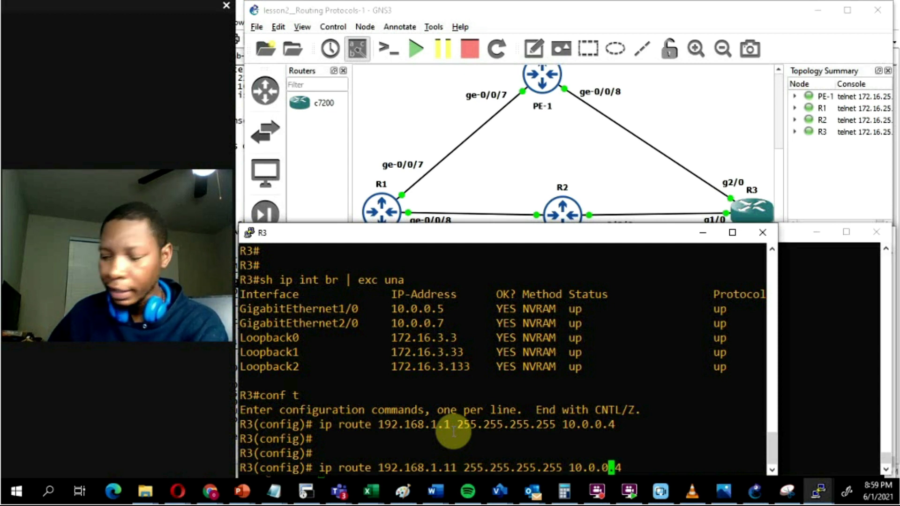
pyautogui.press('Return')
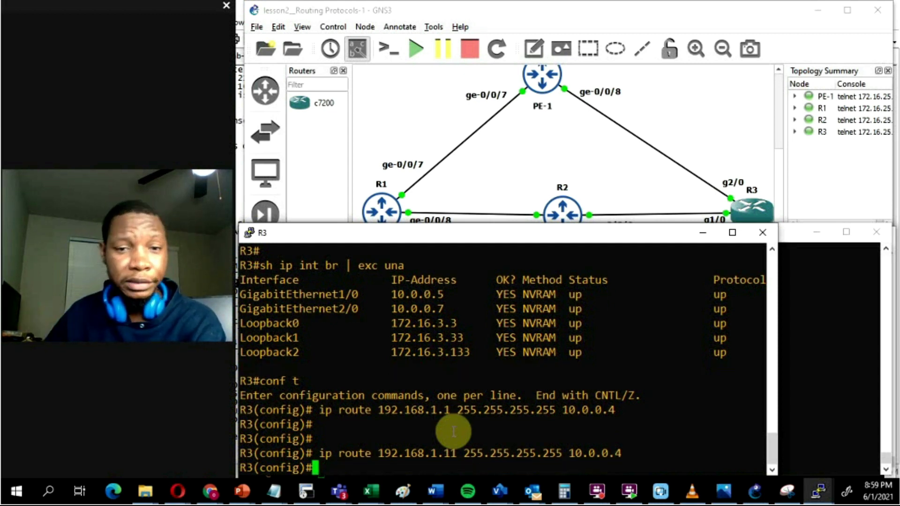
# - Review the destination addresses in the two static route commands entered on R3
pyautogui.moveTo(379, 410); pyautogui.dragTo(453, 411)
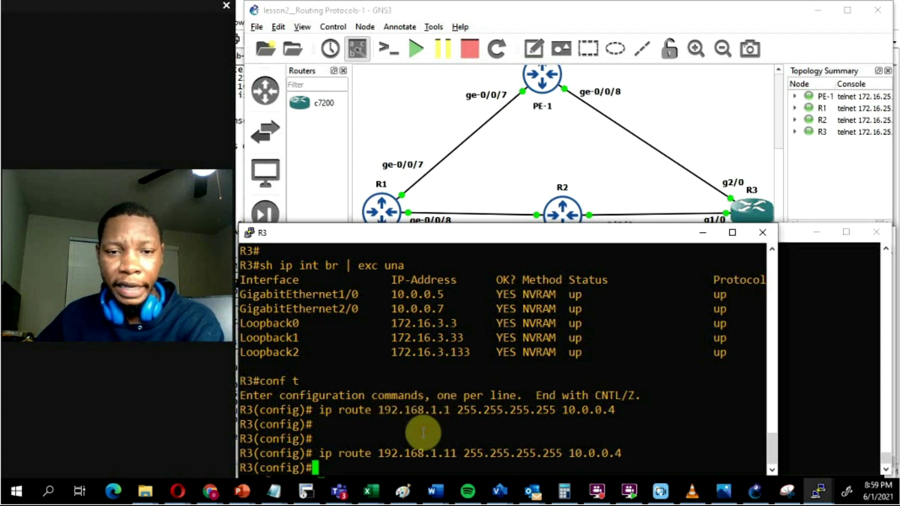
pyautogui.moveTo(378, 453); pyautogui.dragTo(457, 452)
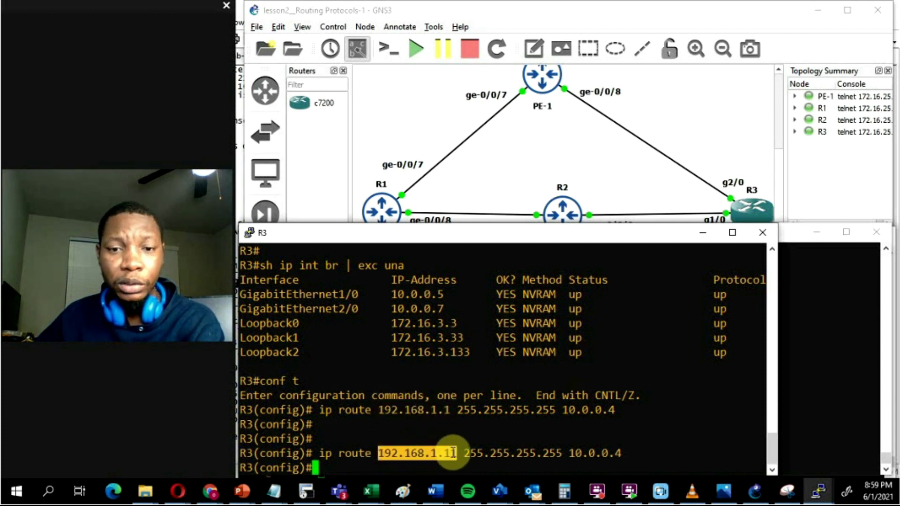
pyautogui.click(469, 435)
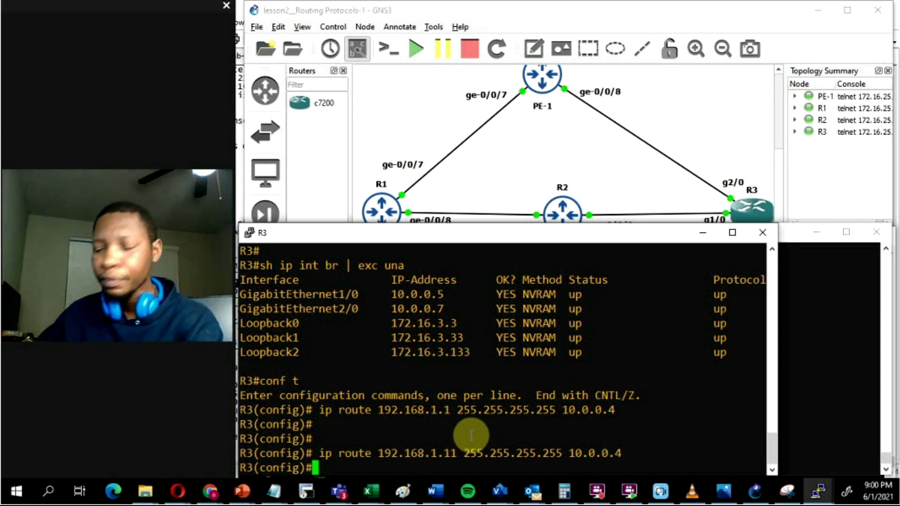
# - Add a static route on R3 to 192.168.1.111 255.255.255.255 via 10.0.0.4, review the three route commands and exit configuration mode
pyautogui.press('Up')
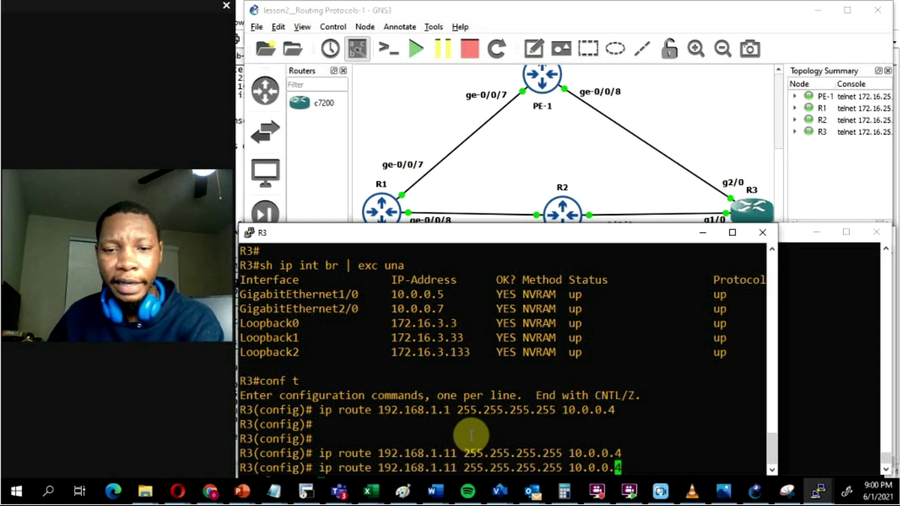
pyautogui.write('1')
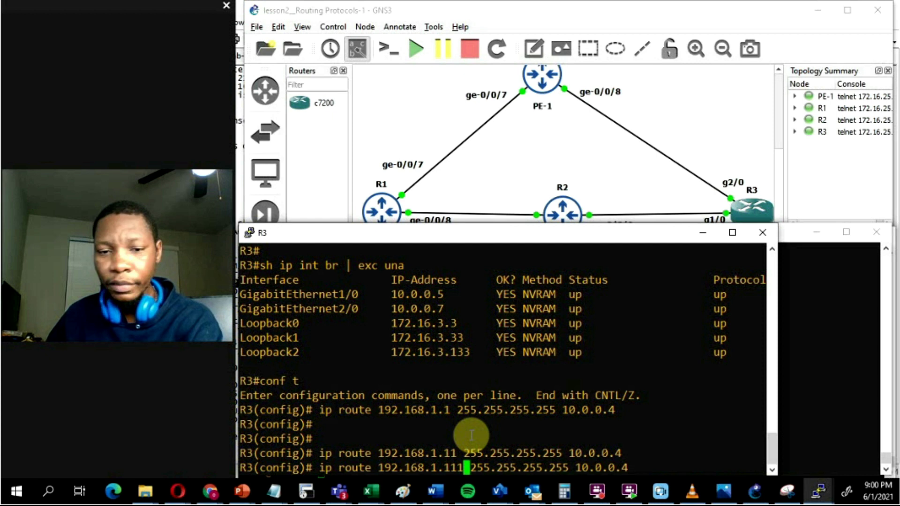
pyautogui.press('Return')
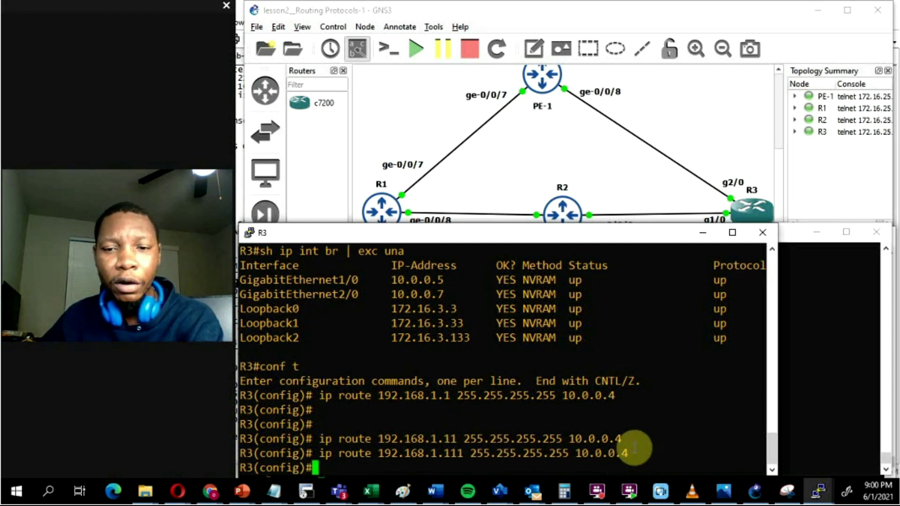
pyautogui.moveTo(315, 395); pyautogui.dragTo(636, 451)
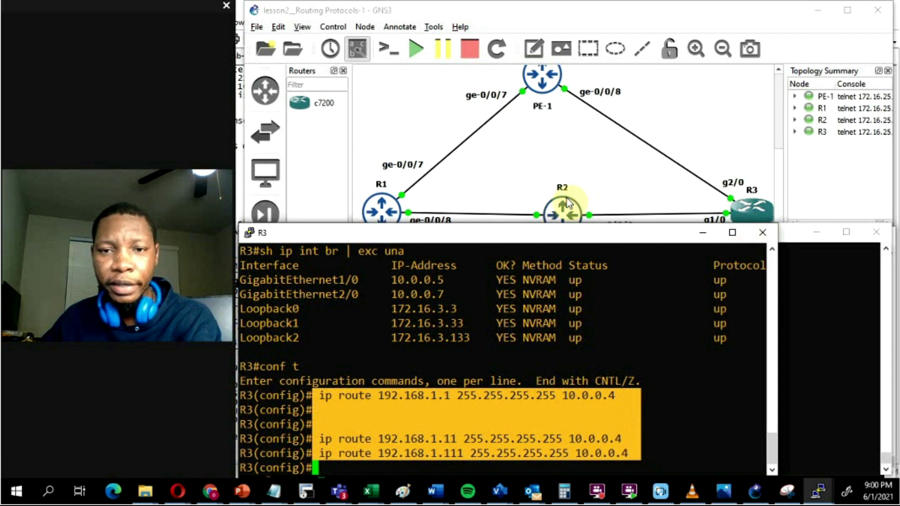
pyautogui.click(405, 339)
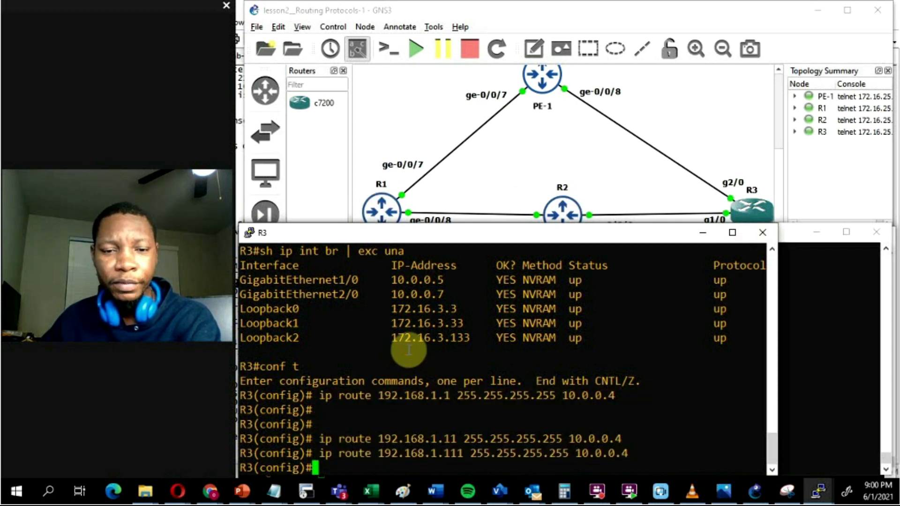
pyautogui.write('end')
pyautogui.press('Return')
pyautogui.press('Return')
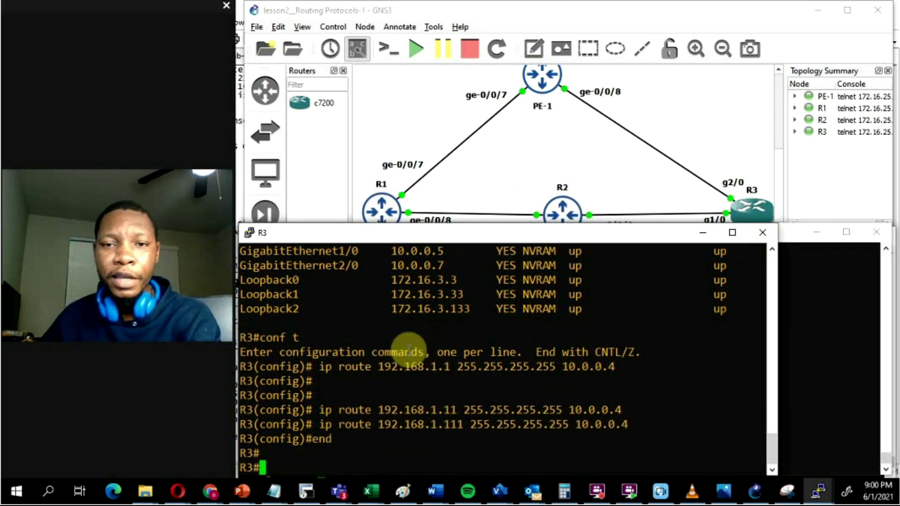
# - Switch to the R2 console and set the router's system host-name to R2
pyautogui.click(815, 497)
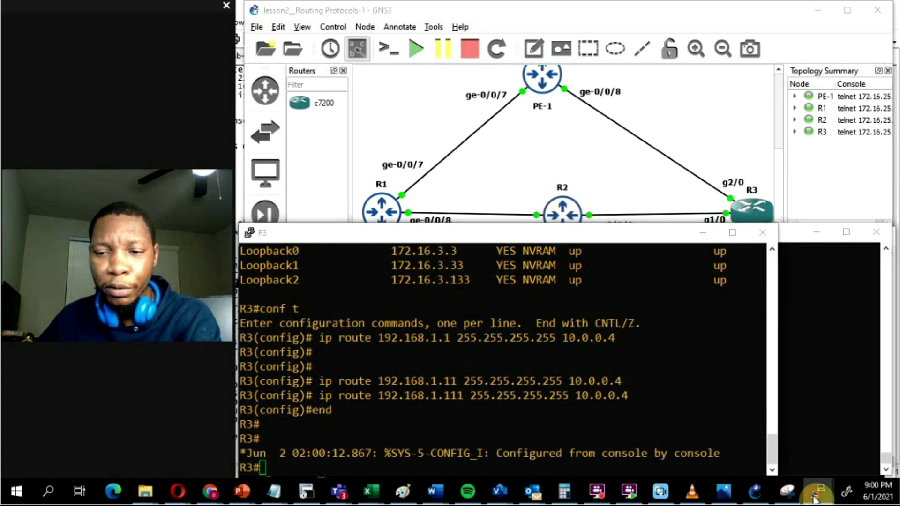
pyautogui.click(654, 441)
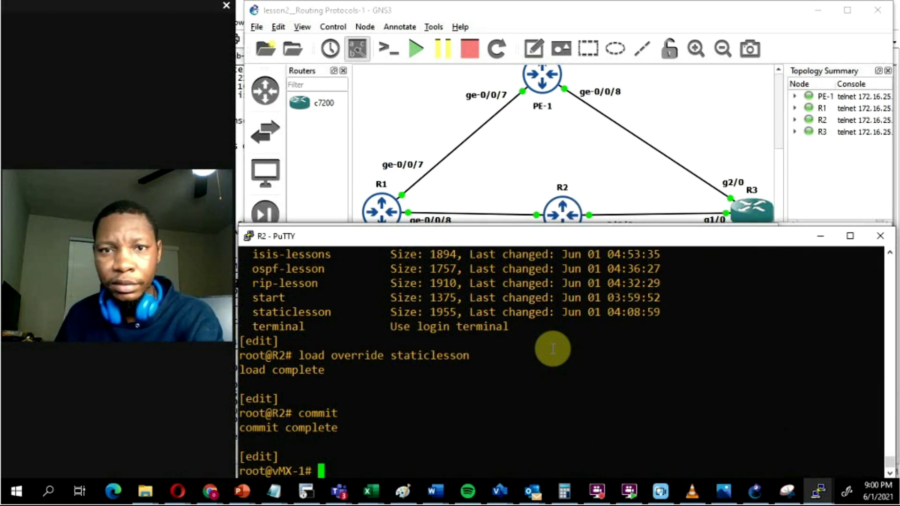
pyautogui.press('Return')
pyautogui.press('Return')
pyautogui.press('Return')
pyautogui.write('set system jps')
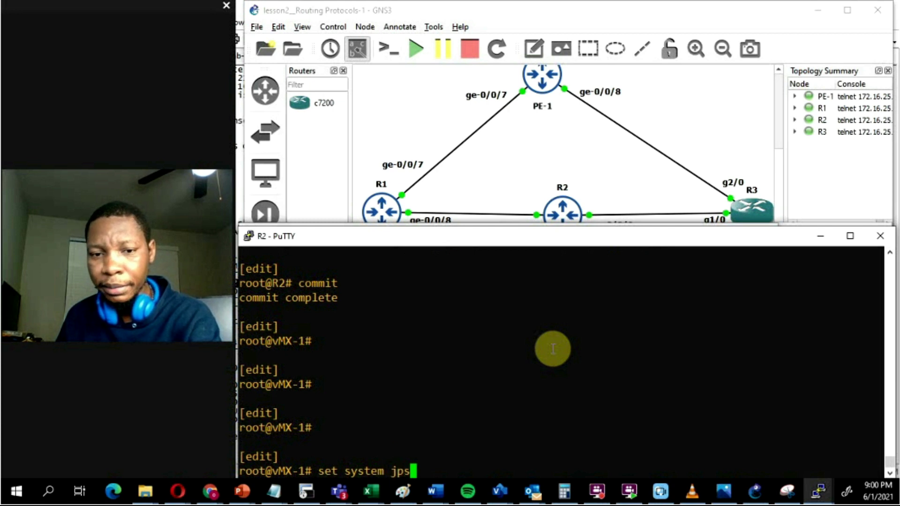
pyautogui.press('Return')
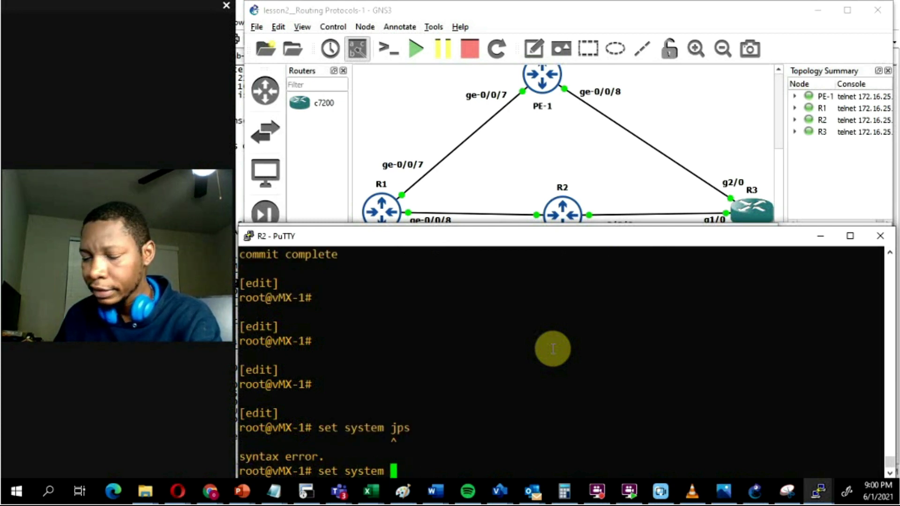
pyautogui.write('host-name R')
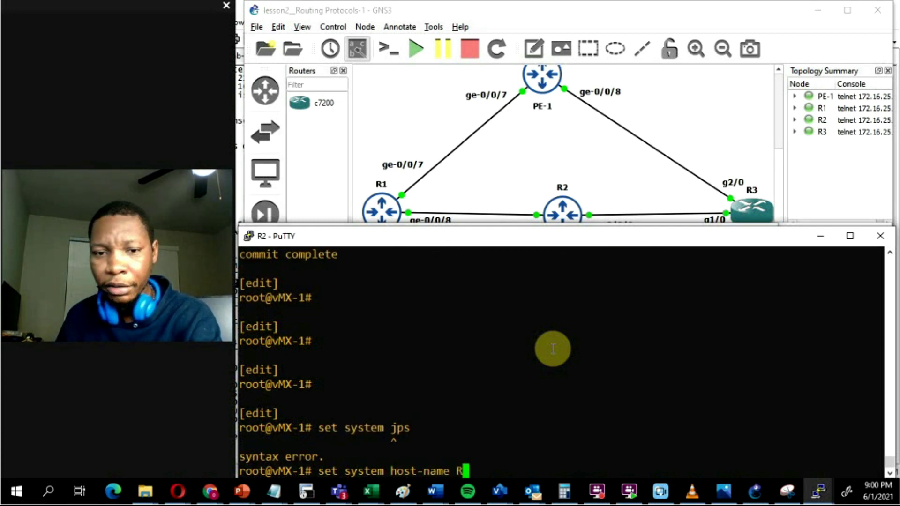
pyautogui.write('2')
pyautogui.press('Return')
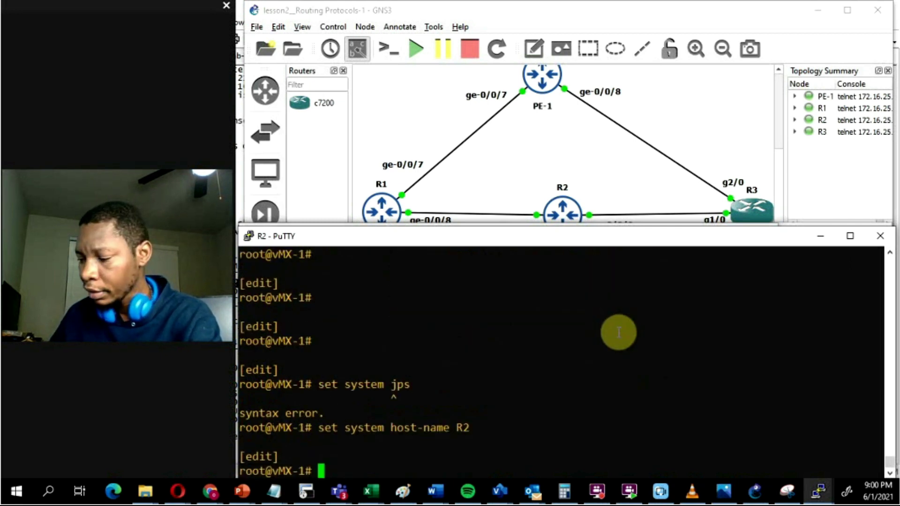
# - Commit the host-name change on R2 and check the prompt
pyautogui.write('COM')
pyautogui.press('Return')
pyautogui.write('COM')
pyautogui.press('Return')
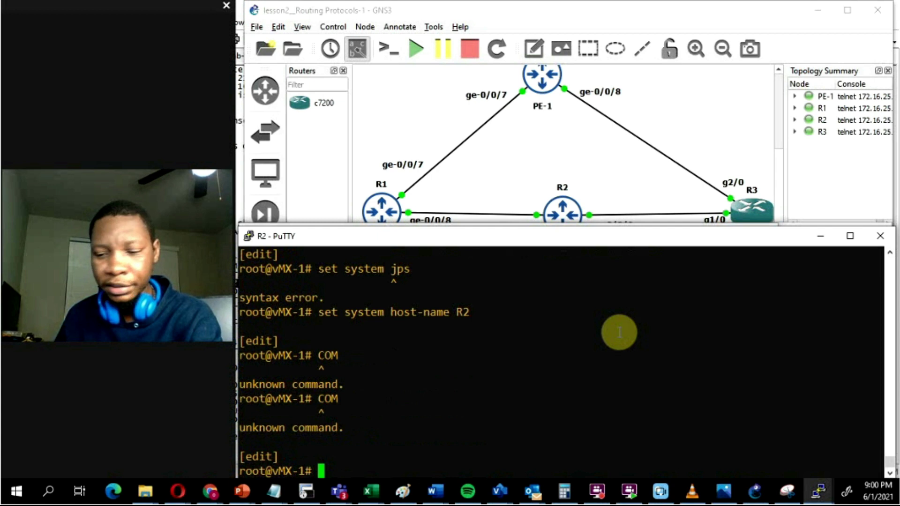
pyautogui.write('commit')
pyautogui.press('Return')
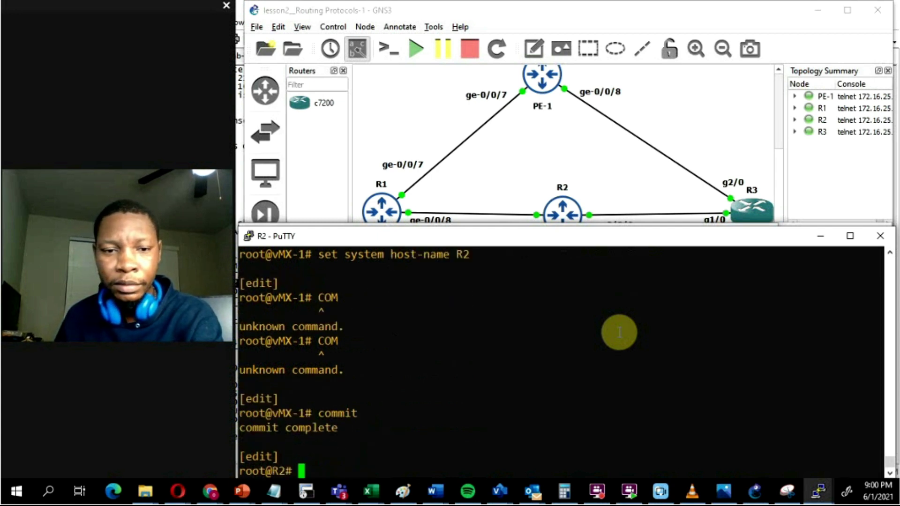
pyautogui.moveTo(281, 469); pyautogui.dragTo(354, 457)
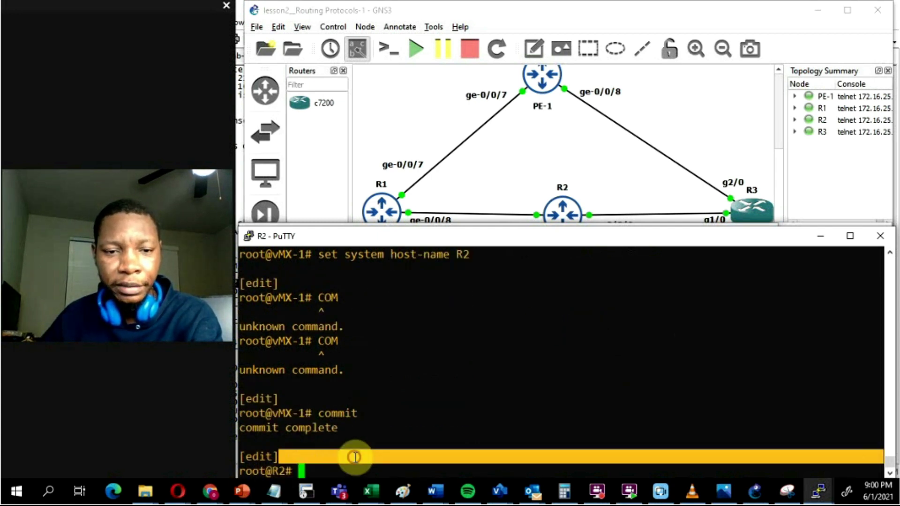
pyautogui.click(467, 373)
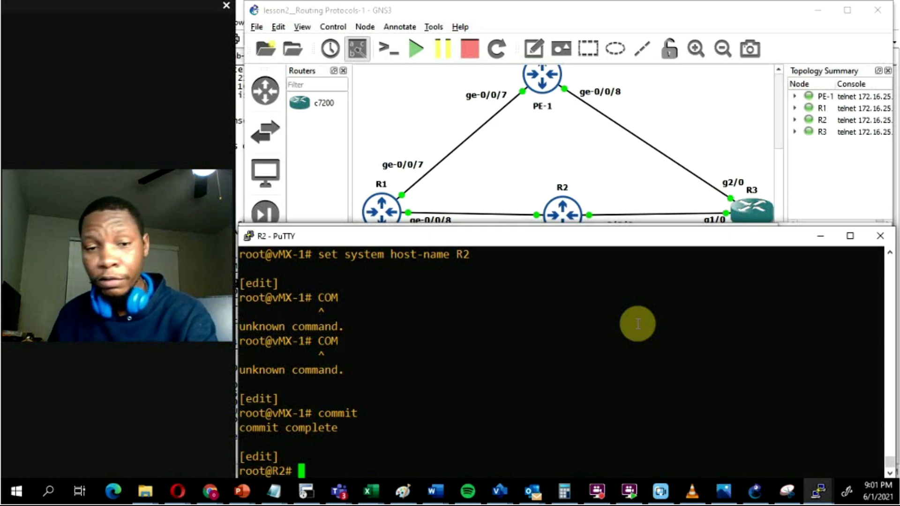
# - Show R2's routing-options configuration in display set format and review the listed static routes
pyautogui.write('show r')
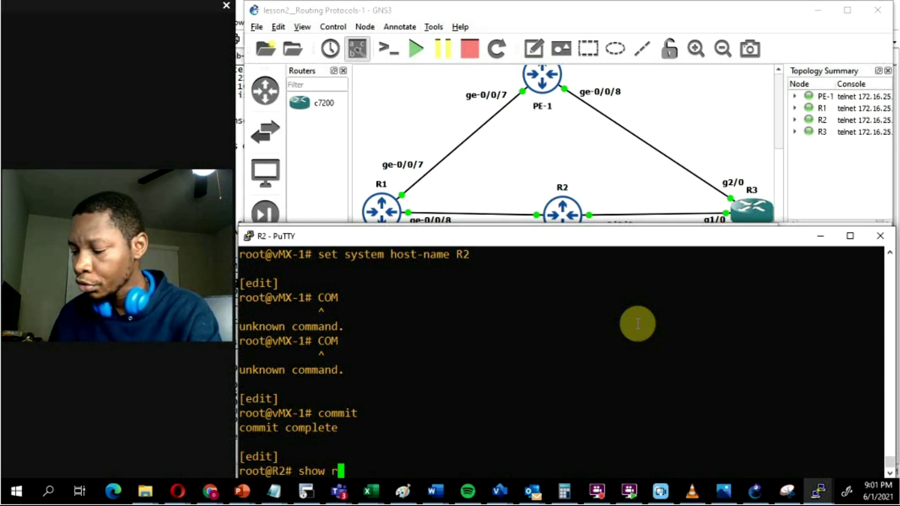
pyautogui.write('outing-options ')
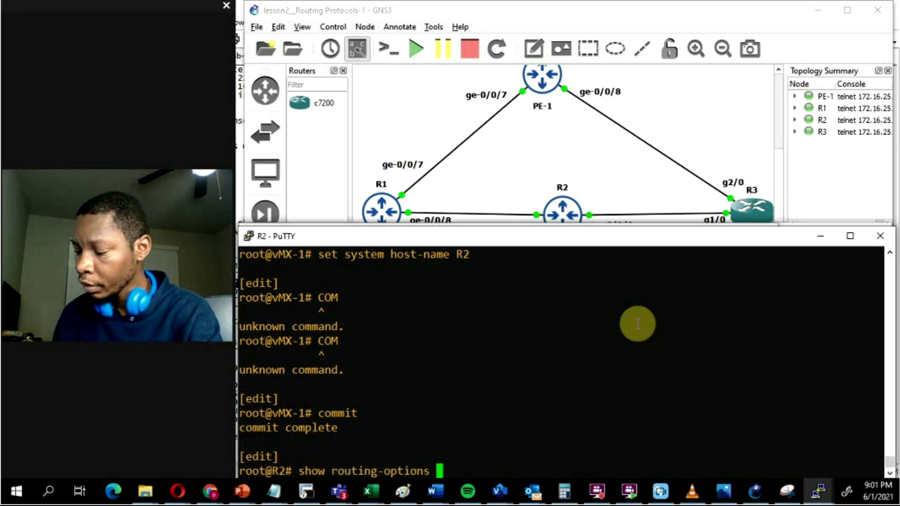
pyautogui.write('| display set')
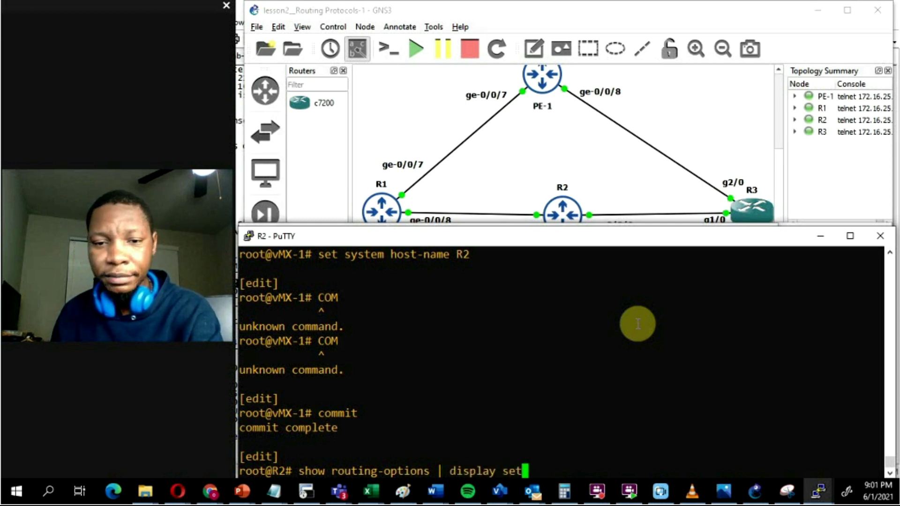
pyautogui.press('Return')
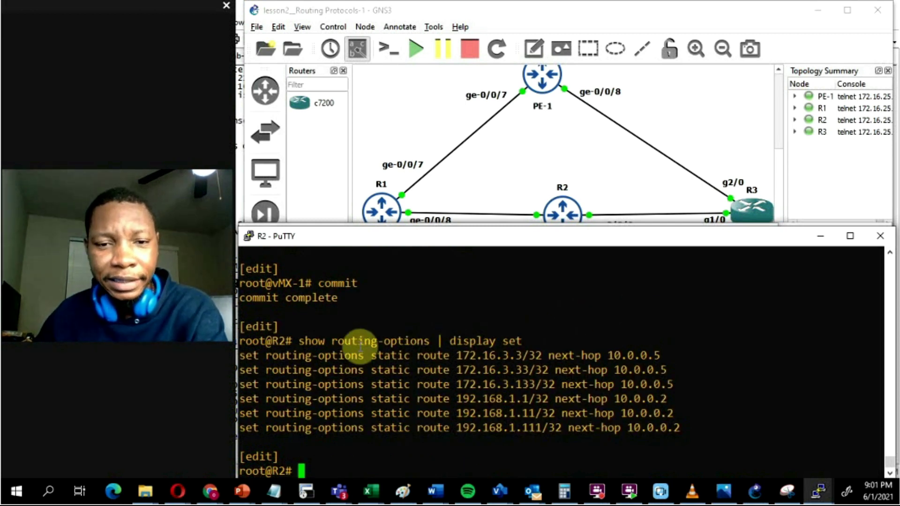
pyautogui.moveTo(241, 356); pyautogui.dragTo(697, 426)
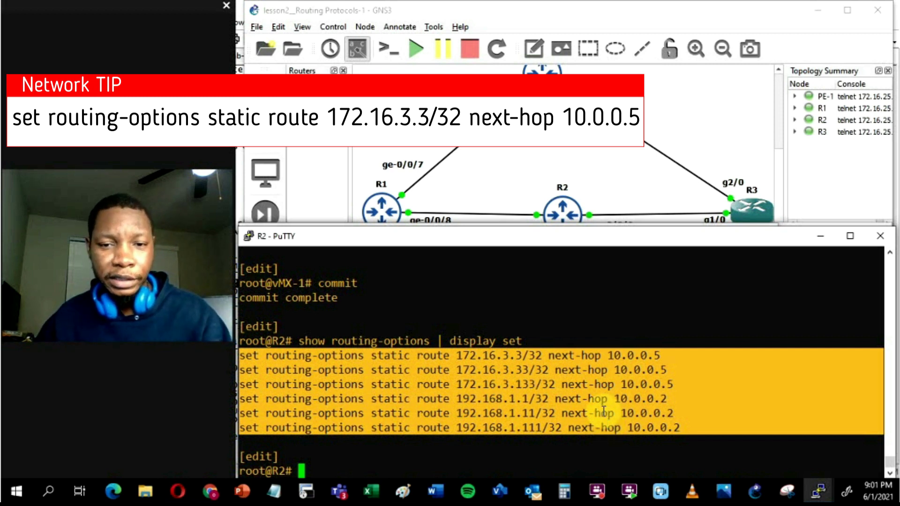
pyautogui.click(659, 360)
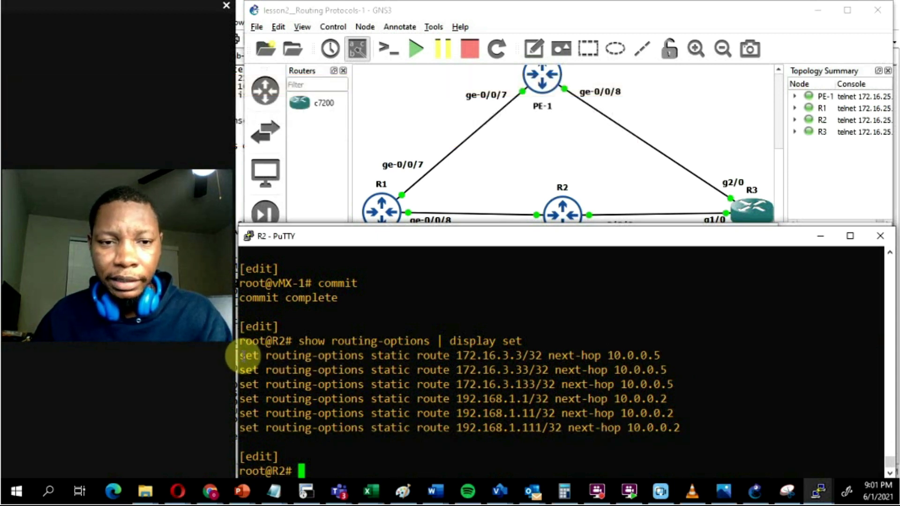
# - Examine the destination and next hop of R2's 172.16.3.3/32 route, checking the next hop against the PowerPoint topology slide before returning to the console
pyautogui.moveTo(243, 356); pyautogui.dragTo(543, 355)
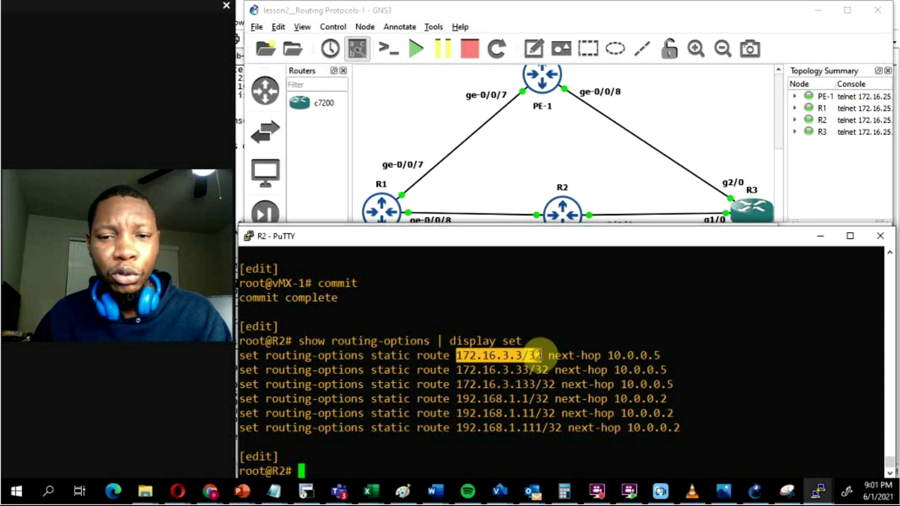
pyautogui.moveTo(548, 355); pyautogui.dragTo(662, 355)
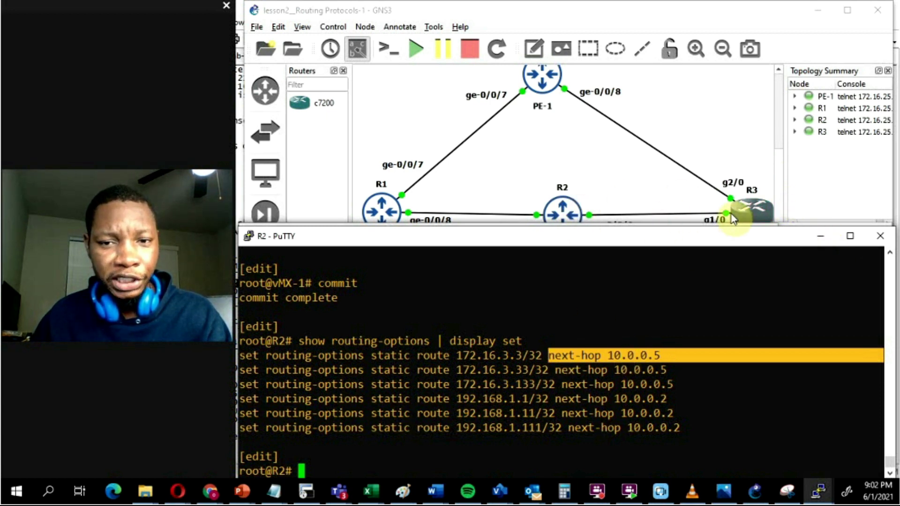
pyautogui.moveTo(608, 356); pyautogui.dragTo(660, 355)
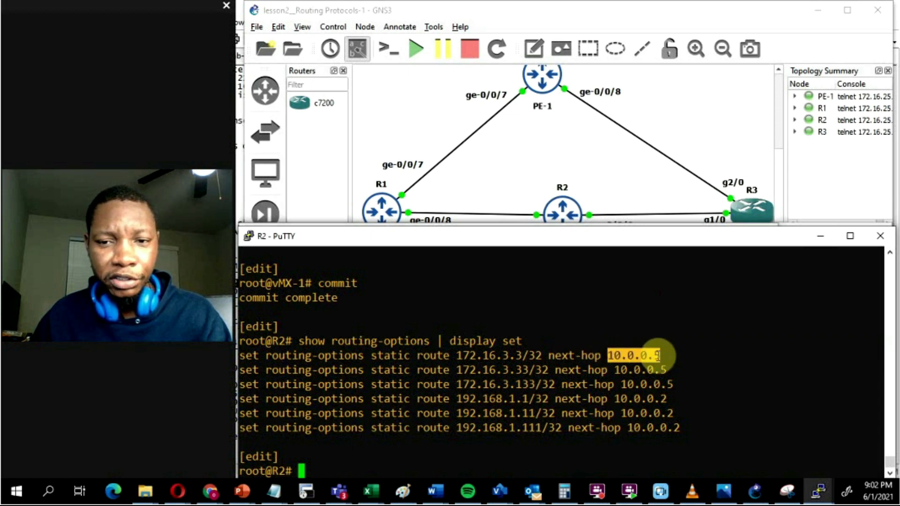
pyautogui.click(243, 490)
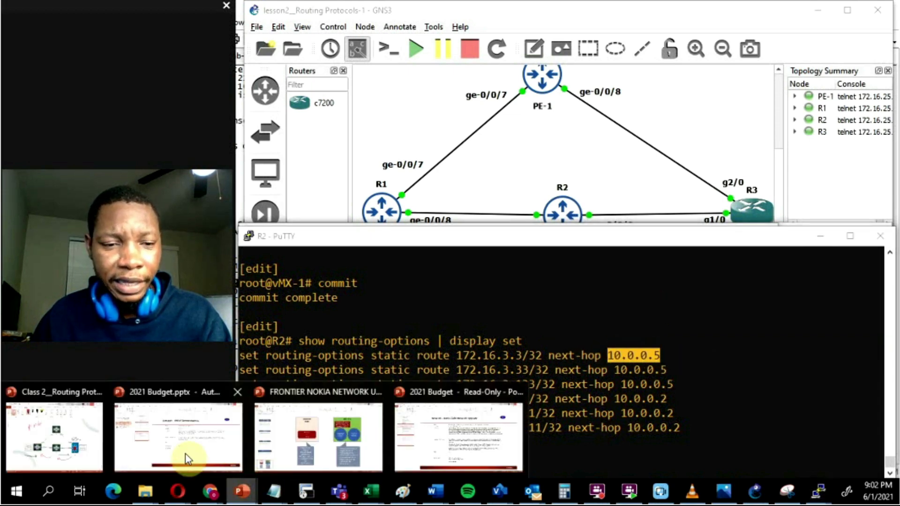
pyautogui.click(79, 448)
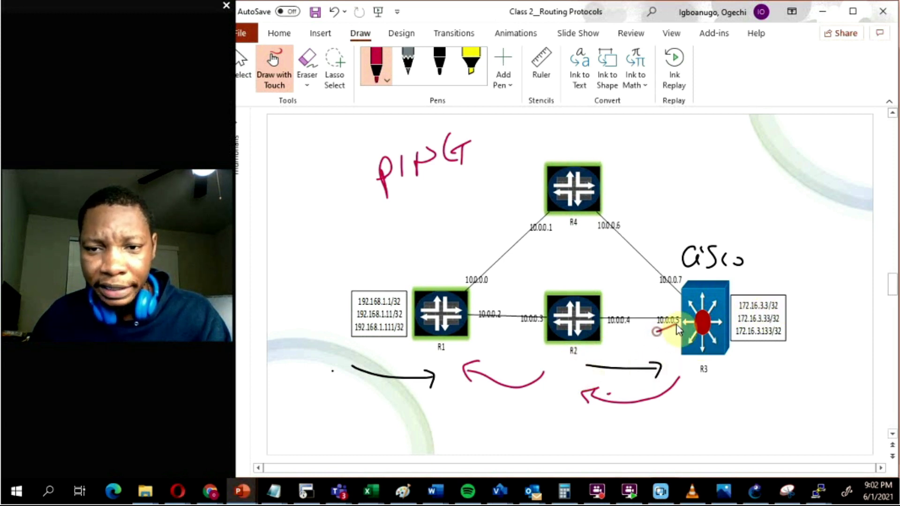
pyautogui.click(822, 11)
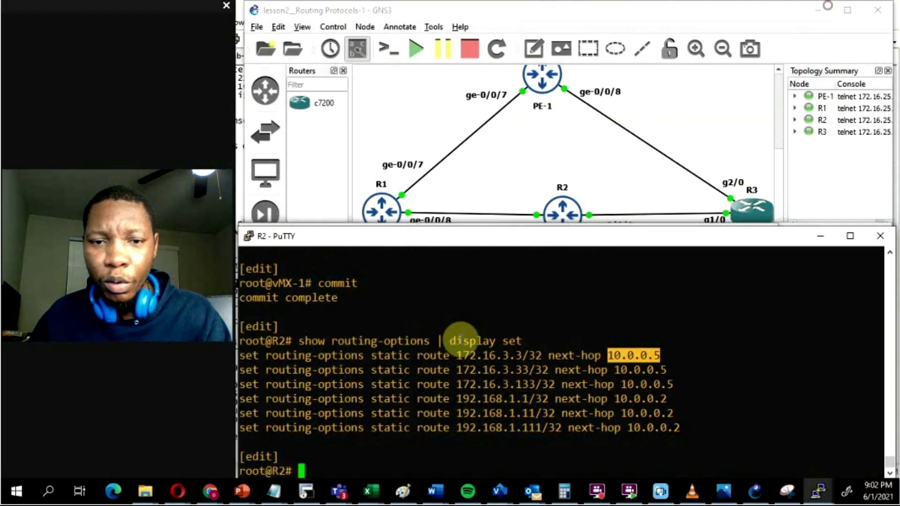
# - Compare R2's static routes to the 172.16.3.x loopbacks with the 192.168.1.1/32 route and its next hop
pyautogui.moveTo(244, 355); pyautogui.dragTo(660, 355)
pyautogui.click(349, 370)
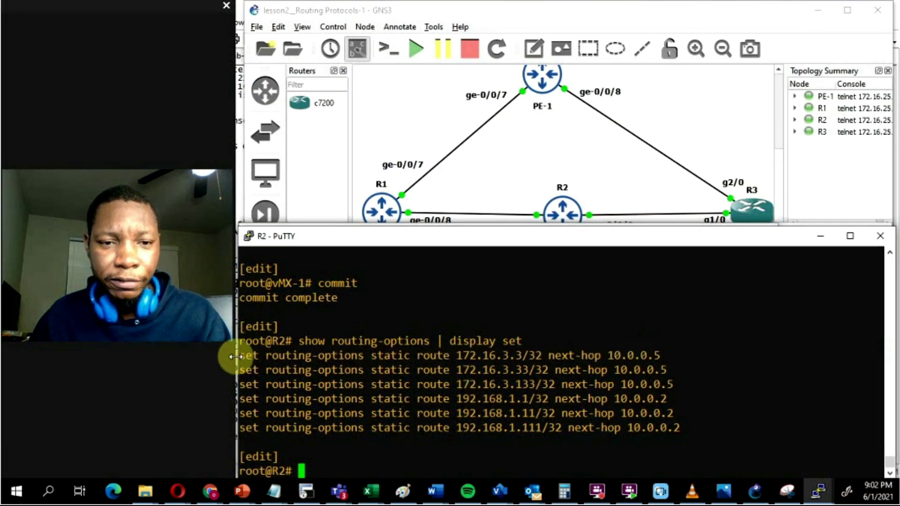
pyautogui.moveTo(239, 356); pyautogui.dragTo(678, 382)
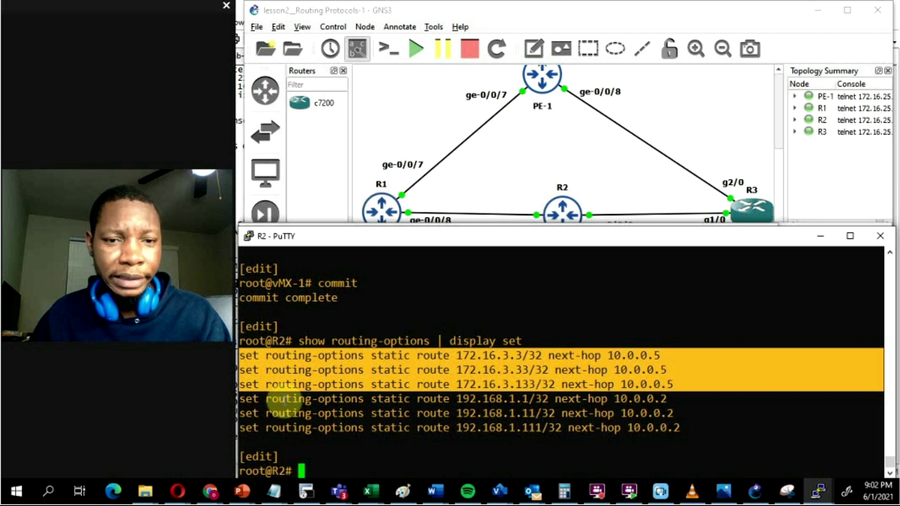
pyautogui.click(258, 405)
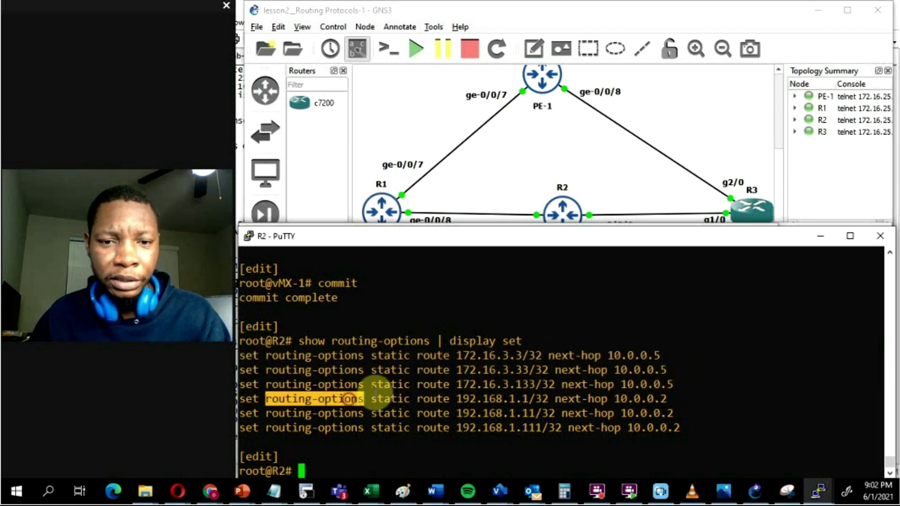
pyautogui.moveTo(371, 399); pyautogui.dragTo(667, 399)
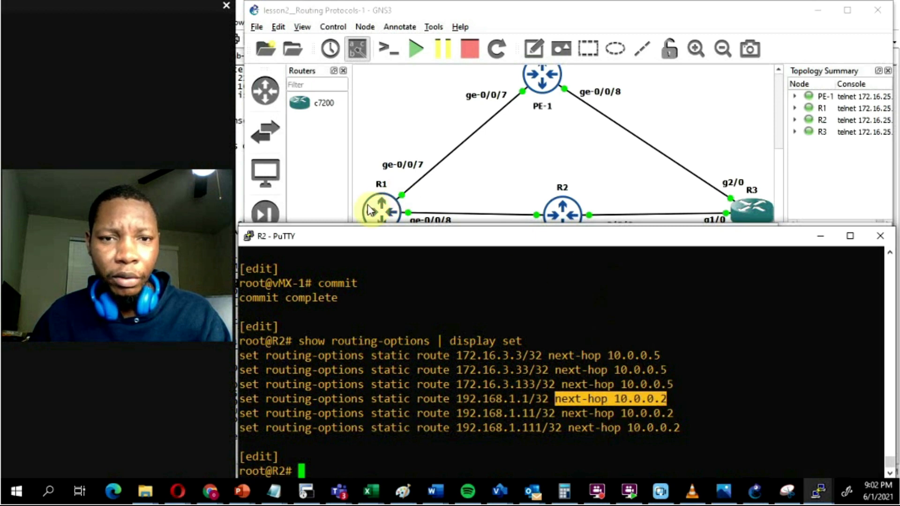
# - Draw a red curved arrow from R2 to R1's 10.0.0.2 interface on the PowerPoint topology slide, and return to the R2 console
pyautogui.click(243, 490)
pyautogui.click(80, 441)
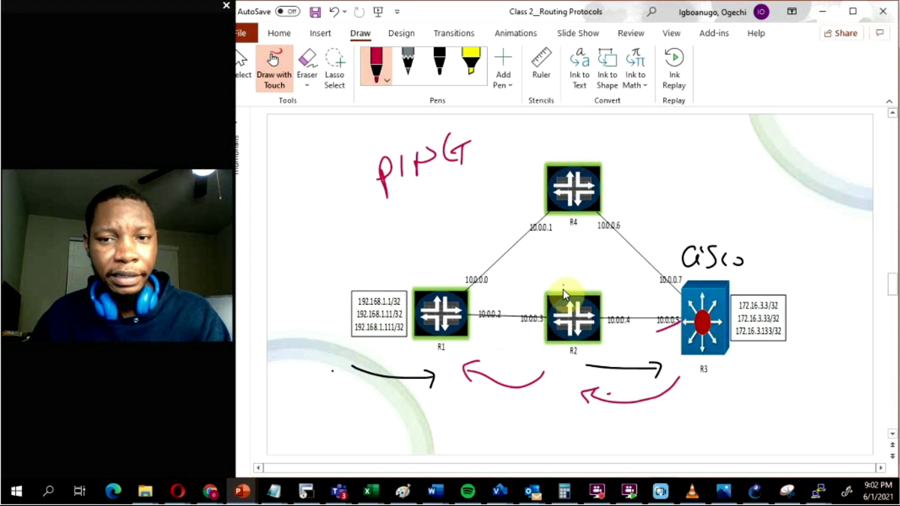
pyautogui.moveTo(561, 285)
pyautogui.mouseDown()
pyautogui.moveTo(534, 246)
pyautogui.moveTo(454, 238)
pyautogui.moveTo(447, 263)
pyautogui.moveTo(489, 299)
pyautogui.mouseUp()
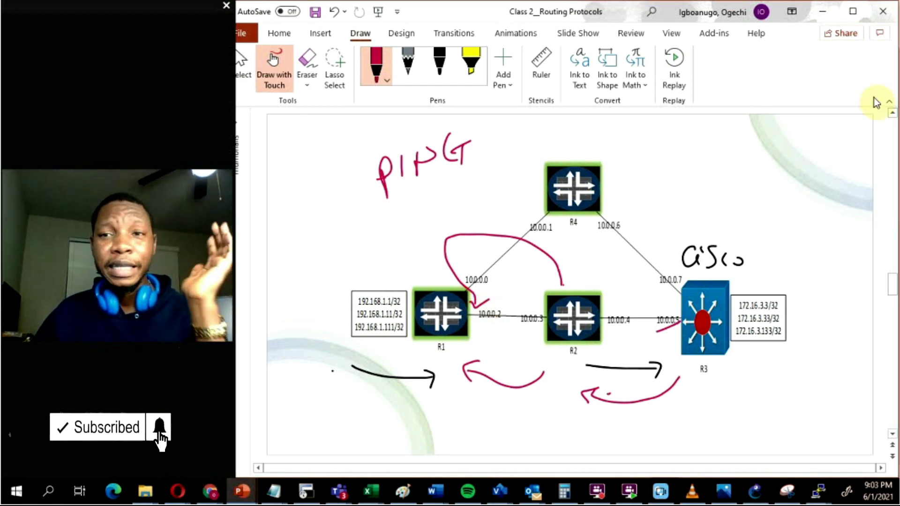
pyautogui.click(822, 11)
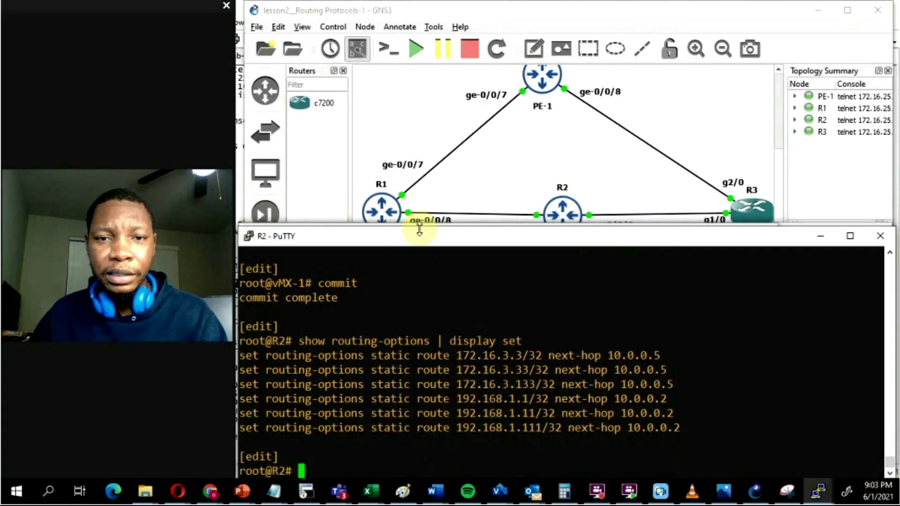
# - Switch to the R1 console and show its routing-options configuration in display set format
pyautogui.click(818, 490)
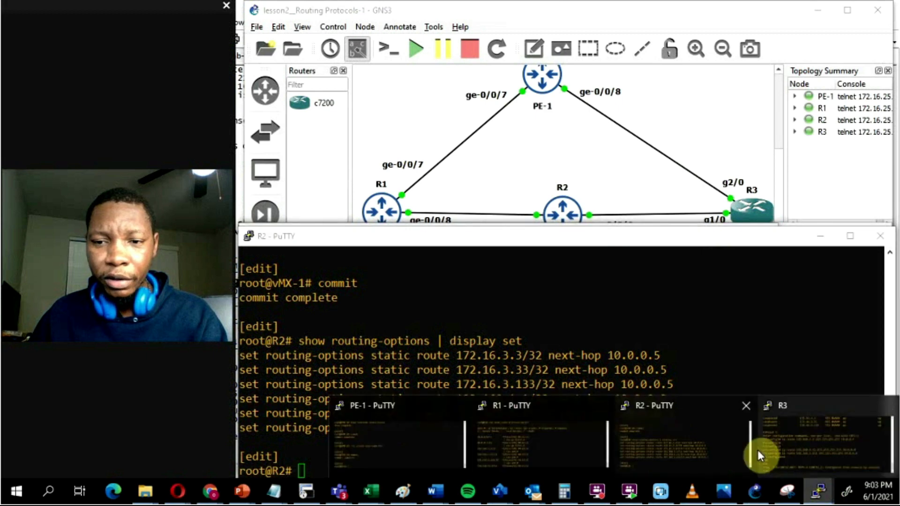
pyautogui.click(507, 443)
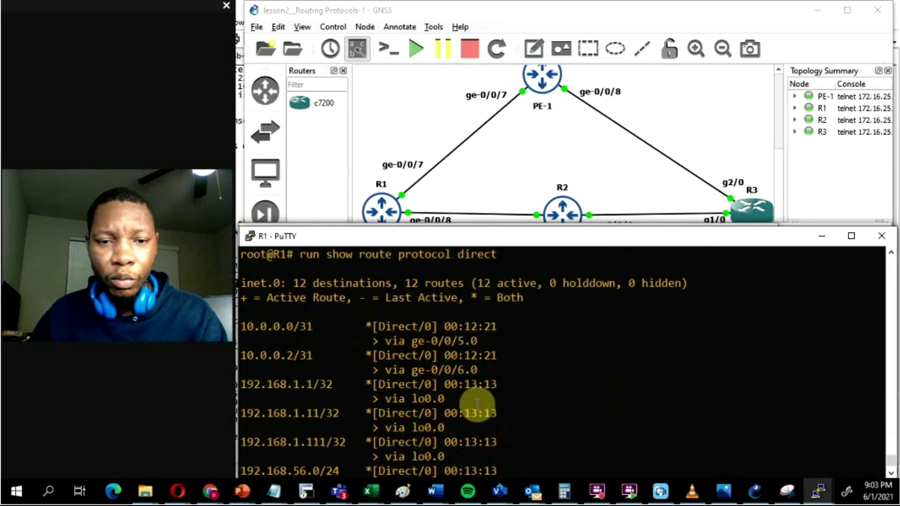
pyautogui.press('Return')
pyautogui.press('Return')
pyautogui.press('Return')
pyautogui.press('Return')
pyautogui.press('Return')
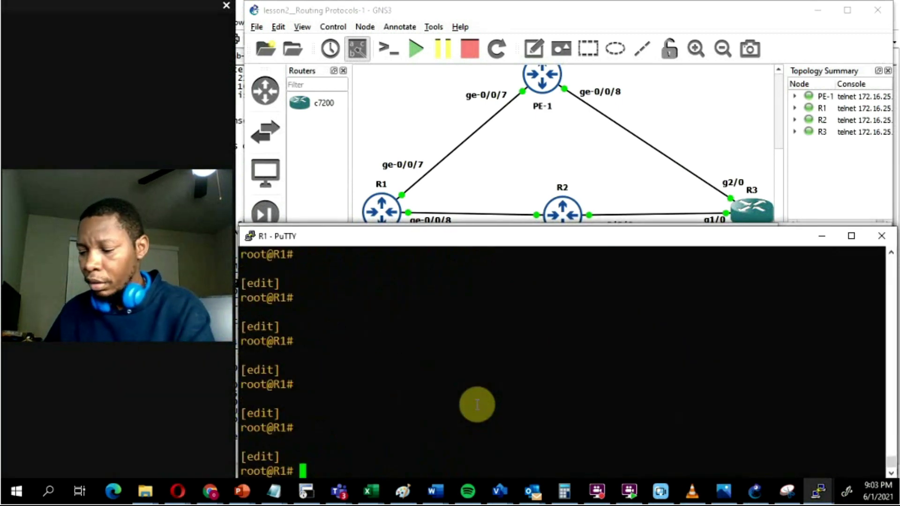
pyautogui.write('show ro')
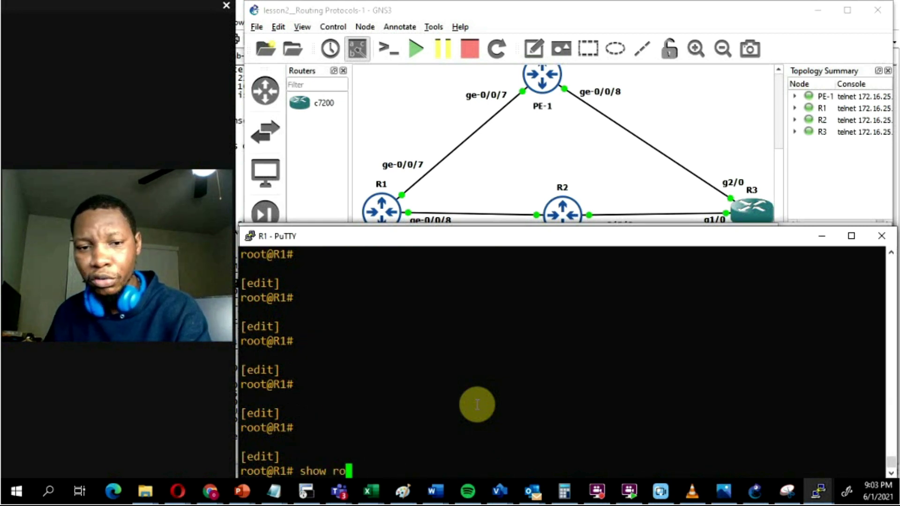
pyautogui.write('uting-options | display set')
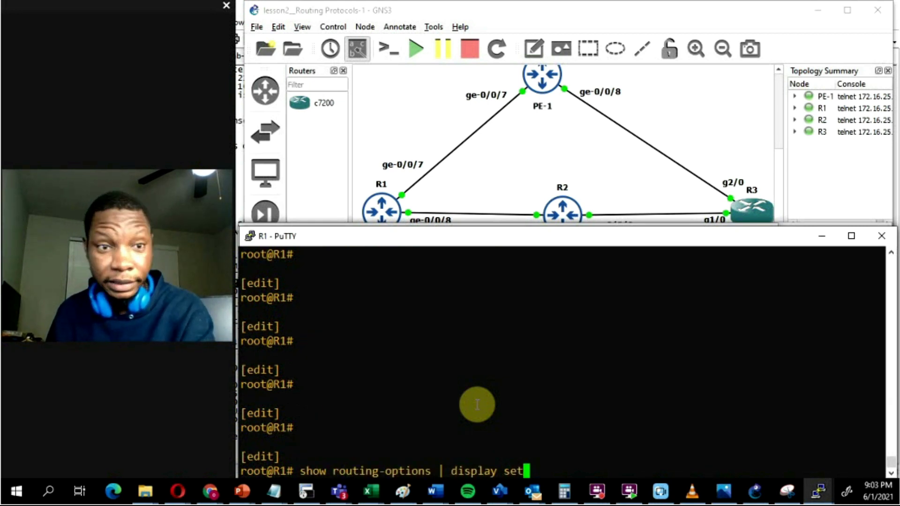
pyautogui.press('Return')
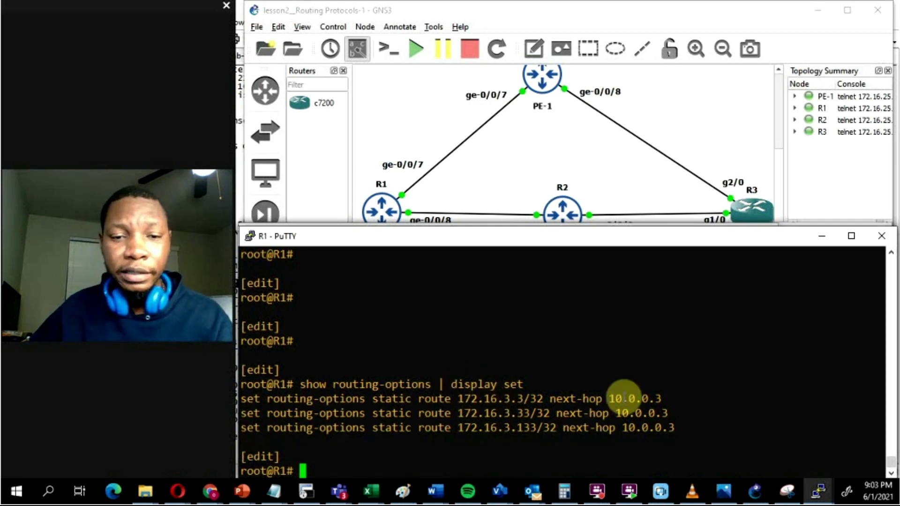
# - Review R1's static routes to the 172.16.3.x loopbacks, examining the next hop of the 172.16.3.3/32 route
pyautogui.moveTo(675, 428); pyautogui.dragTo(237, 403)
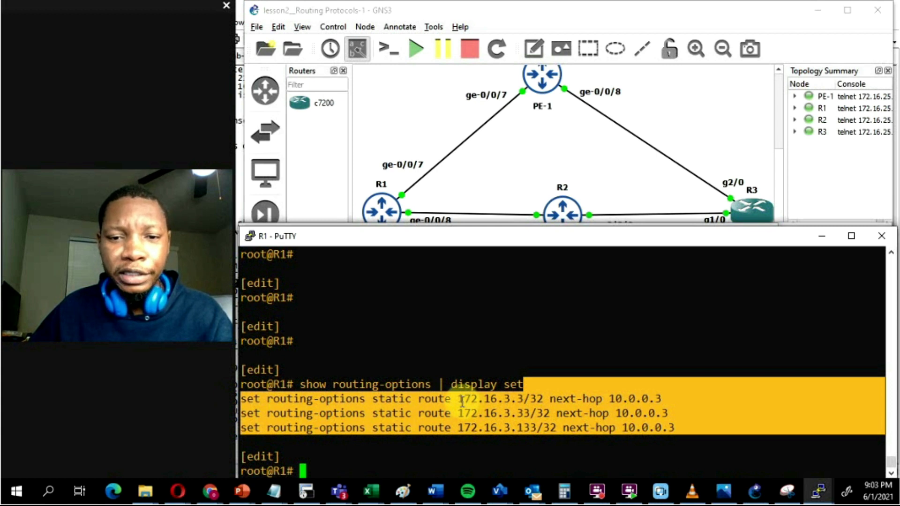
pyautogui.click(554, 399)
pyautogui.moveTo(550, 398); pyautogui.dragTo(665, 398)
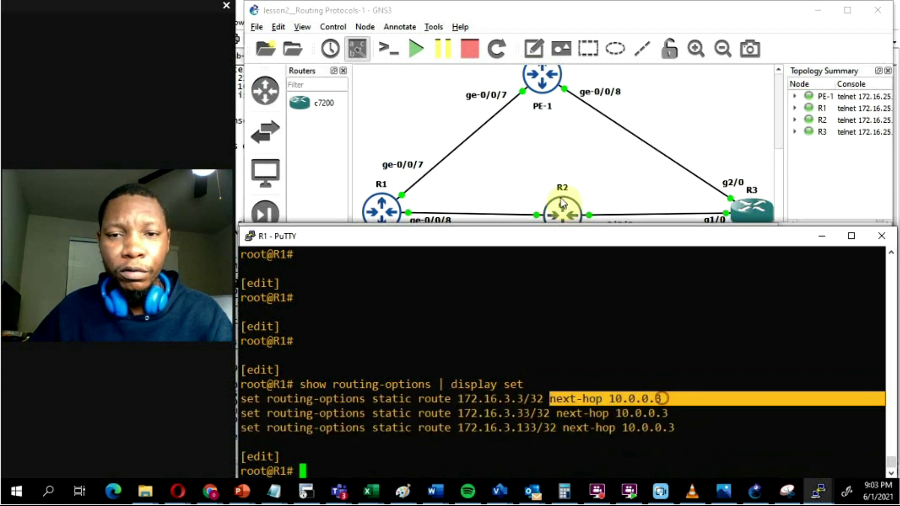
pyautogui.click(610, 397)
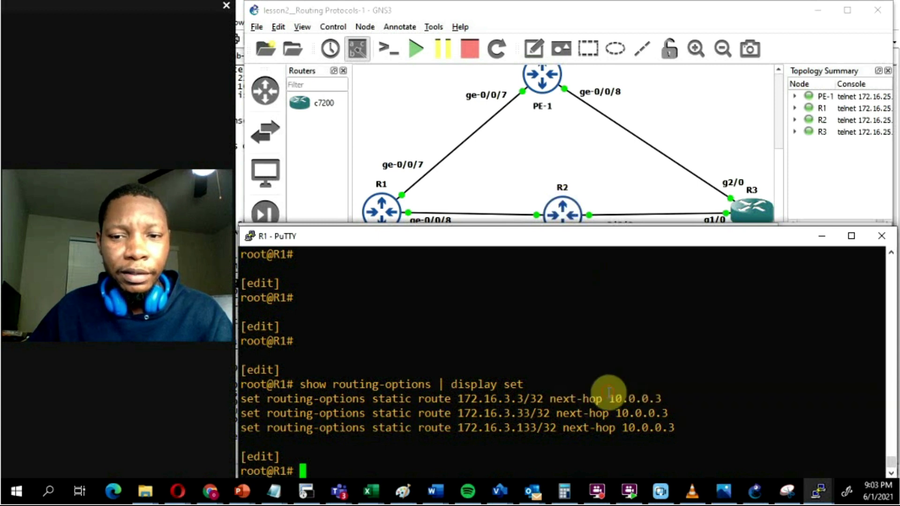
pyautogui.moveTo(603, 399); pyautogui.dragTo(664, 399)
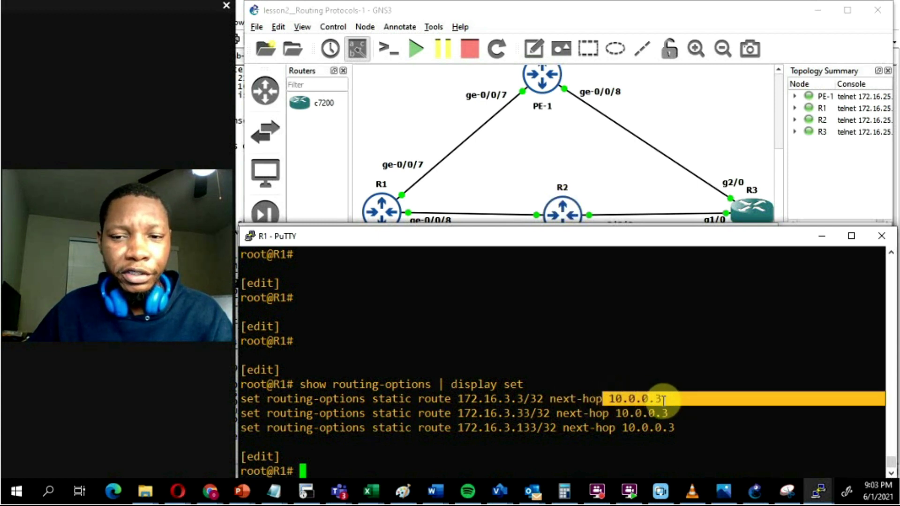
# - Draw a red curved arrow from R1 to R2's 10.0.0.3 interface on the PowerPoint topology slide, and return to the R1 console
pyautogui.moveTo(237, 495)
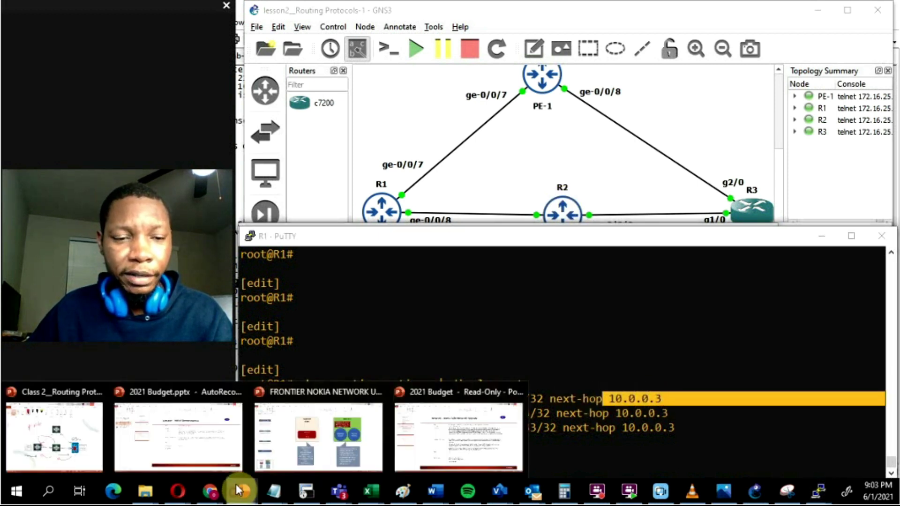
pyautogui.click(80, 446)
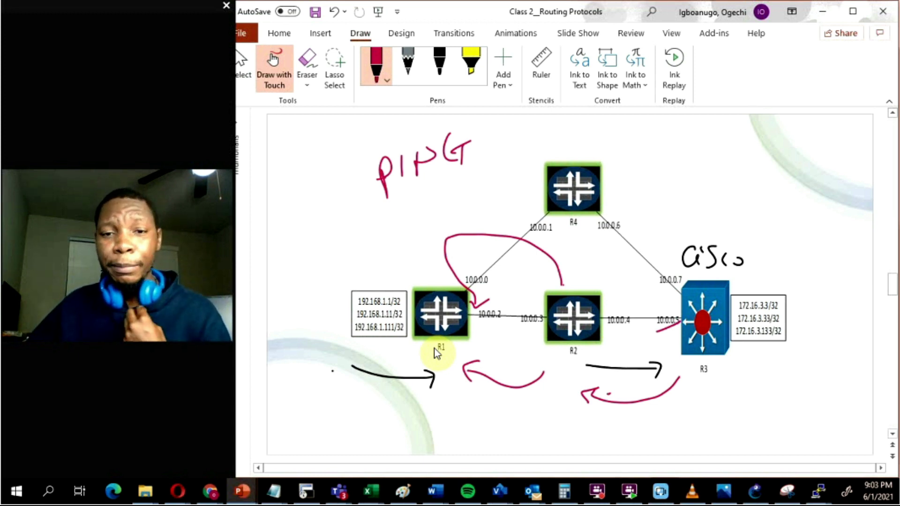
pyautogui.moveTo(468, 351)
pyautogui.mouseDown()
pyautogui.moveTo(503, 355)
pyautogui.moveTo(539, 334)
pyautogui.moveTo(532, 327)
pyautogui.moveTo(539, 334)
pyautogui.mouseUp()
pyautogui.click(822, 12)
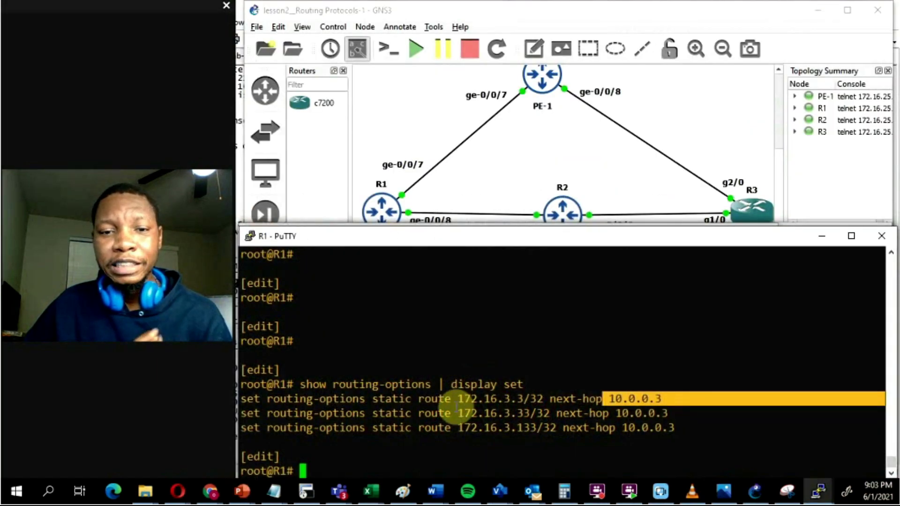
pyautogui.click(533, 404)
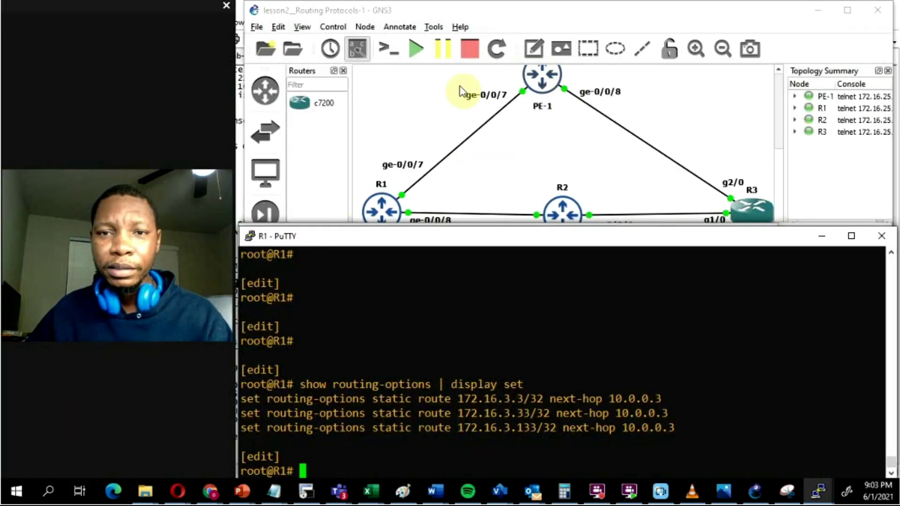
pyautogui.click(434, 372)
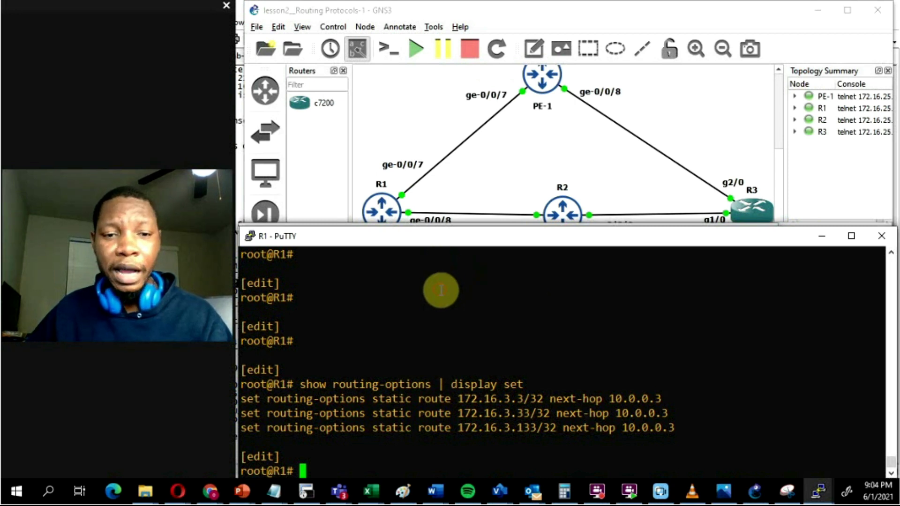
# - Enter run ping 172.16.3.3 at the R1 prompt without executing it, checking R3's loopback address against the PowerPoint topology slide
pyautogui.write('run ping')
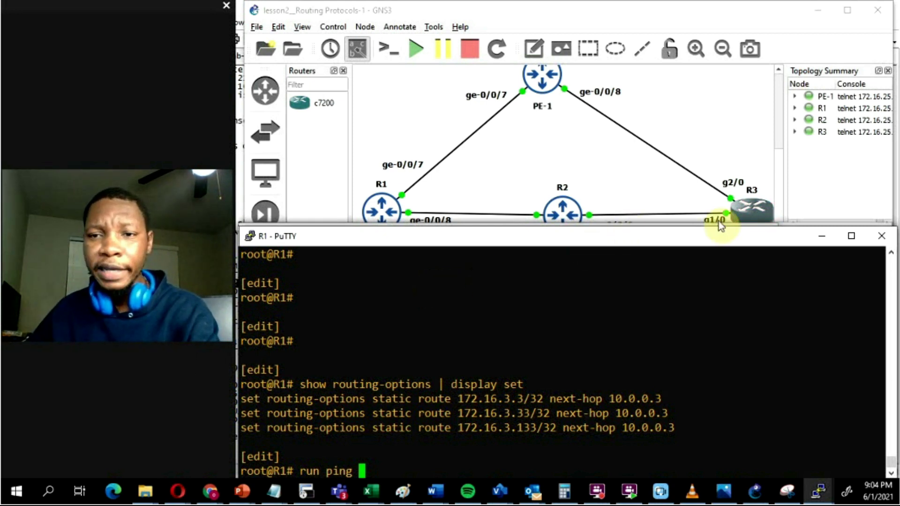
pyautogui.click(241, 491)
pyautogui.click(66, 436)
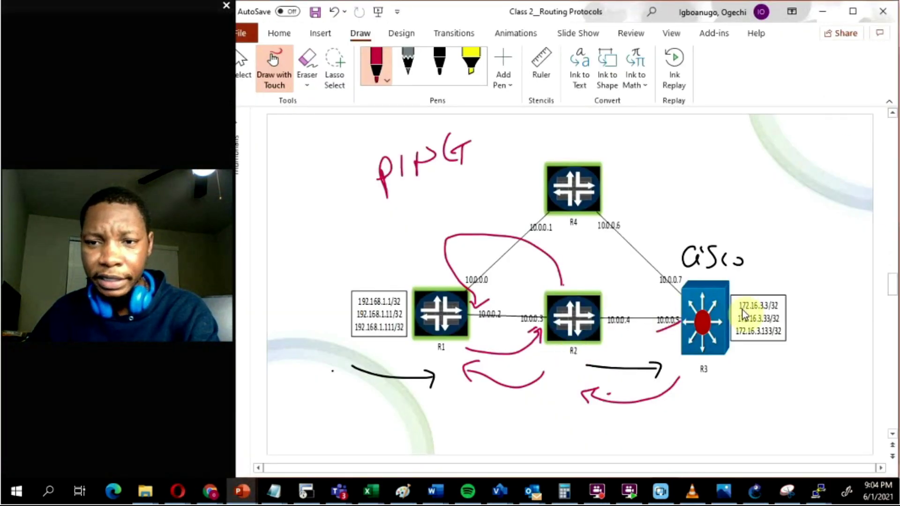
pyautogui.click(823, 12)
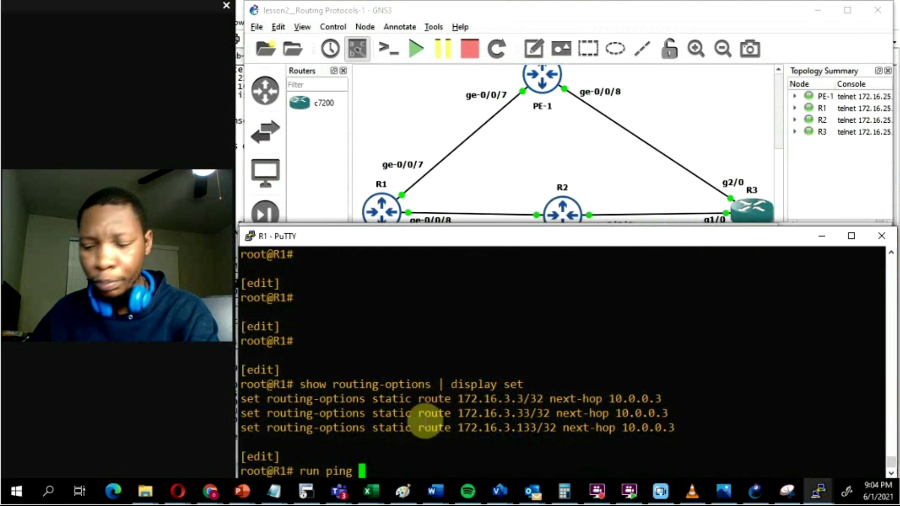
pyautogui.write('172.16.3.3')
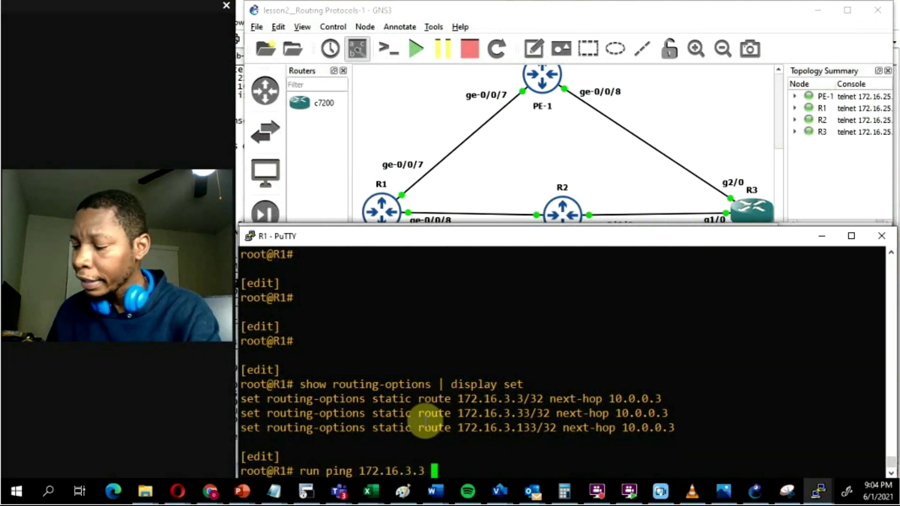
# - Add source 192.168.1.1 to the ping command, checking R1's loopback address on the PowerPoint slide, and run the ping from R1
pyautogui.write(' source')
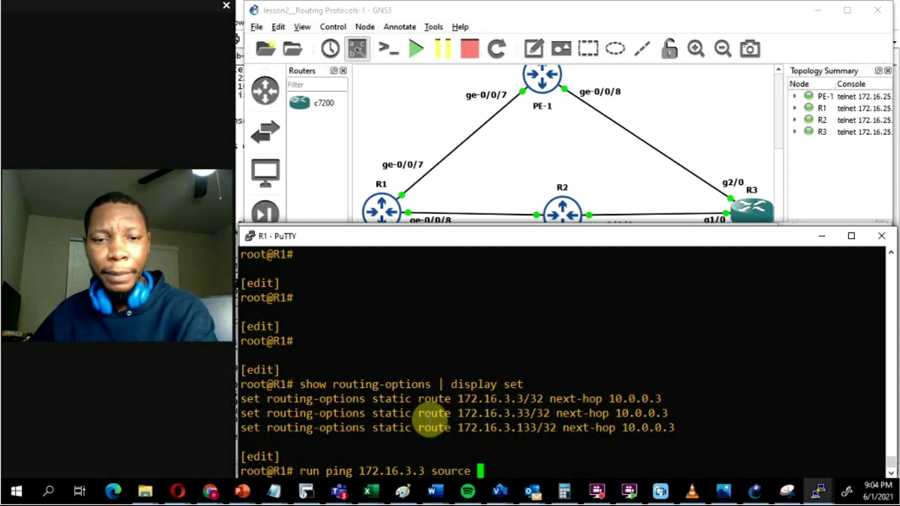
pyautogui.click(226, 485)
pyautogui.click(86, 435)
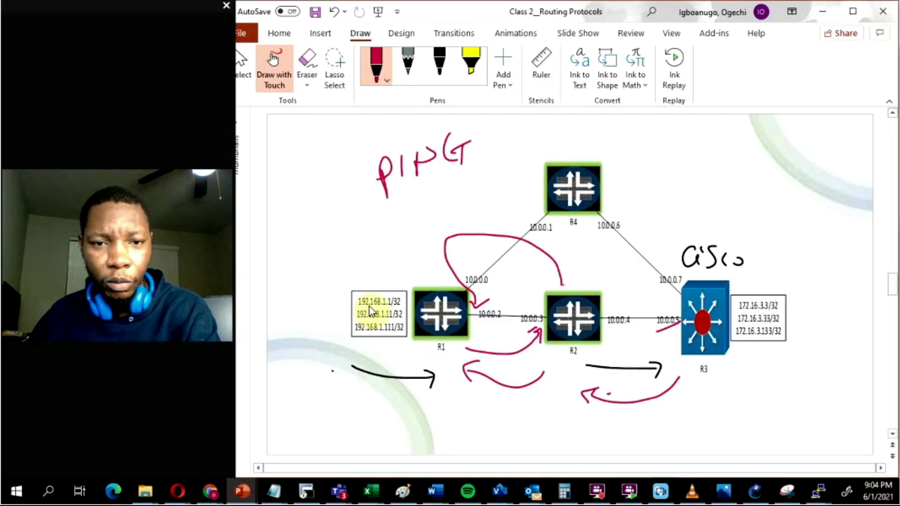
pyautogui.click(821, 12)
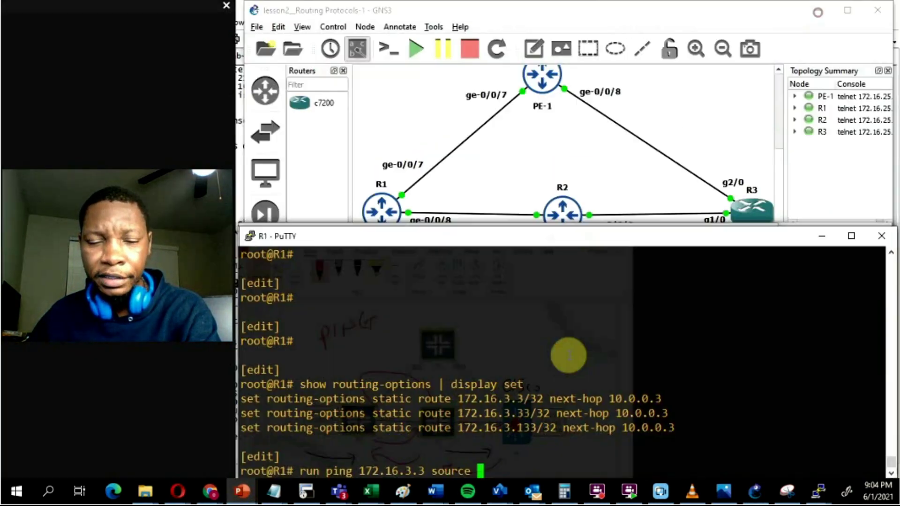
pyautogui.write('192')
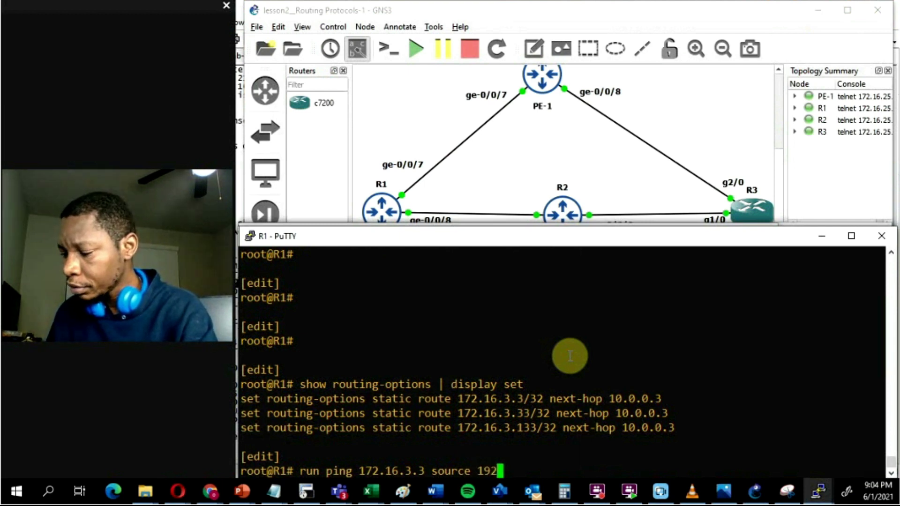
pyautogui.write('.168.1.1')
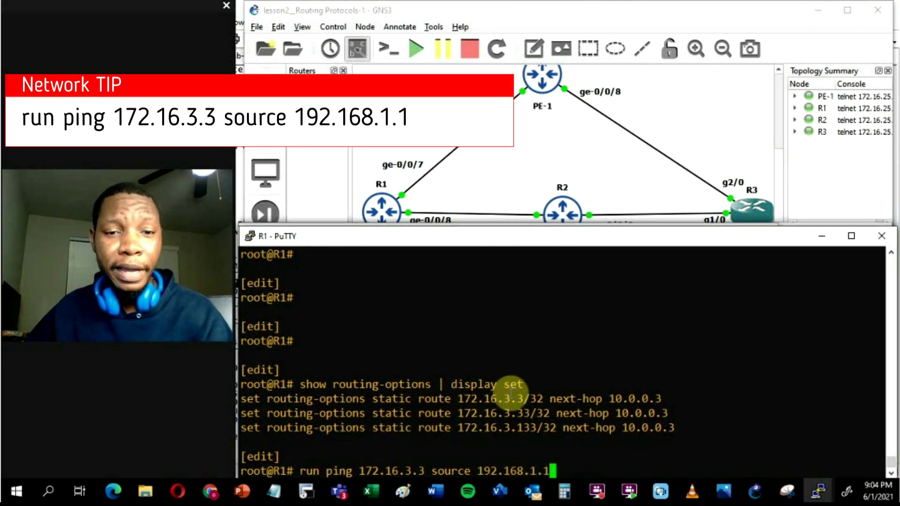
pyautogui.moveTo(309, 469); pyautogui.dragTo(421, 470)
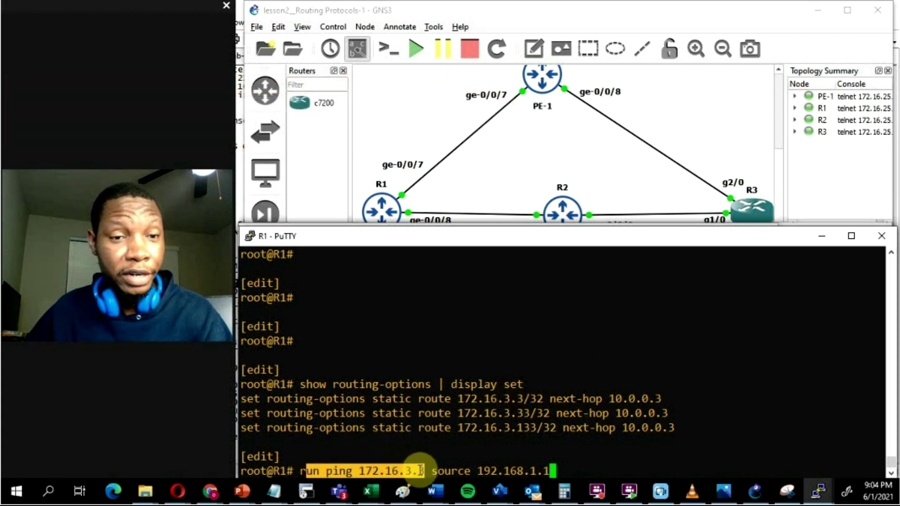
pyautogui.moveTo(479, 471); pyautogui.dragTo(549, 471)
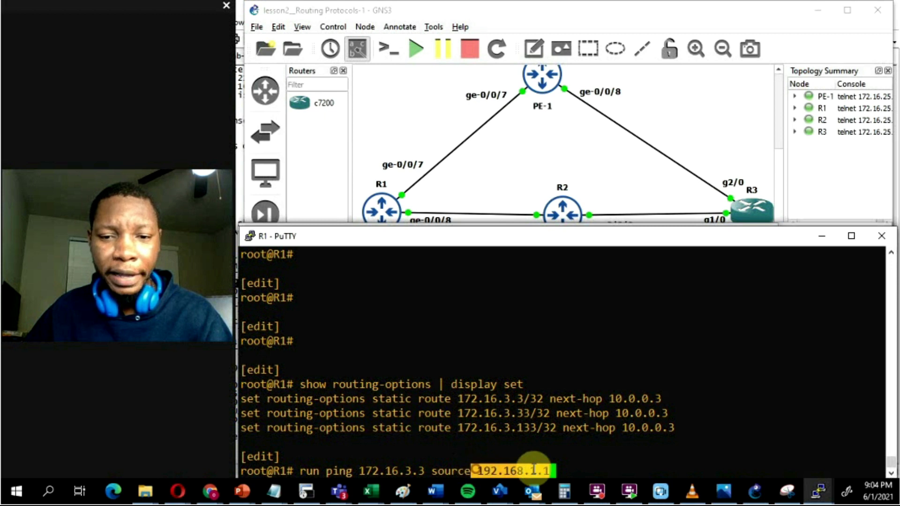
pyautogui.click(608, 457)
pyautogui.press('Return')
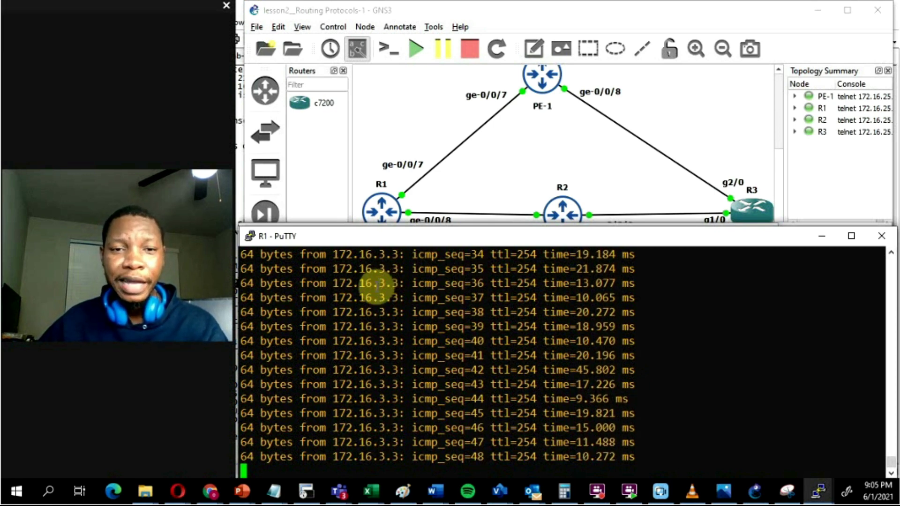
# - Examine the echo replies from 172.16.3.3 and stop the running ping on R1
pyautogui.moveTo(443, 326); pyautogui.dragTo(687, 328)
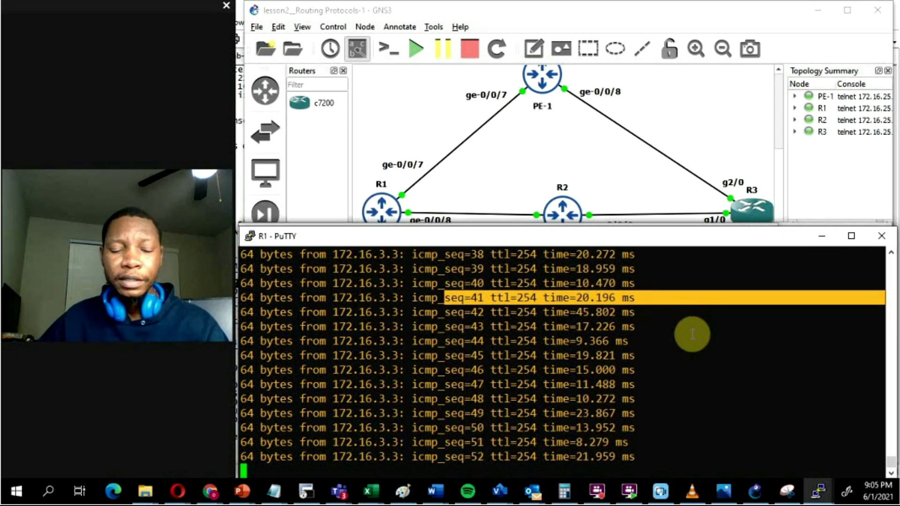
pyautogui.hotkey('ctrl', 'c')
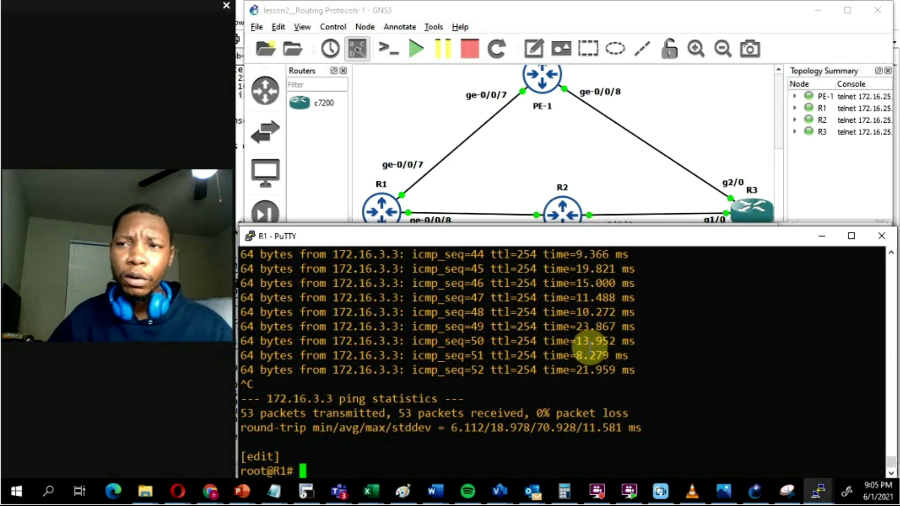
pyautogui.hotkey('alt', 'Tab')
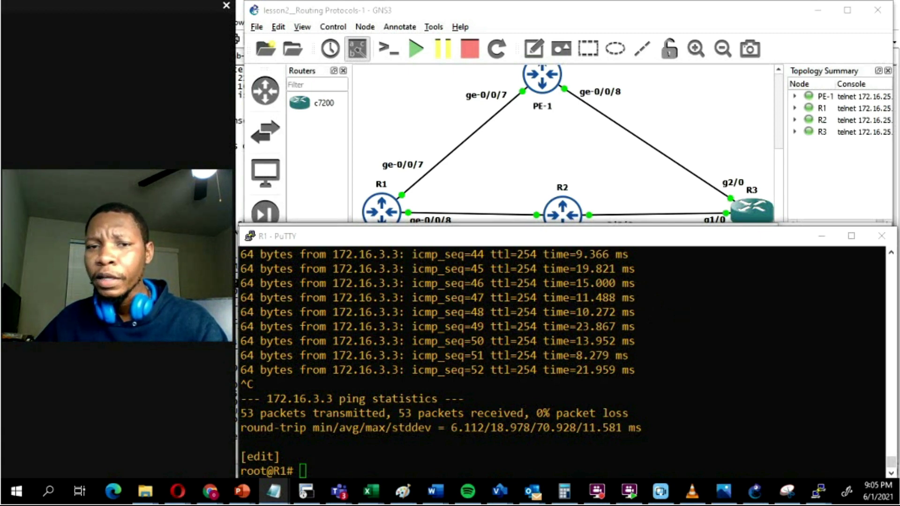
pyautogui.click(514, 331)
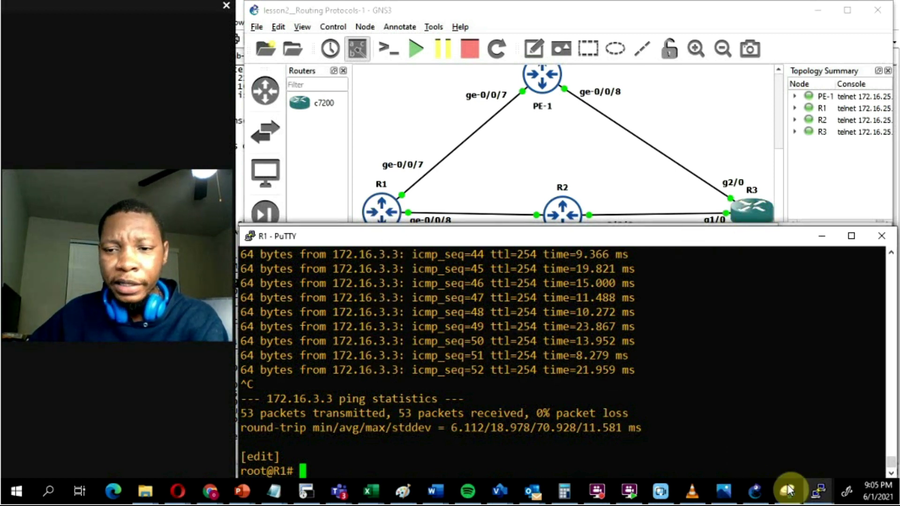
# - Switch to the R3 console and display the router's software version information
pyautogui.click(813, 490)
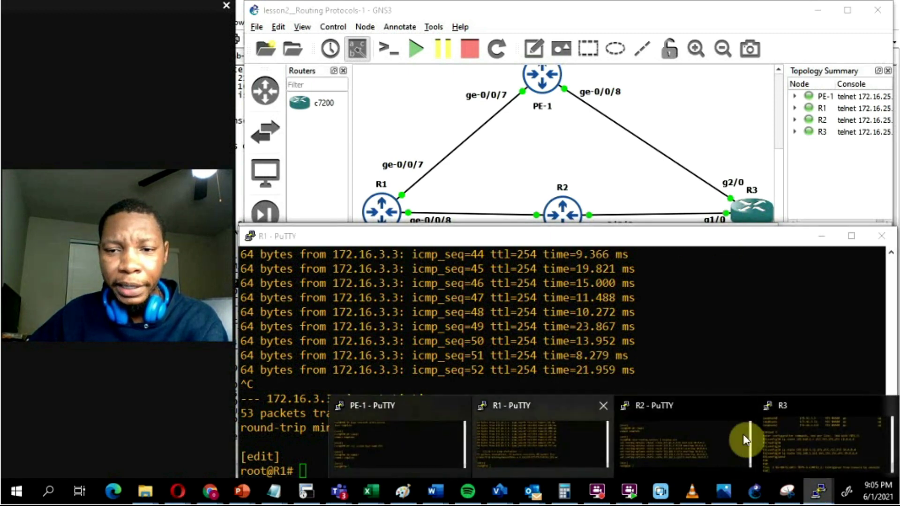
pyautogui.click(796, 441)
pyautogui.press('Return')
pyautogui.press('Return')
pyautogui.press('Return')
pyautogui.press('Return')
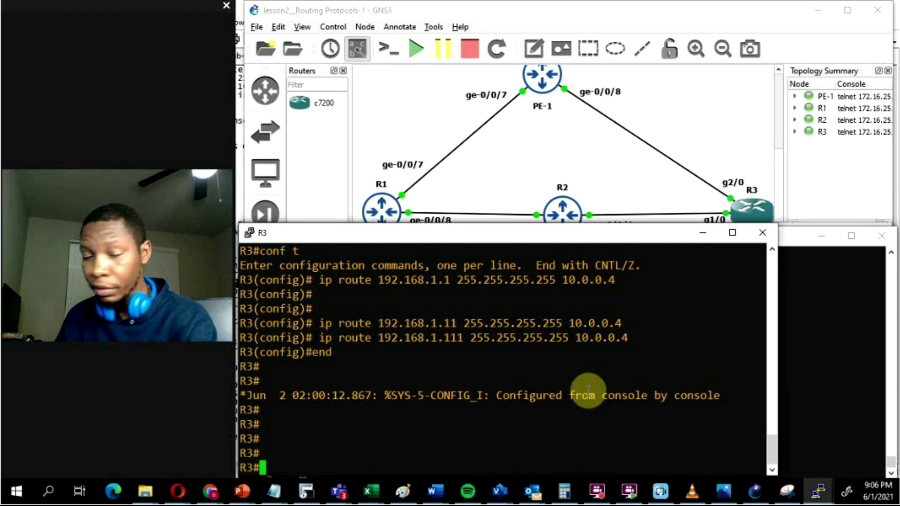
pyautogui.write('s')
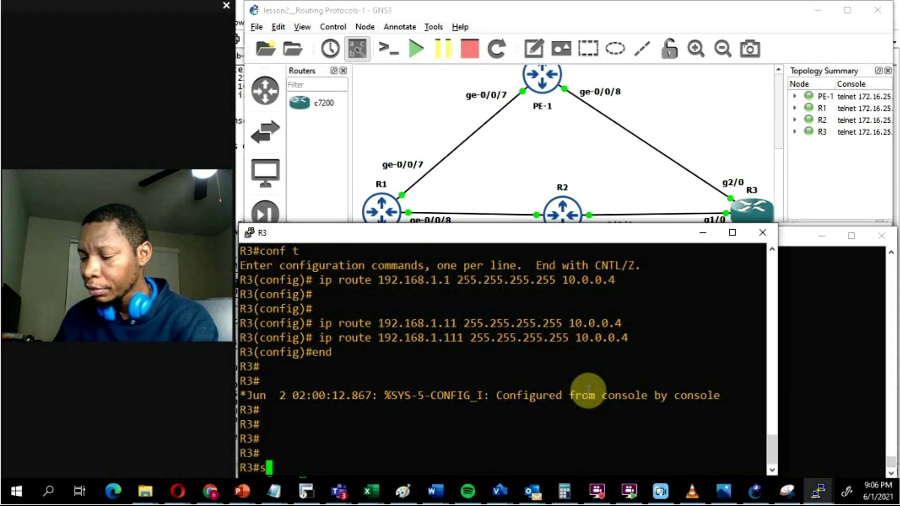
pyautogui.write('h ver')
pyautogui.press('Tab')
pyautogui.press('Return')
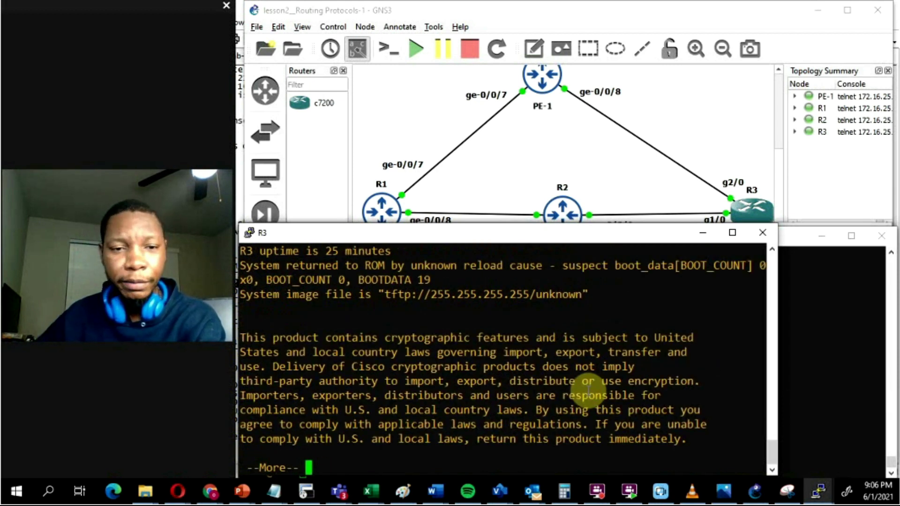
# - Examine the operating system name at the start of R3's version output, then close the output and return to a clear prompt
pyautogui.scroll(3, 415, 337)
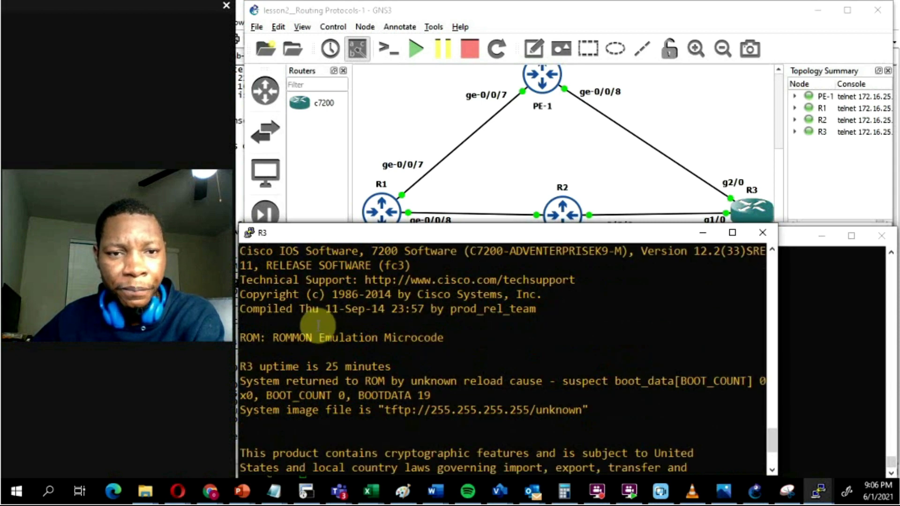
pyautogui.moveTo(245, 252); pyautogui.dragTo(360, 253)
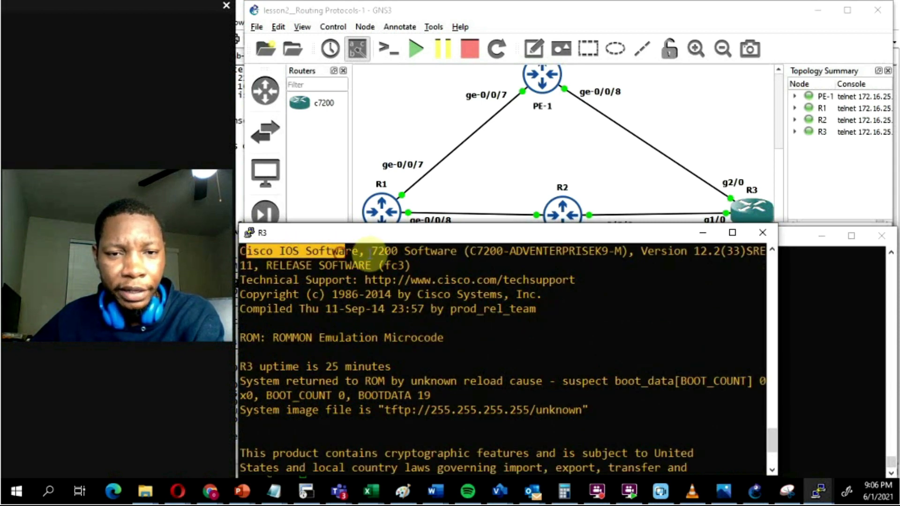
pyautogui.click(381, 253)
pyautogui.scroll(-3, 435, 338)
pyautogui.press('q')
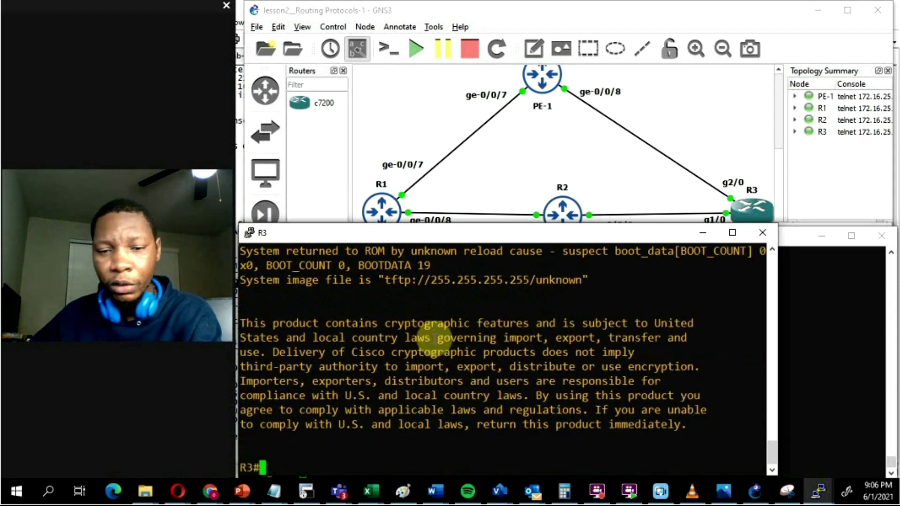
pyautogui.press('Return')
pyautogui.press('Return')
pyautogui.press('Return')
pyautogui.press('Return')
pyautogui.press('Return')
# - Display R3's complete routing table with show ip route
pyautogui.write('sh ip rpuite')
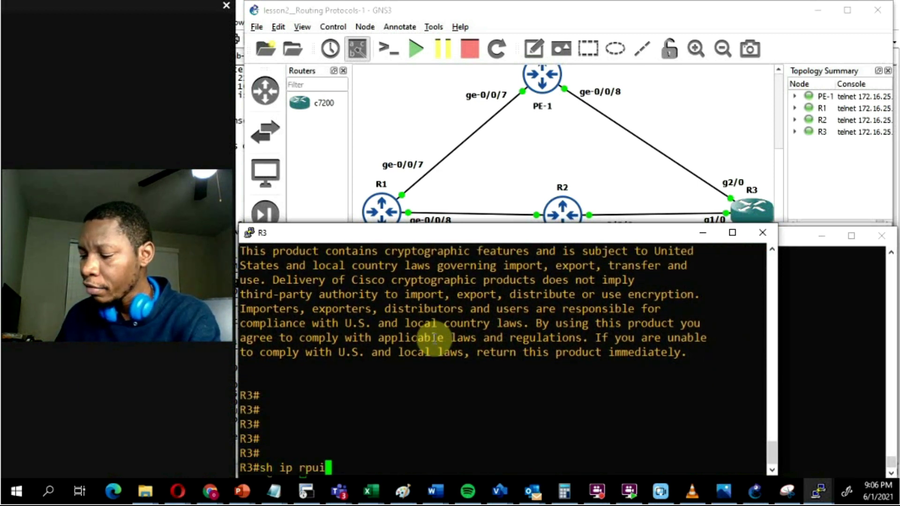
pyautogui.press('BackSpace')
pyautogui.press('BackSpace')
pyautogui.press('BackSpace')
pyautogui.press('BackSpace')
pyautogui.press('BackSpace')
pyautogui.press('BackSpace')
pyautogui.press('BackSpace')
pyautogui.press('BackSpace')
pyautogui.press('BackSpace')
pyautogui.press('BackSpace')
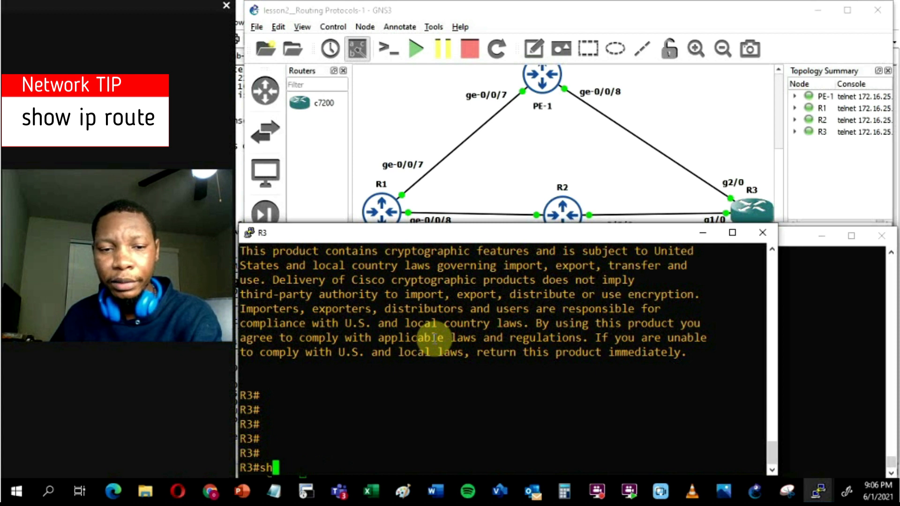
pyautogui.write('ow ip route')
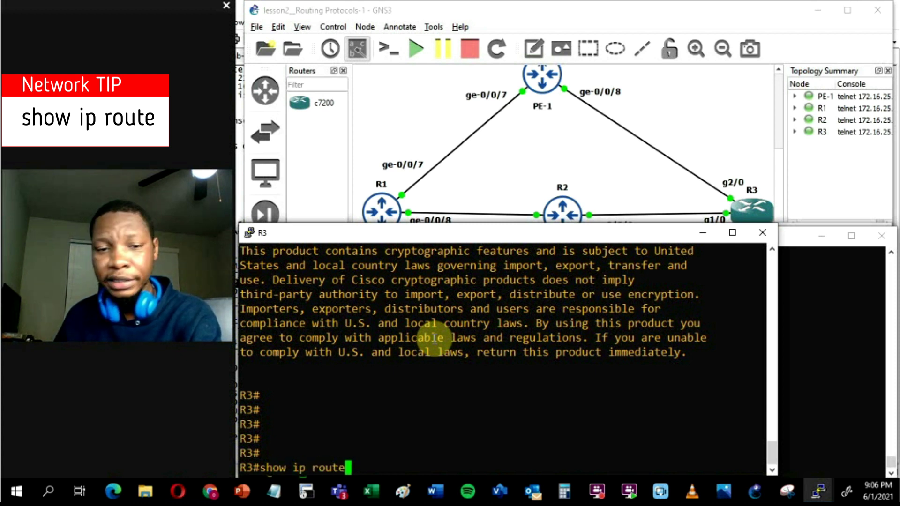
pyautogui.press('Return')
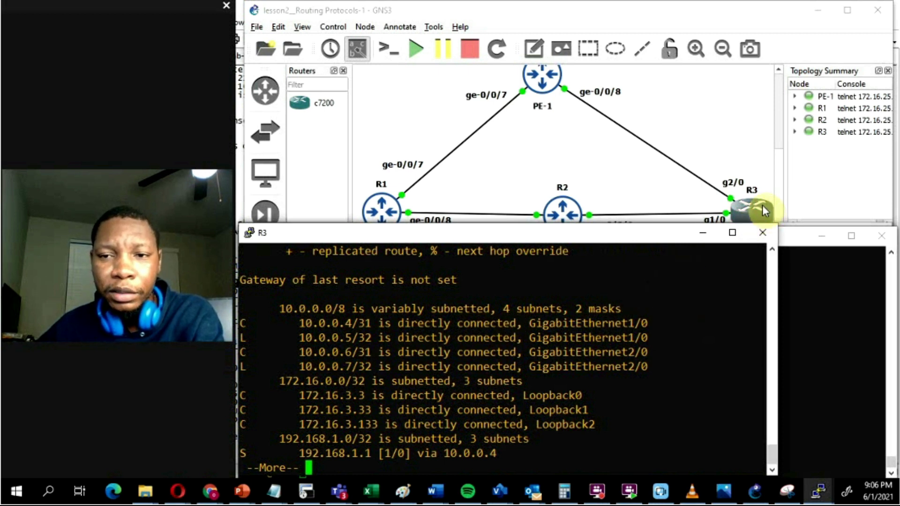
pyautogui.press('space')
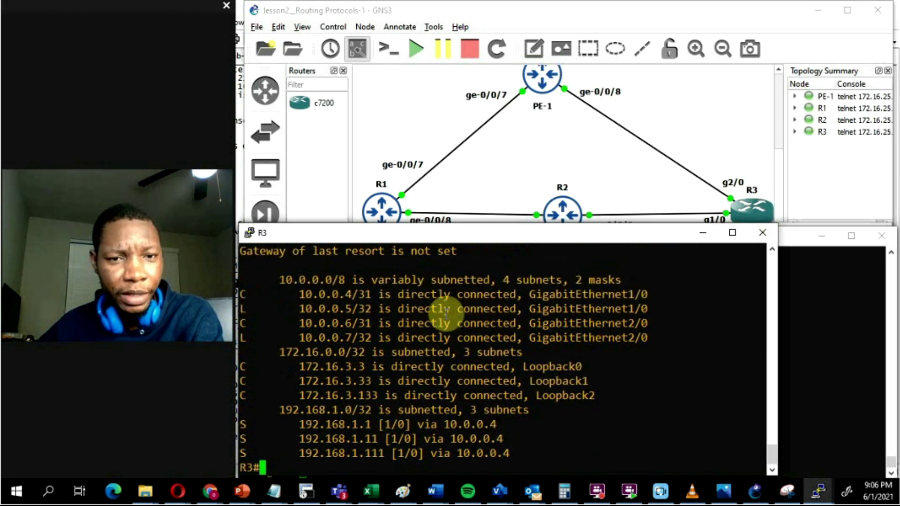
# - Examine R3's connected and local routes on GigabitEthernet1/0 and its static routes to R1's loopback addresses
pyautogui.moveTo(317, 294); pyautogui.dragTo(383, 294)
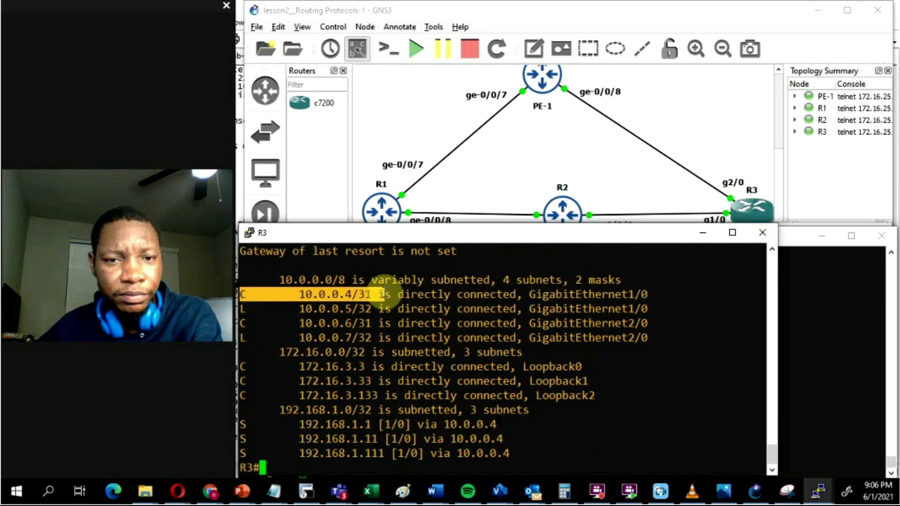
pyautogui.moveTo(239, 308); pyautogui.dragTo(384, 309)
pyautogui.moveTo(240, 424); pyautogui.dragTo(551, 453)
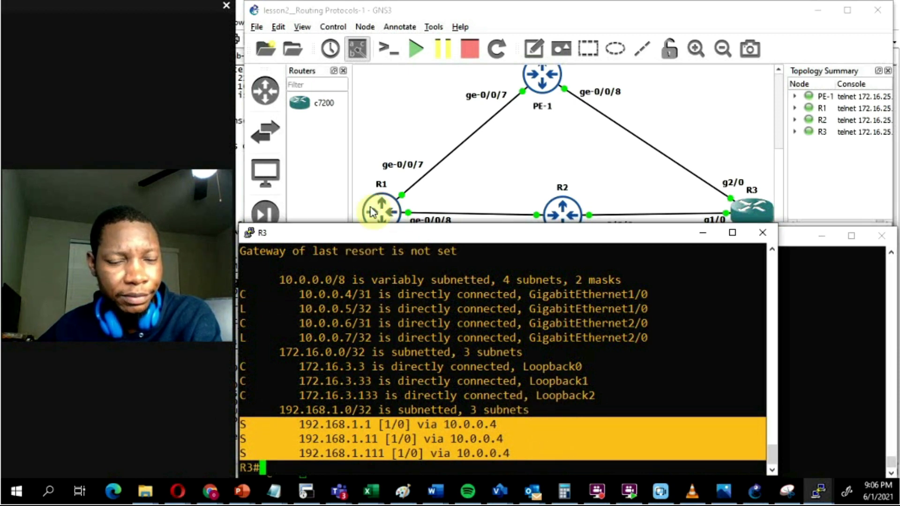
pyautogui.click(281, 408)
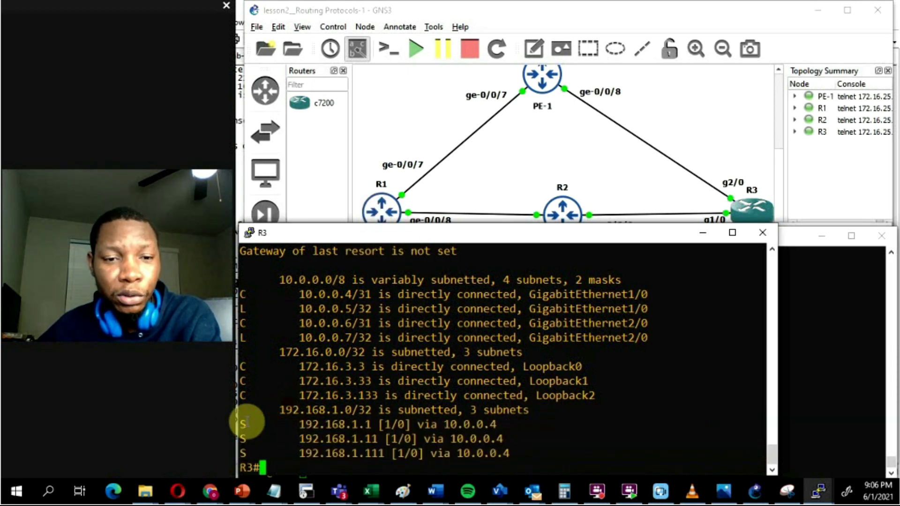
pyautogui.moveTo(241, 425); pyautogui.dragTo(495, 424)
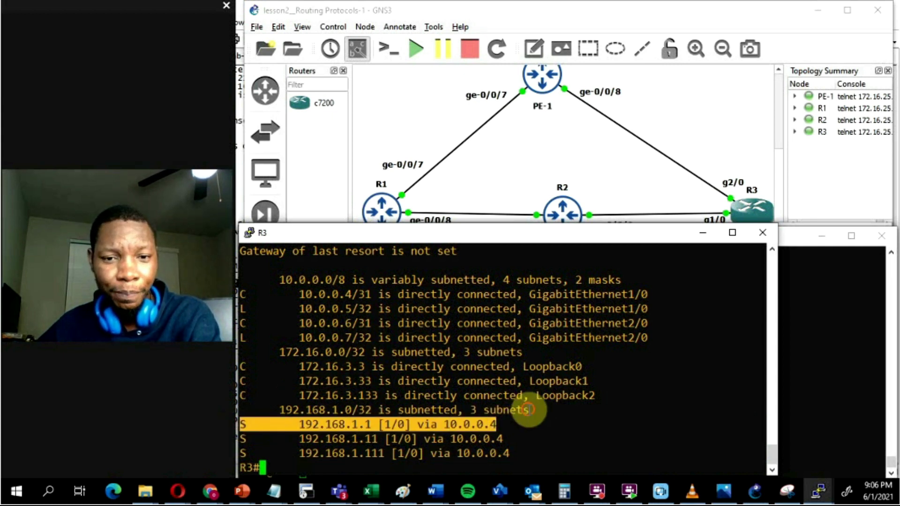
pyautogui.click(528, 401)
# - Ping R1's loopback 192.168.1.1 from R3 using source 172.16.3.3, copying both addresses from the routing table
pyautogui.write('ping')
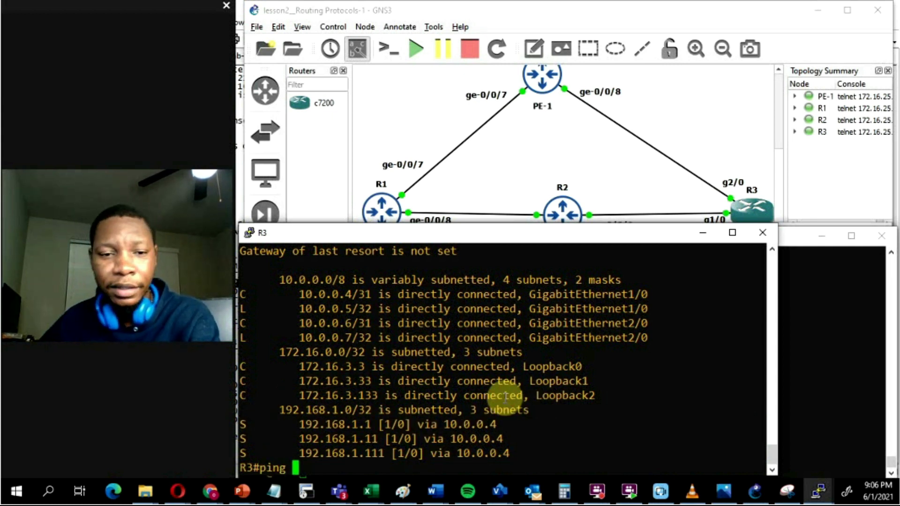
pyautogui.moveTo(300, 424); pyautogui.dragTo(377, 425)
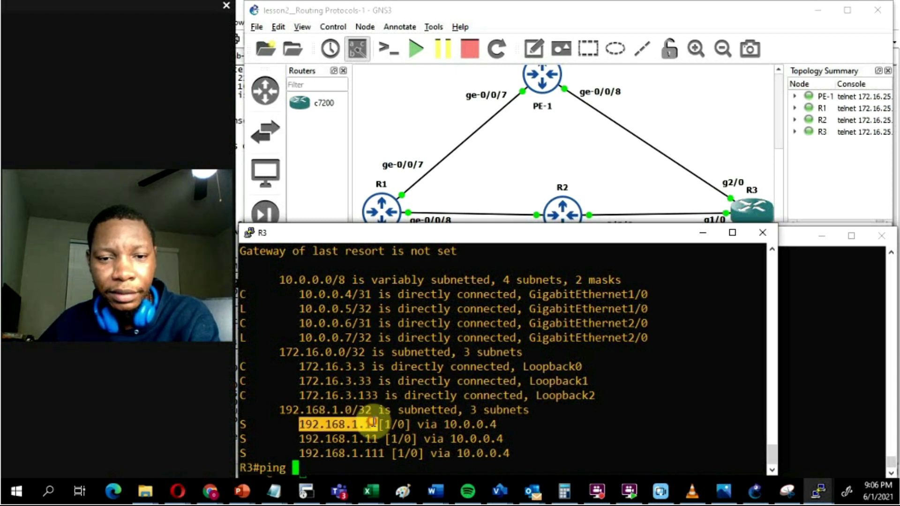
pyautogui.rightClick(454, 404)
pyautogui.write('so')
pyautogui.press('Tab')
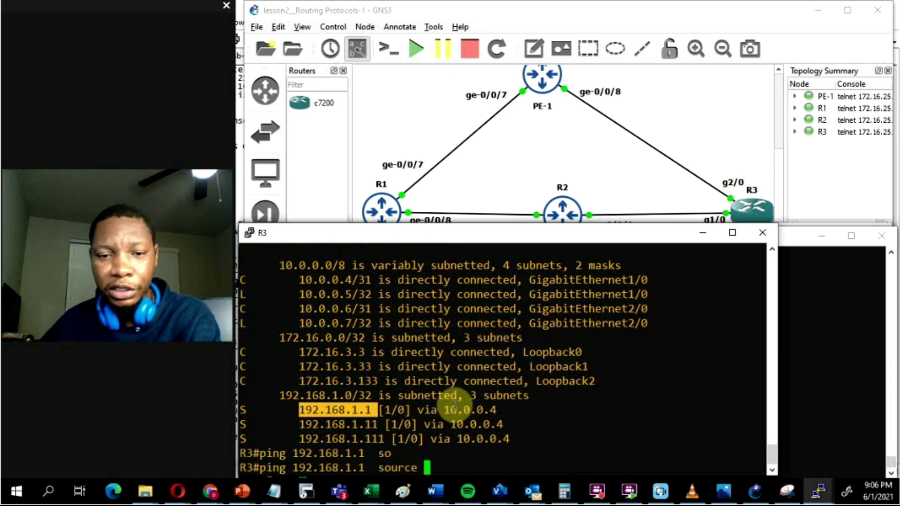
pyautogui.moveTo(298, 352); pyautogui.dragTo(365, 351)
pyautogui.rightClick(473, 380)
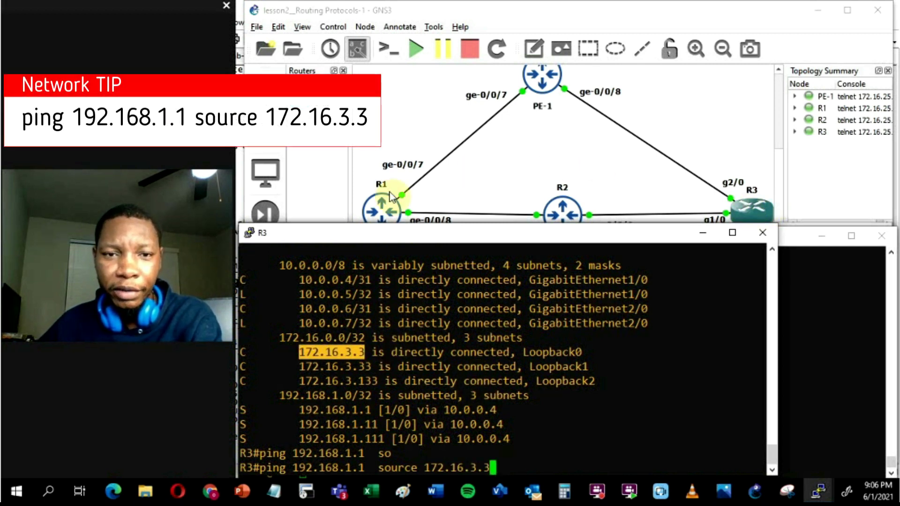
pyautogui.click(662, 357)
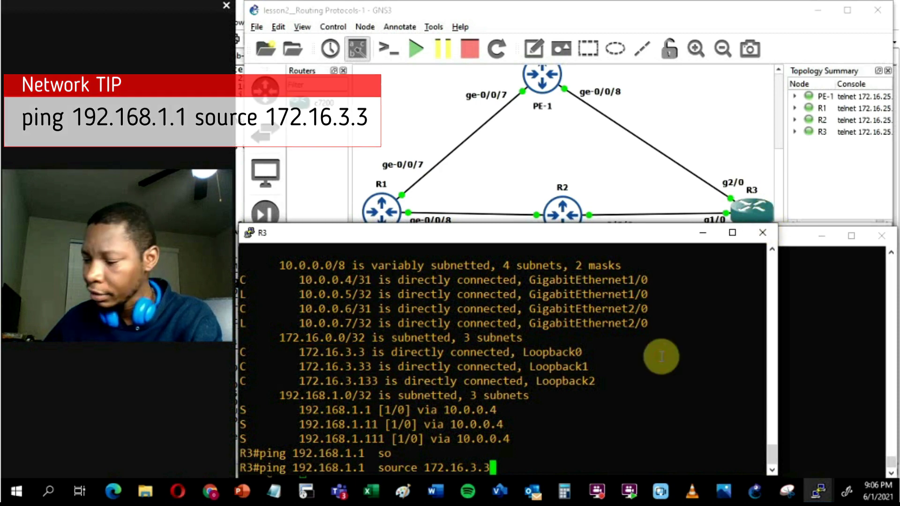
pyautogui.press('Return')
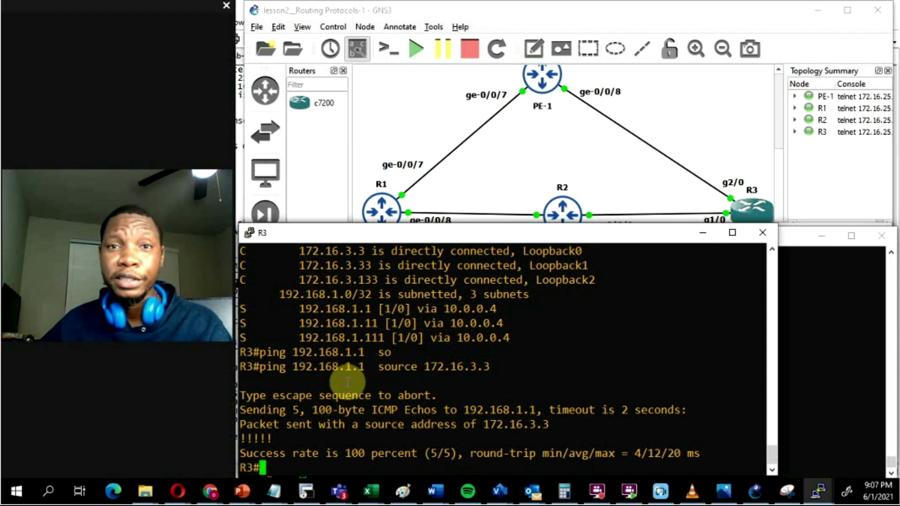
# - Examine the ping's success rate, round-trip times and echo reply marks on R3
pyautogui.moveTo(241, 453); pyautogui.dragTo(427, 454)
pyautogui.moveTo(490, 453); pyautogui.dragTo(702, 453)
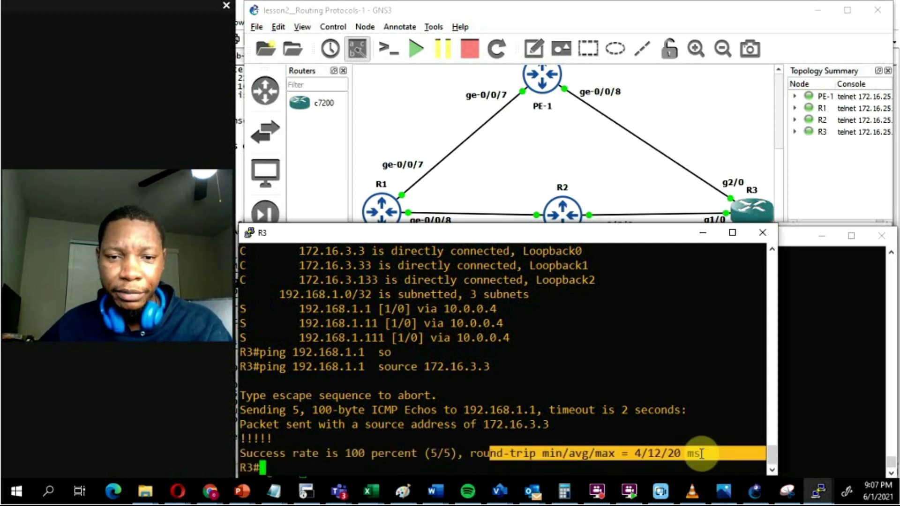
pyautogui.moveTo(339, 454); pyautogui.dragTo(418, 454)
pyautogui.moveTo(273, 439); pyautogui.dragTo(239, 439)
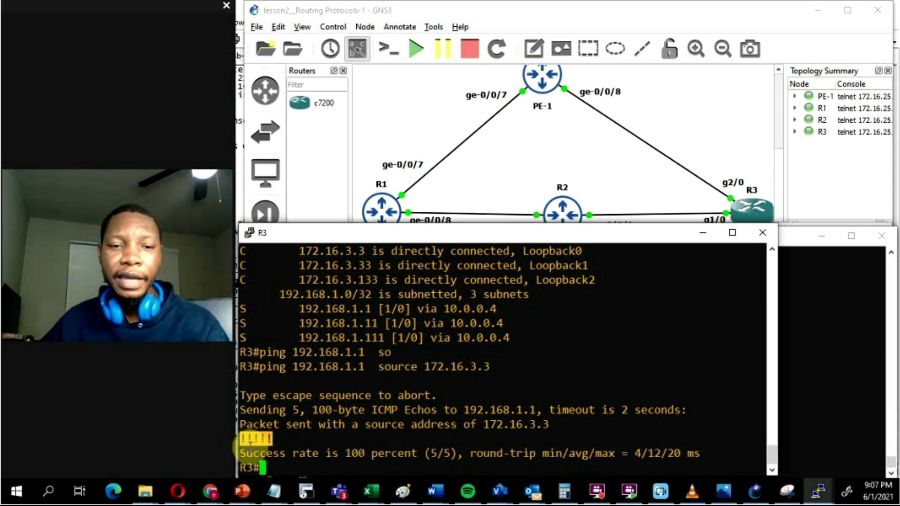
pyautogui.tripleClick(276, 439)
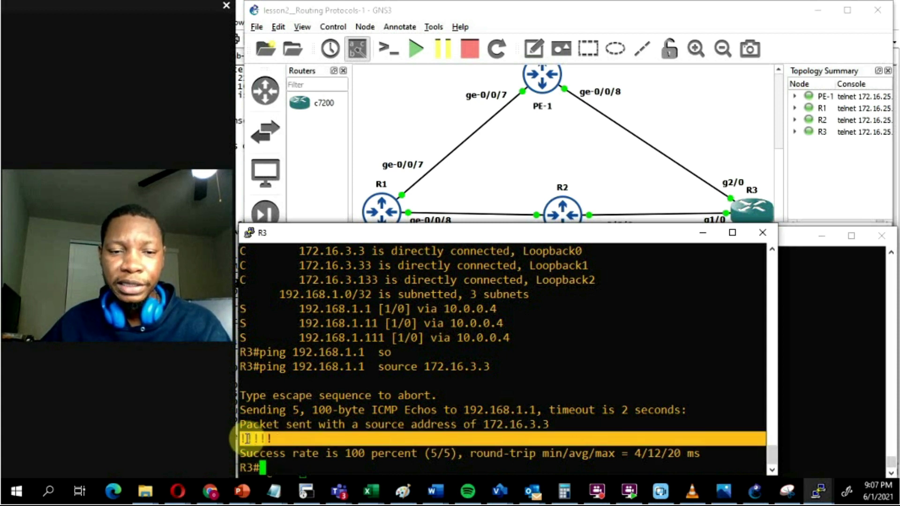